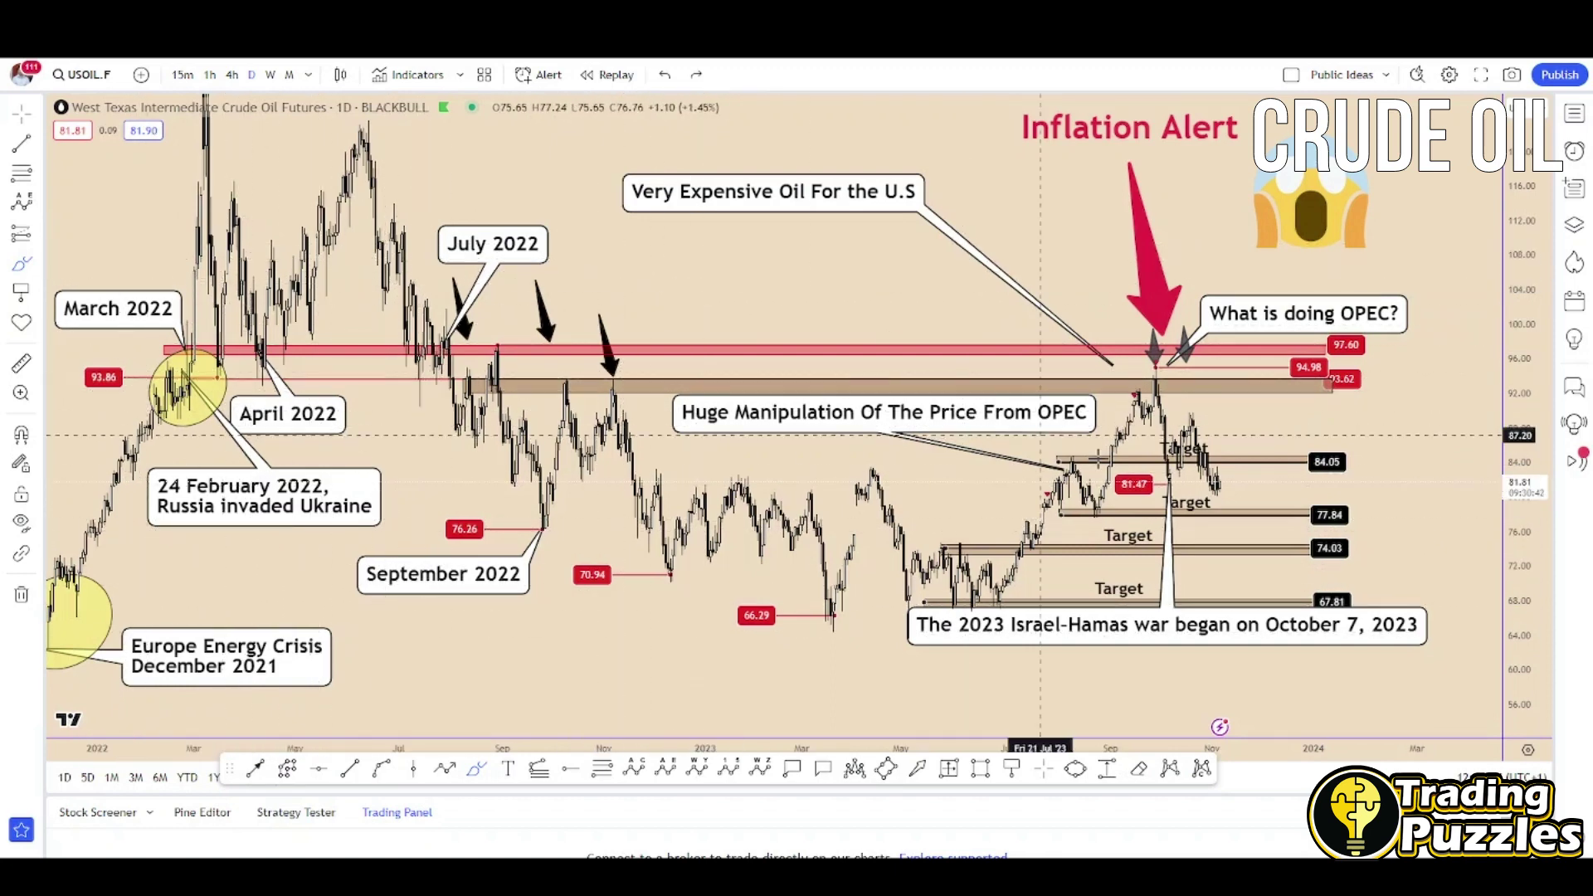
Brush marks over the mid-2023 price action, the August pullback and low, and the rally to the September peak, and undo them
mouse_move(1236, 363)
mouse_down()
mouse_move(921, 465)
mouse_move(1004, 664)
mouse_move(1266, 450)
mouse_move(1232, 363)
mouse_up()
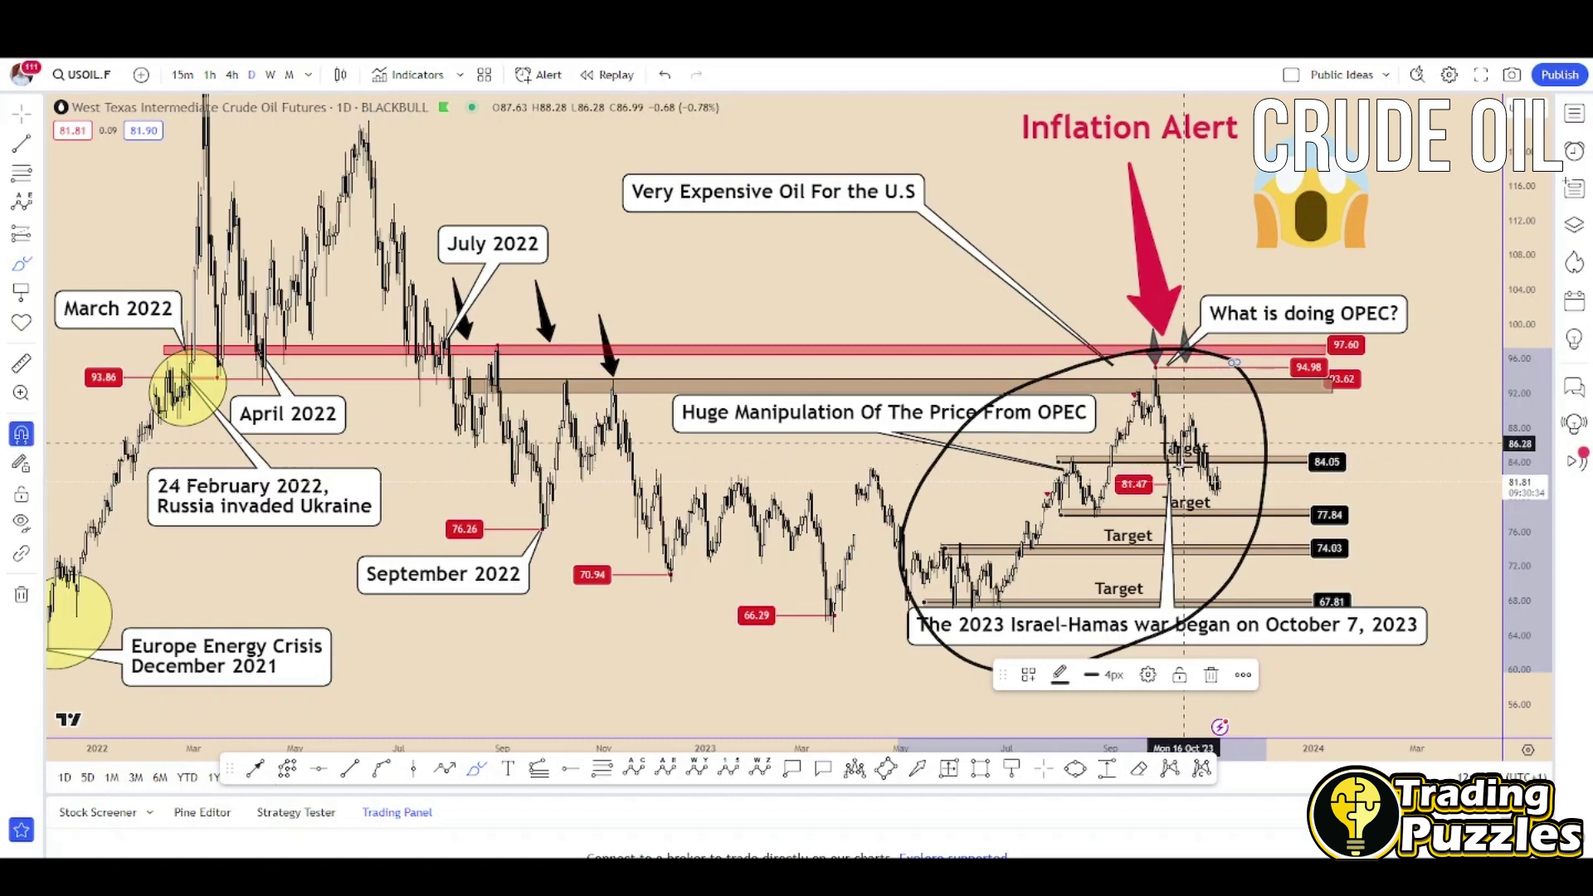
key(ctrl+z)
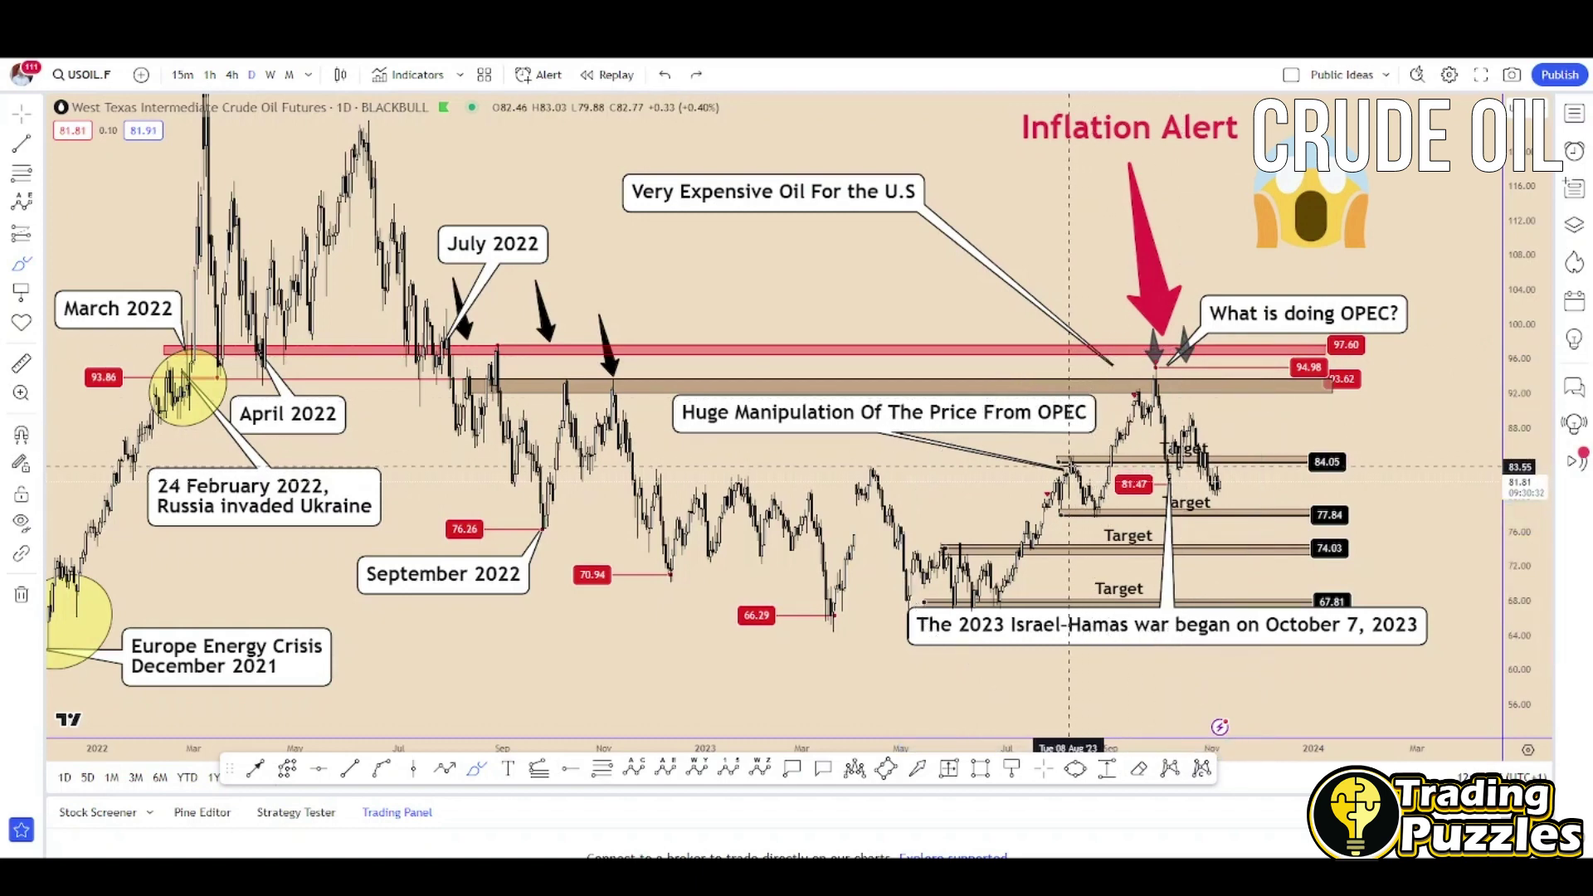
drag(1071, 465, 1094, 512)
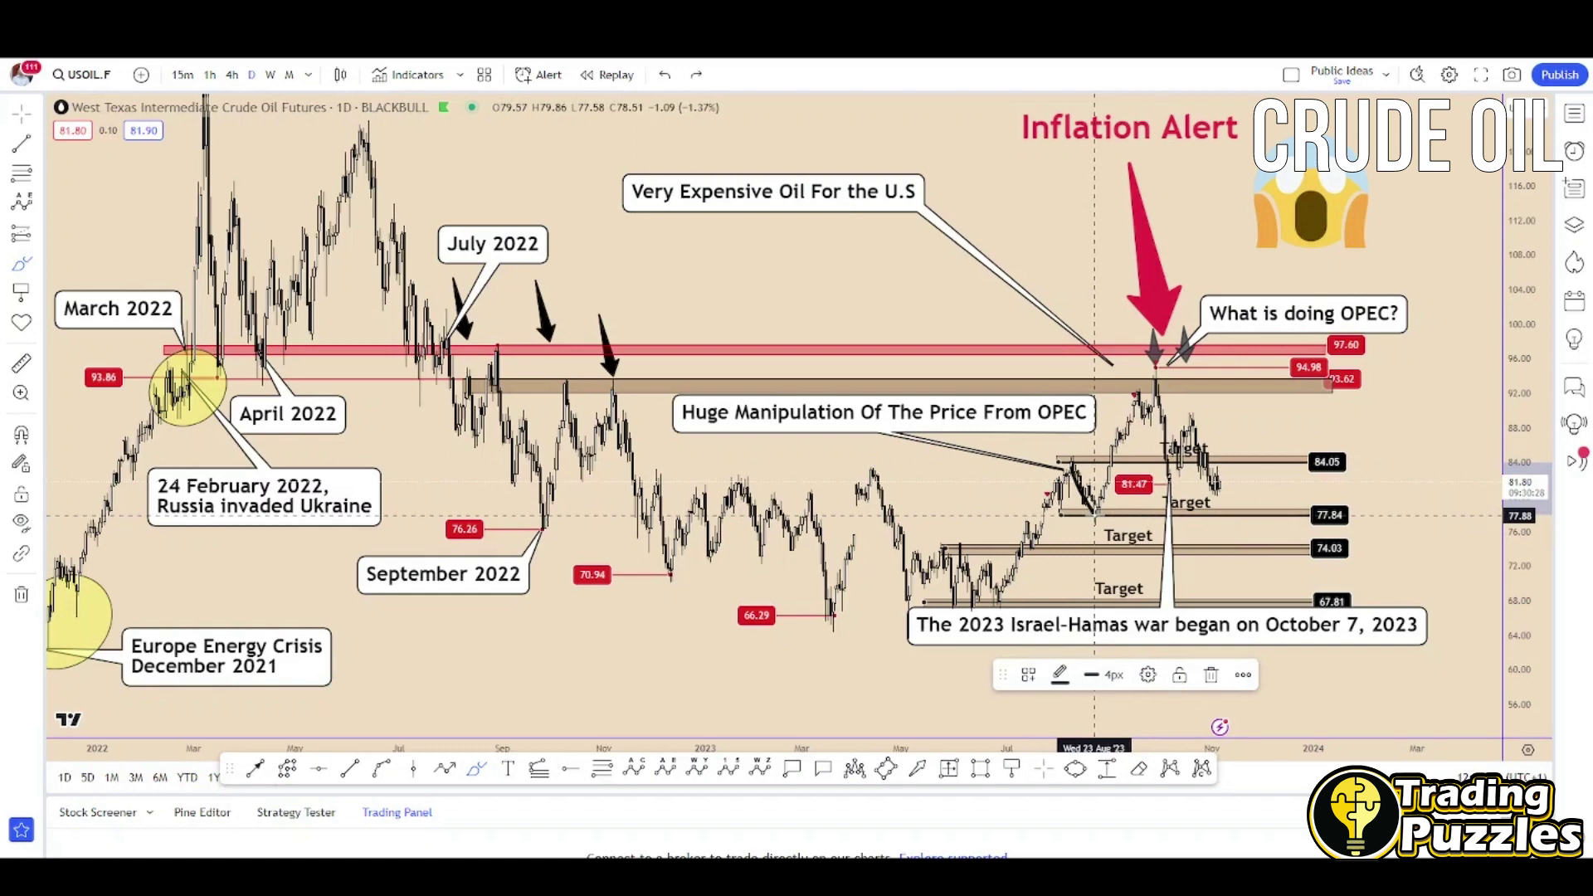
mouse_move(1111, 514)
mouse_down()
mouse_move(1099, 500)
mouse_move(1084, 513)
mouse_move(1104, 521)
mouse_up()
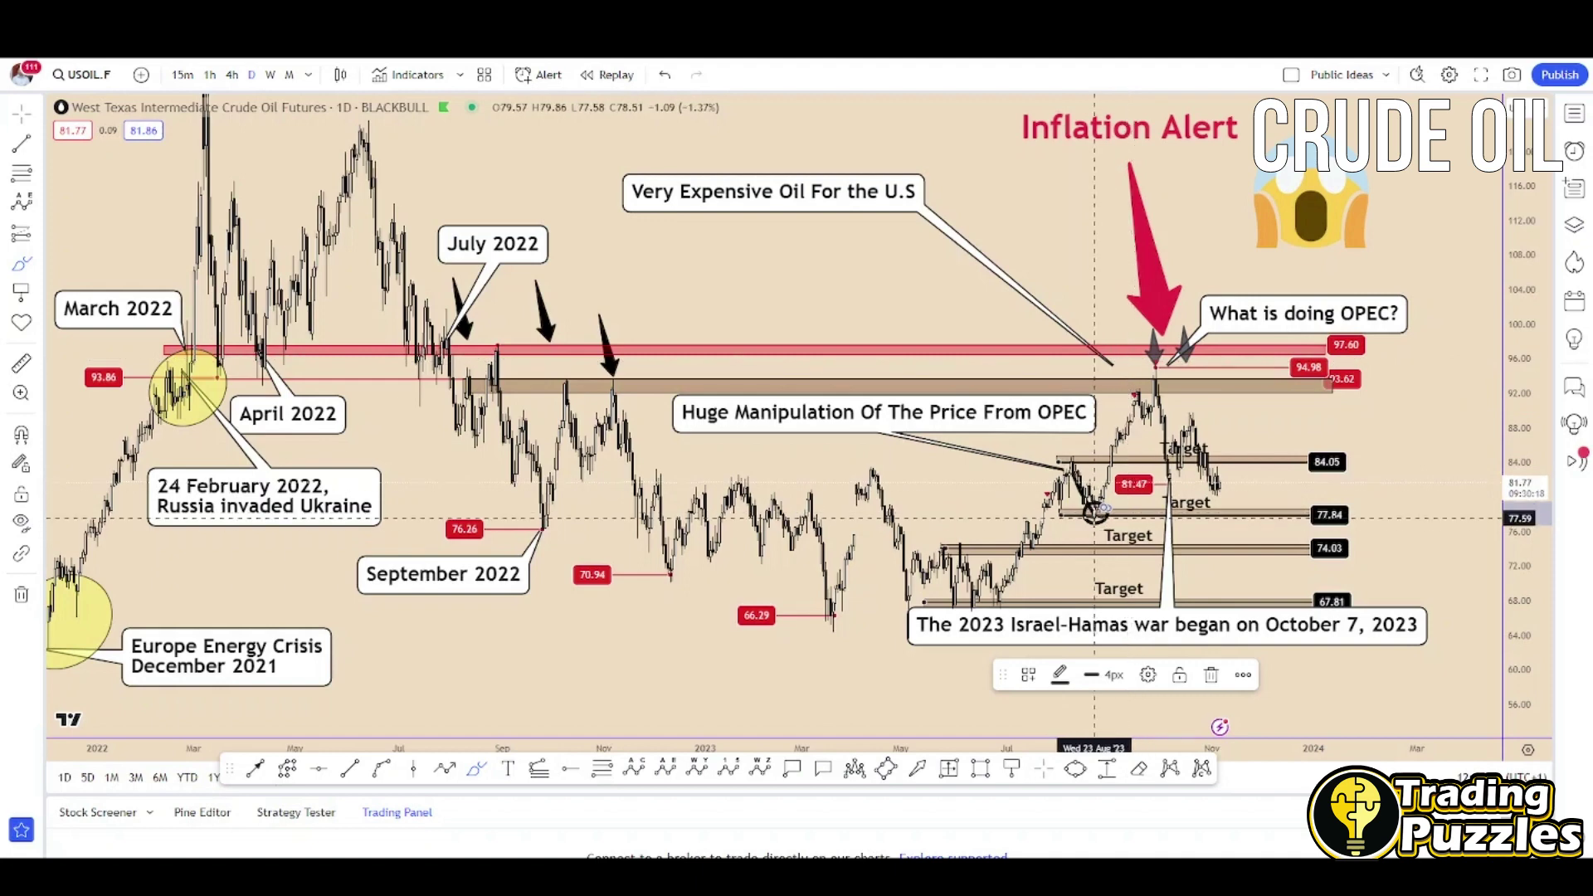
mouse_move(1095, 512)
mouse_down()
mouse_move(1153, 355)
mouse_move(1162, 397)
mouse_up()
mouse_move(1324, 352)
mouse_down()
mouse_move(1263, 372)
mouse_move(1342, 369)
mouse_up()
key(ctrl+z)
key(ctrl+z)
key(ctrl+z)
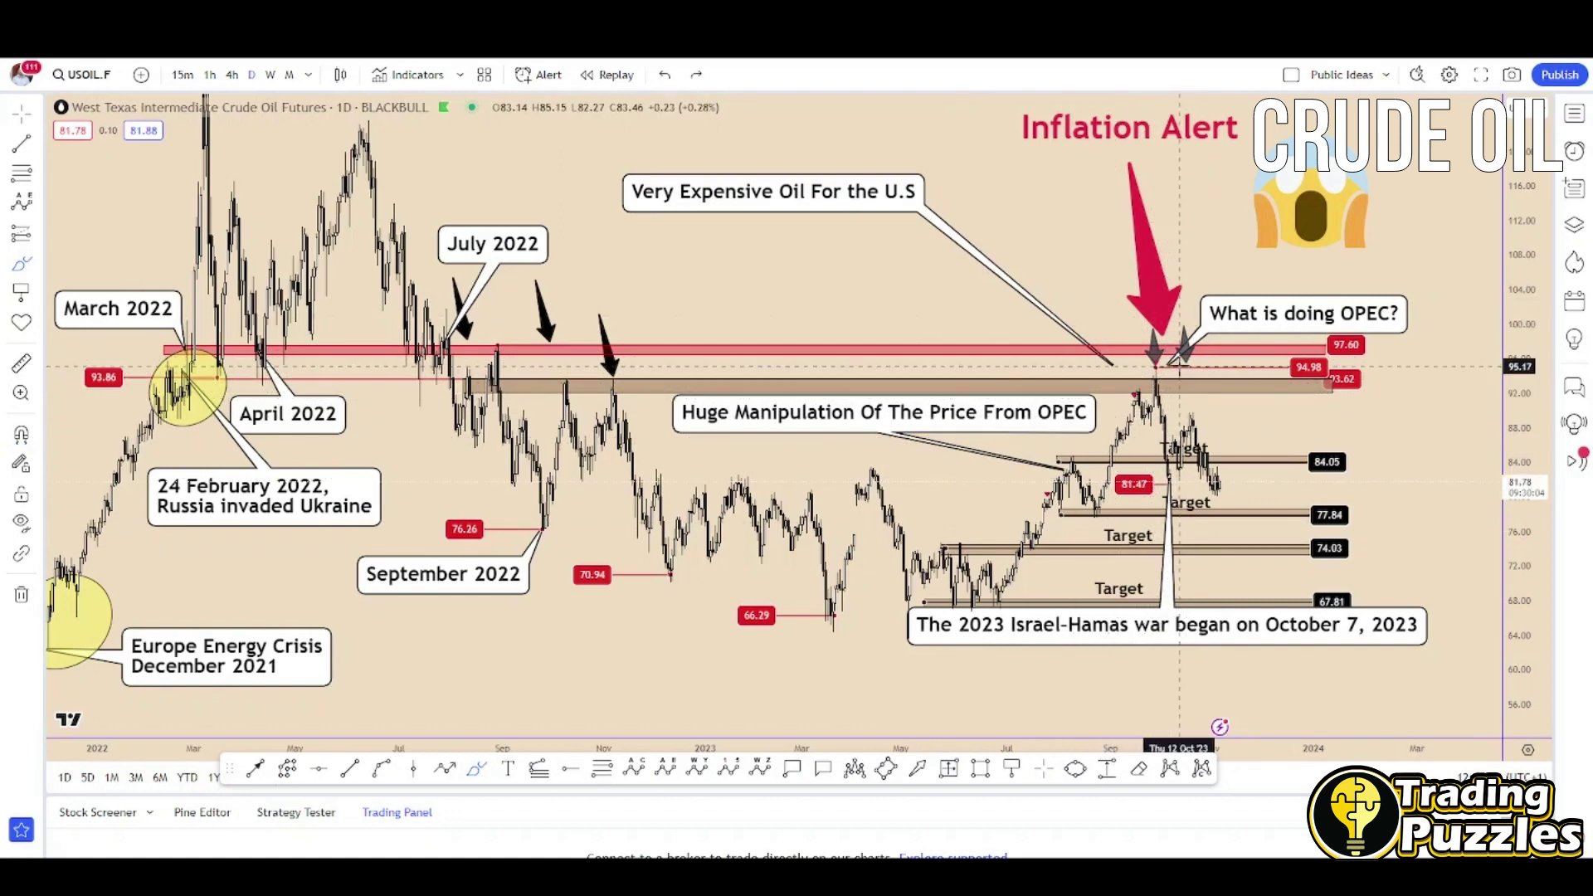
Circle the September 2023 peak and the early October decline with the brush, undoing each mark
drag(1177, 363, 1137, 376)
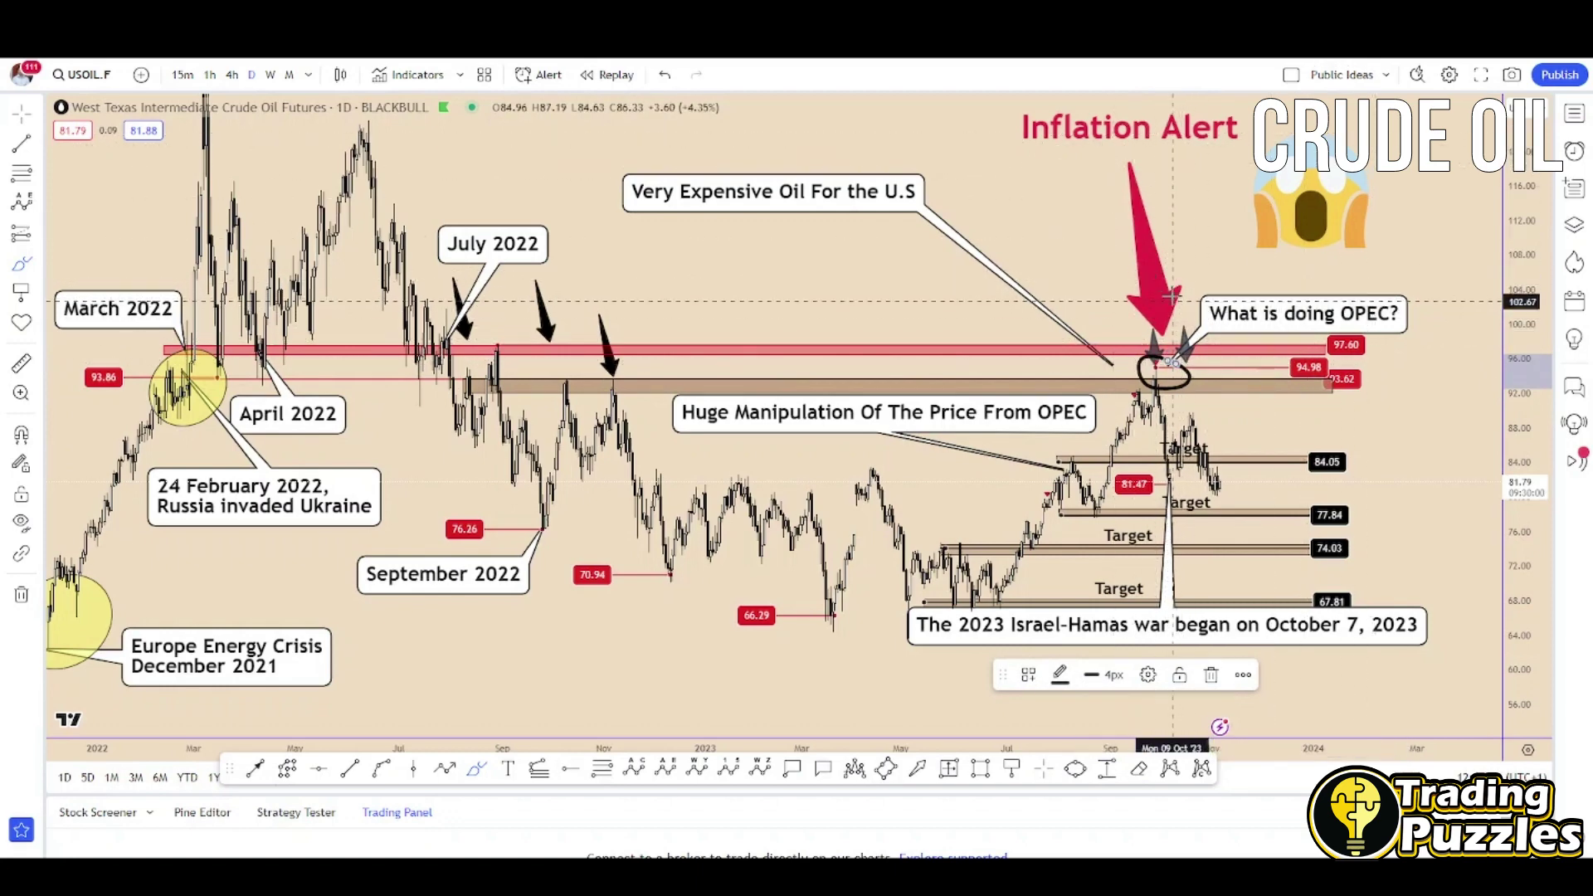
mouse_move(1094, 207)
mouse_down()
mouse_move(1140, 346)
mouse_move(1112, 342)
mouse_up()
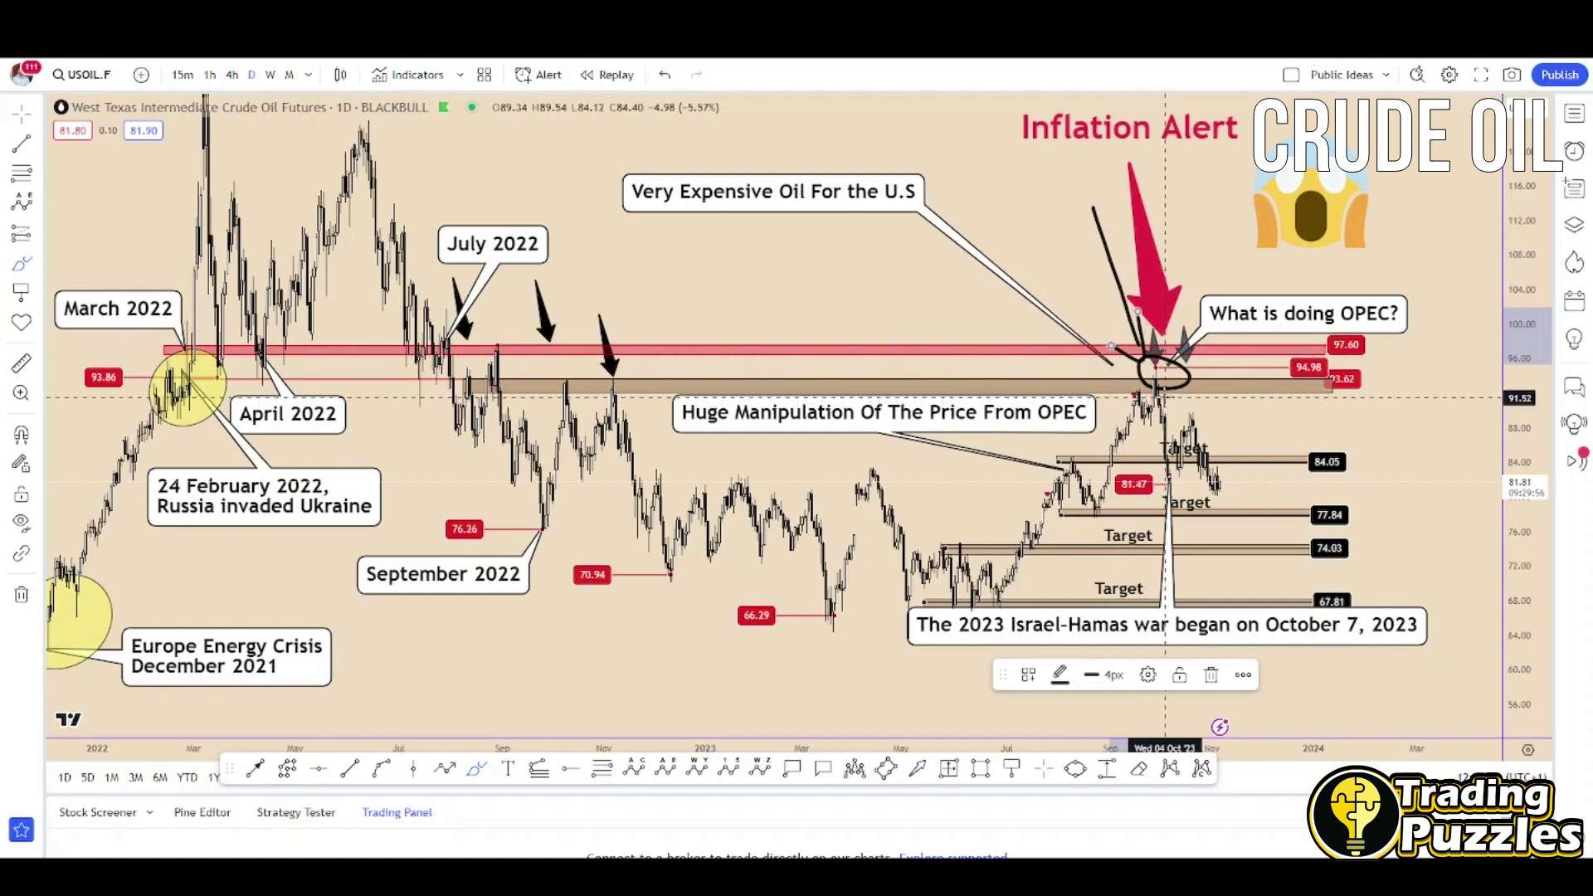
key(ctrl+z)
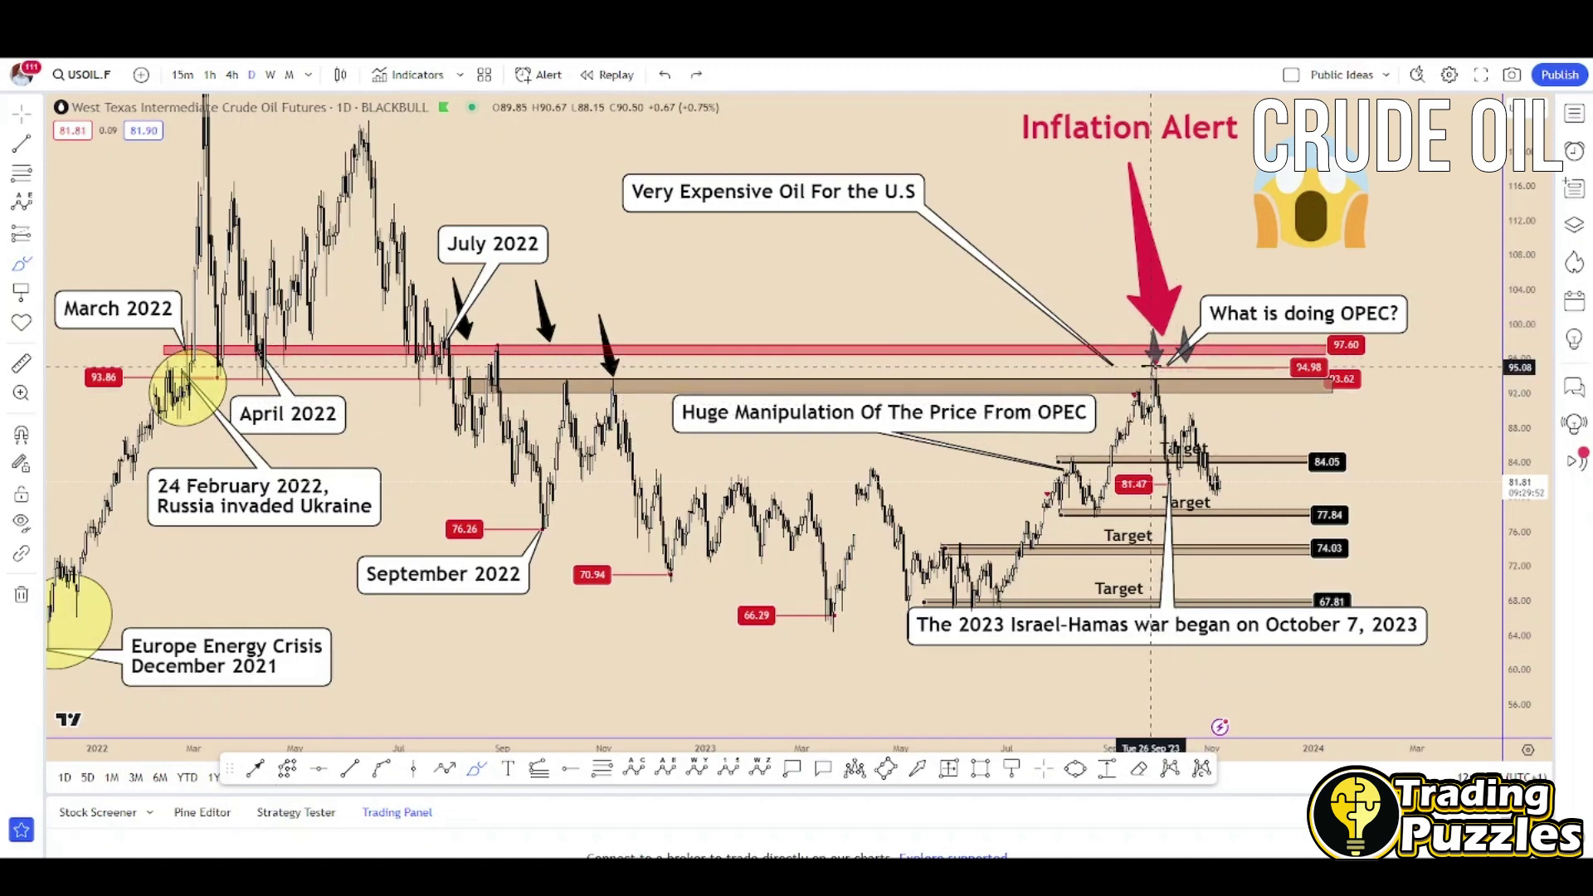
scroll(1154, 382, up, 2)
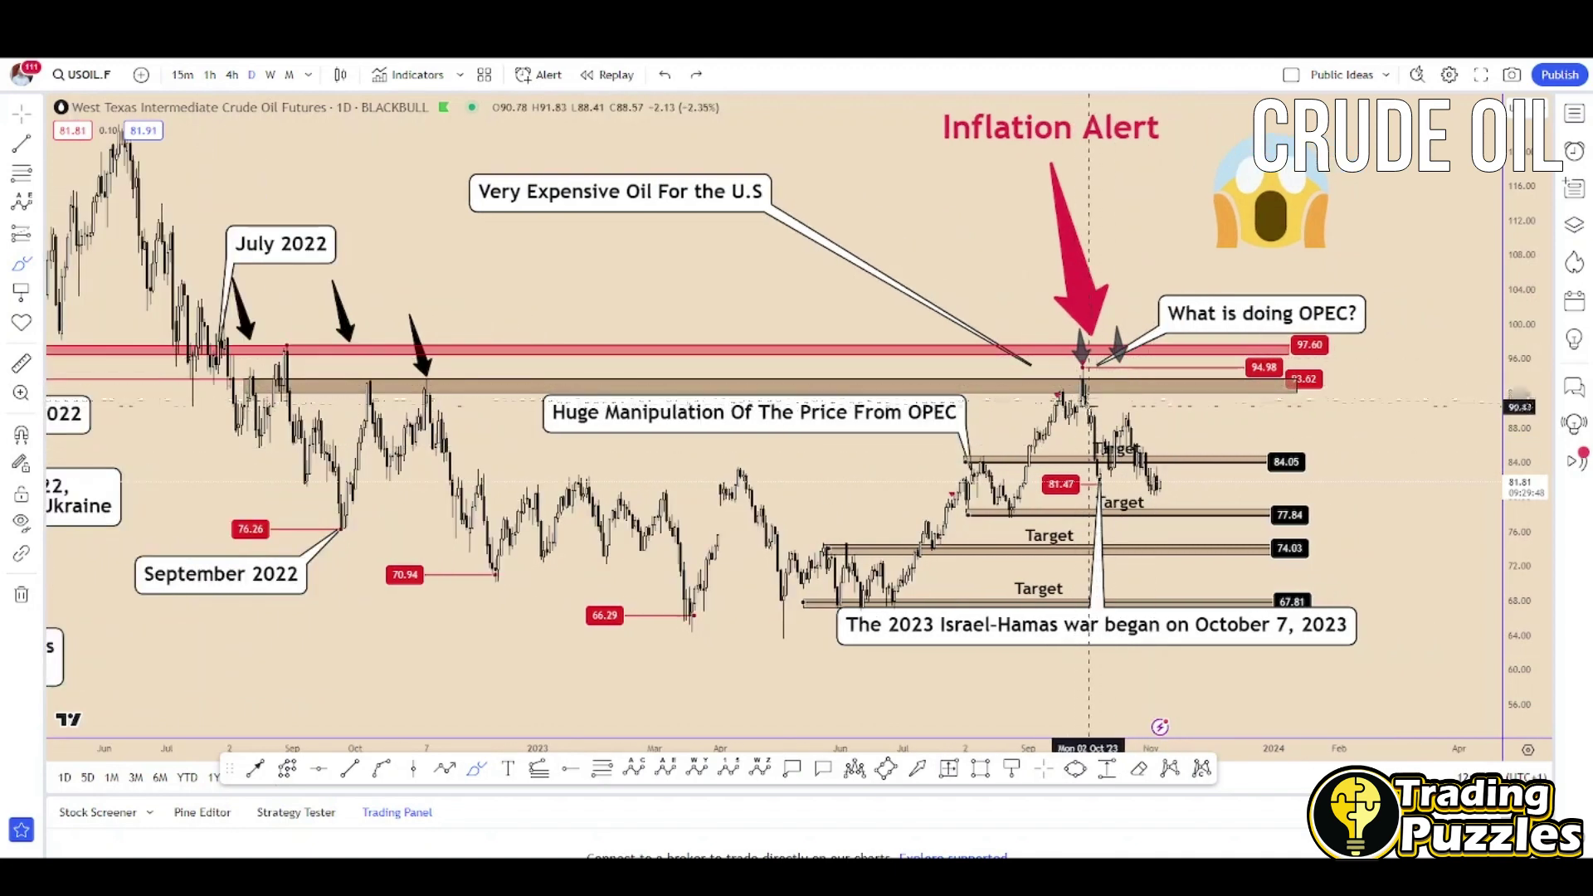
mouse_move(1081, 380)
mouse_down()
mouse_move(1109, 481)
mouse_move(1069, 402)
mouse_move(1087, 375)
mouse_up()
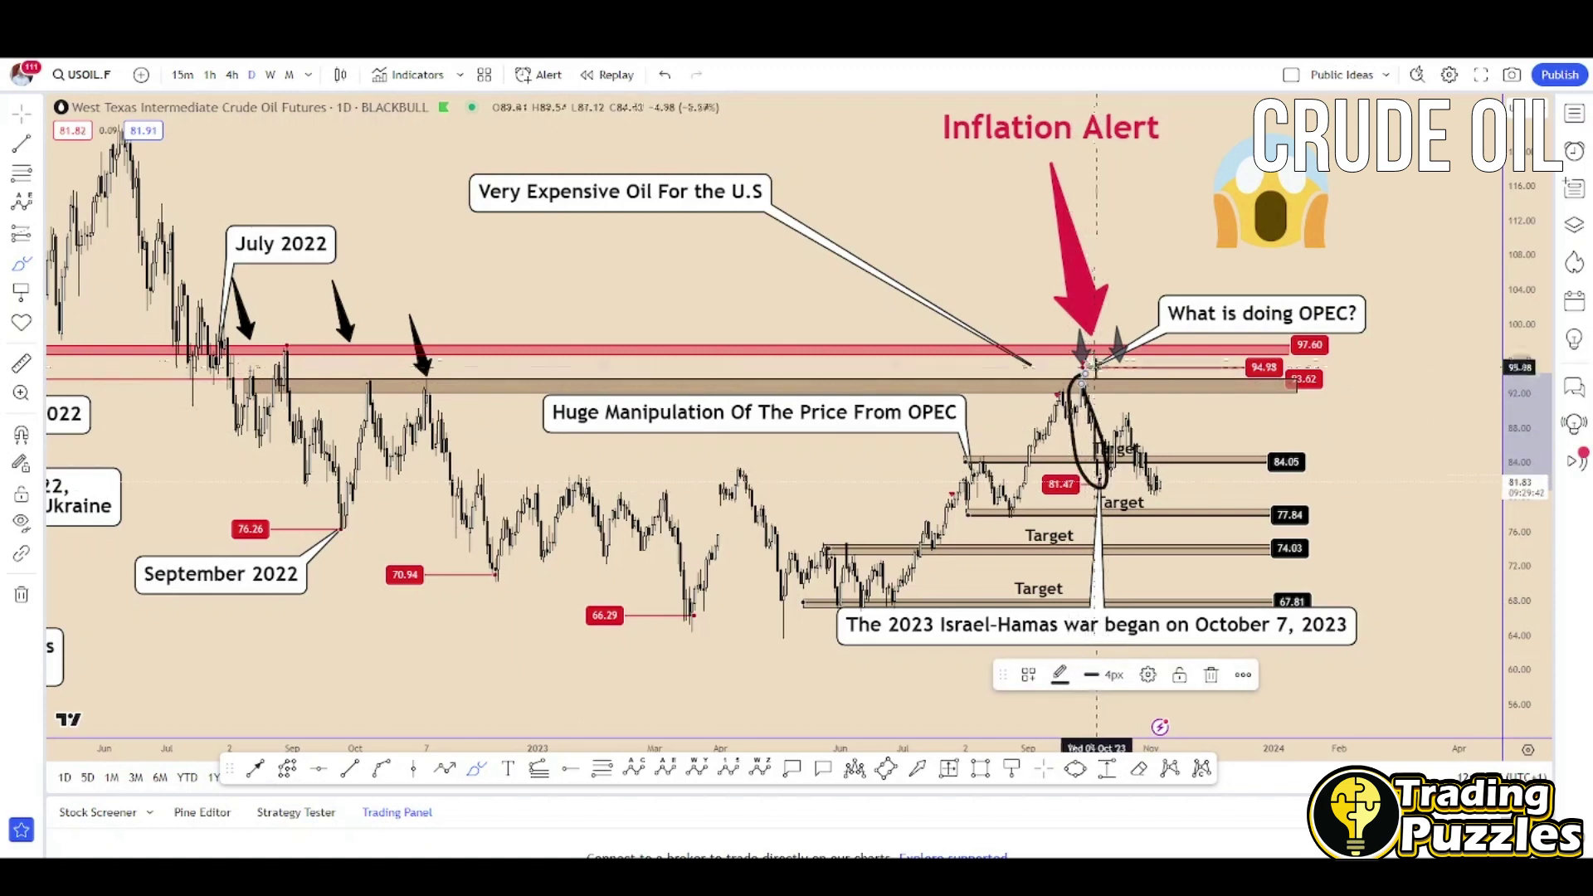
key(ctrl+z)
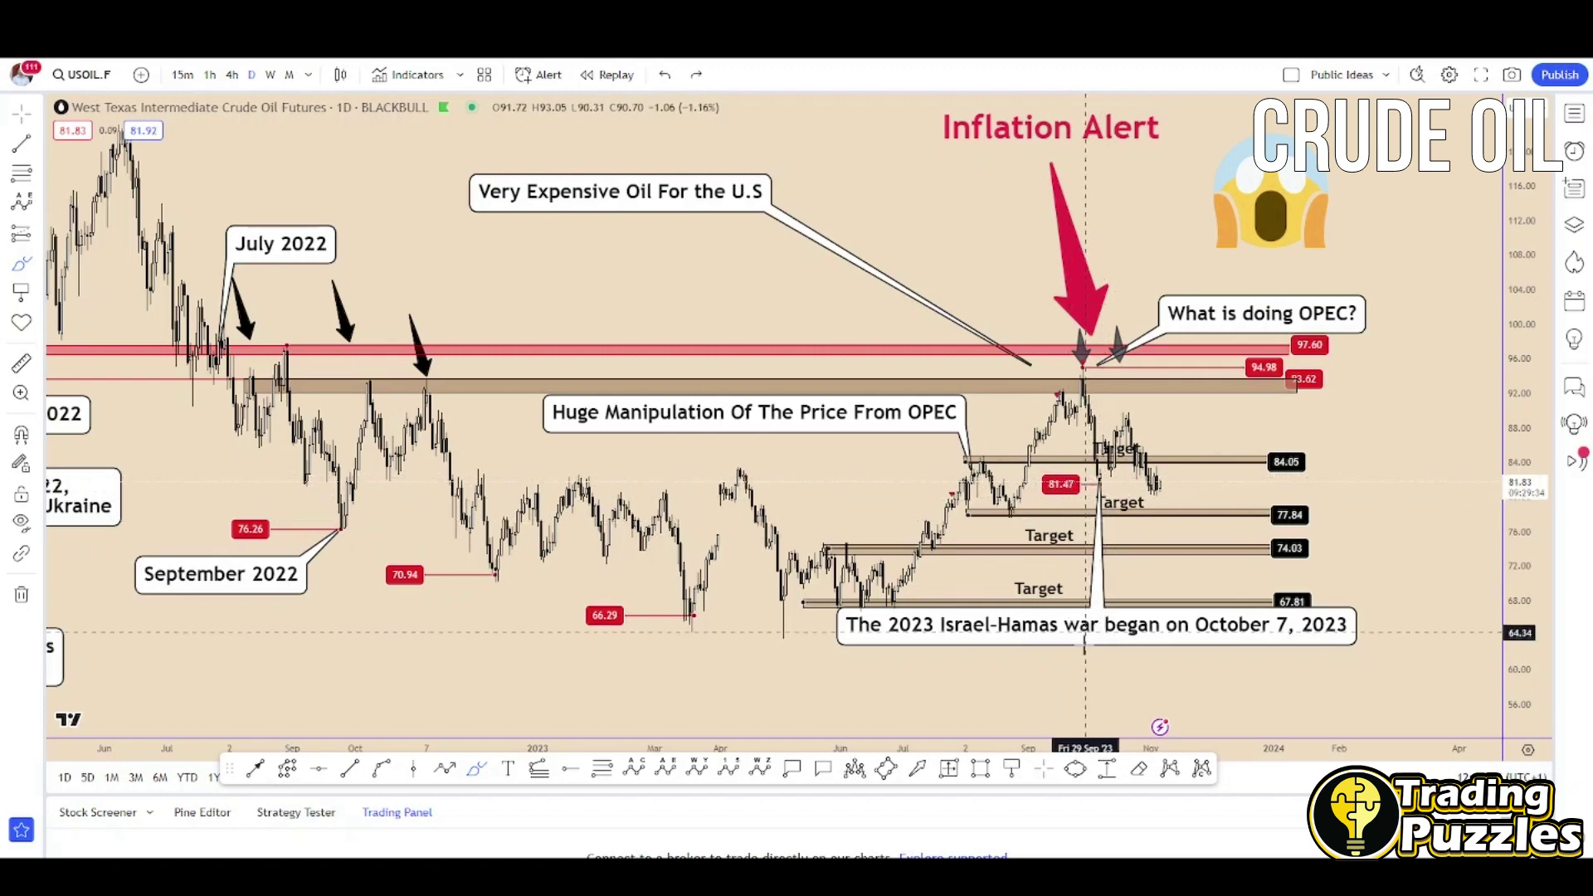
Switch the chart to the 4-hour timeframe and move the Israel-Hamas war callout's text up to about the 75 price level
click(233, 75)
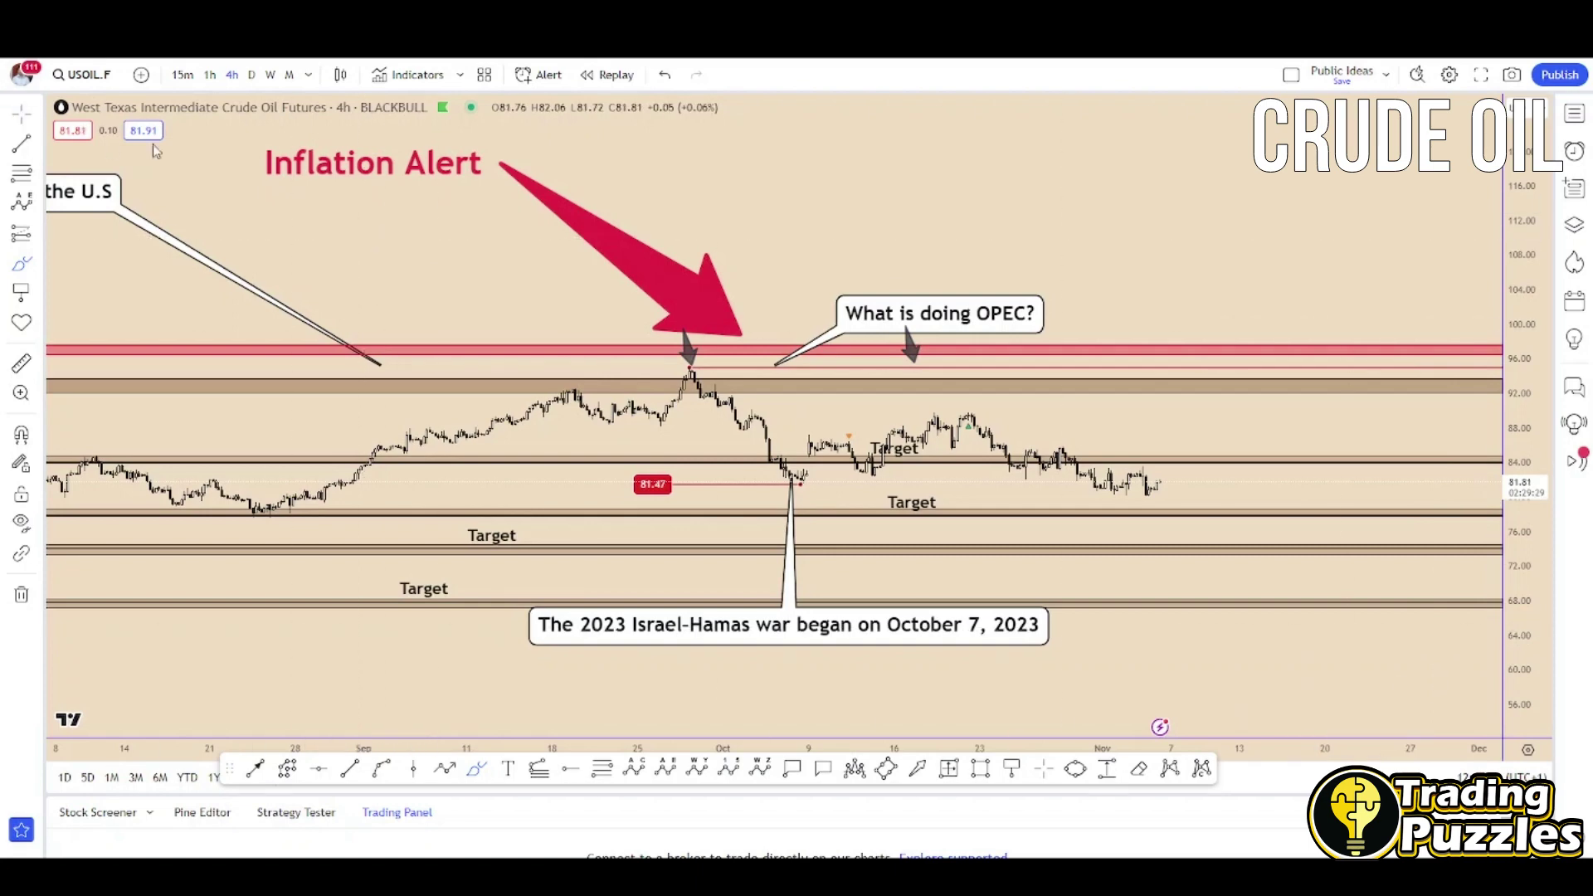
scroll(155, 151, down, 5)
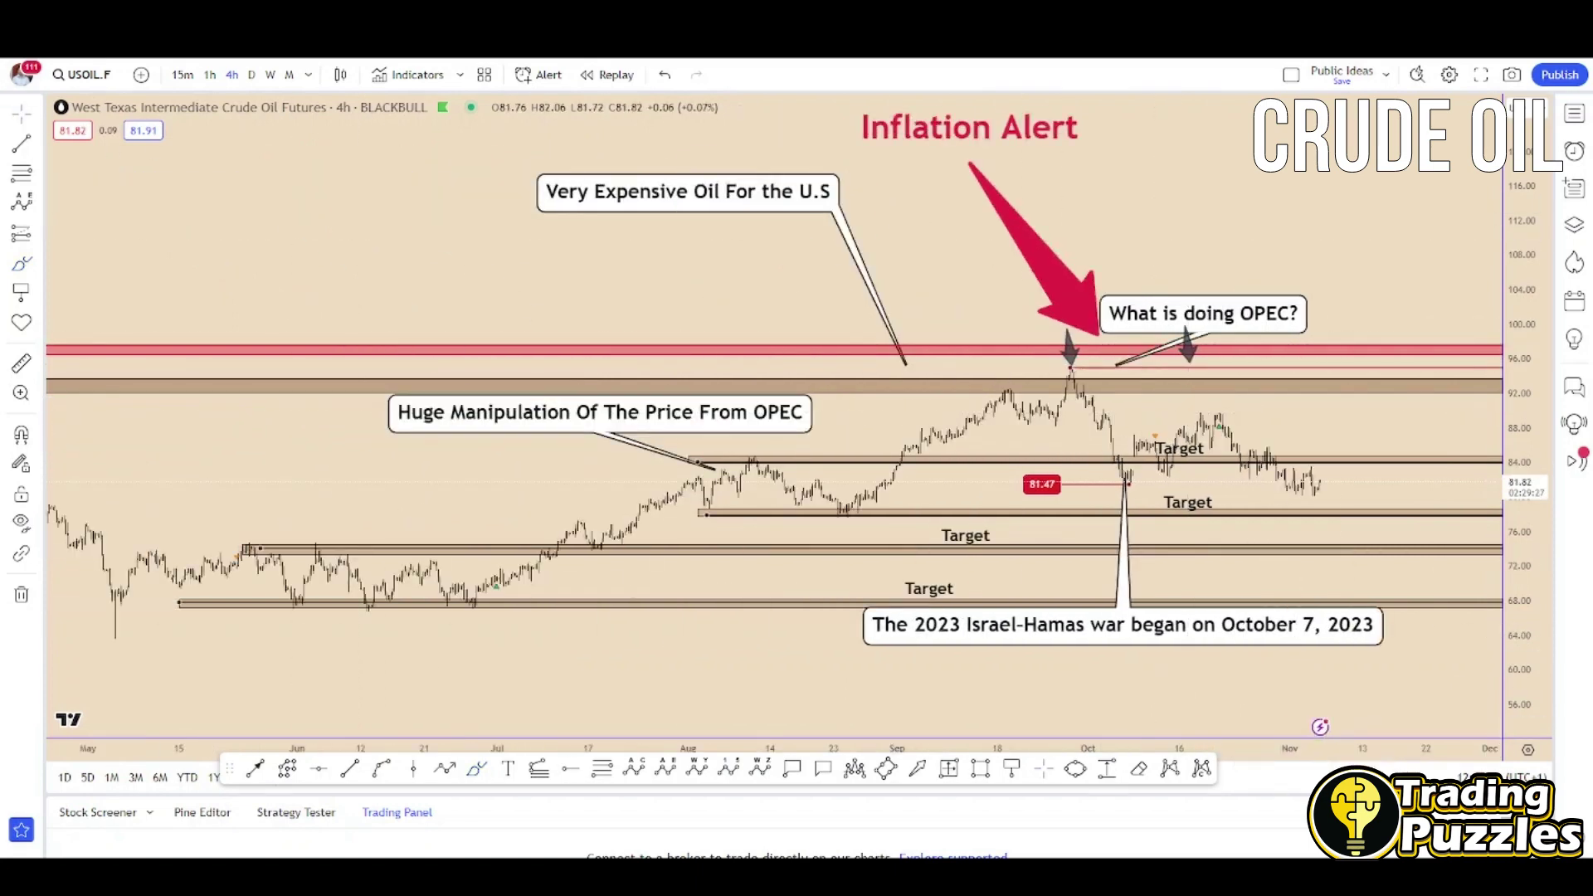
scroll(1209, 430, up, 6)
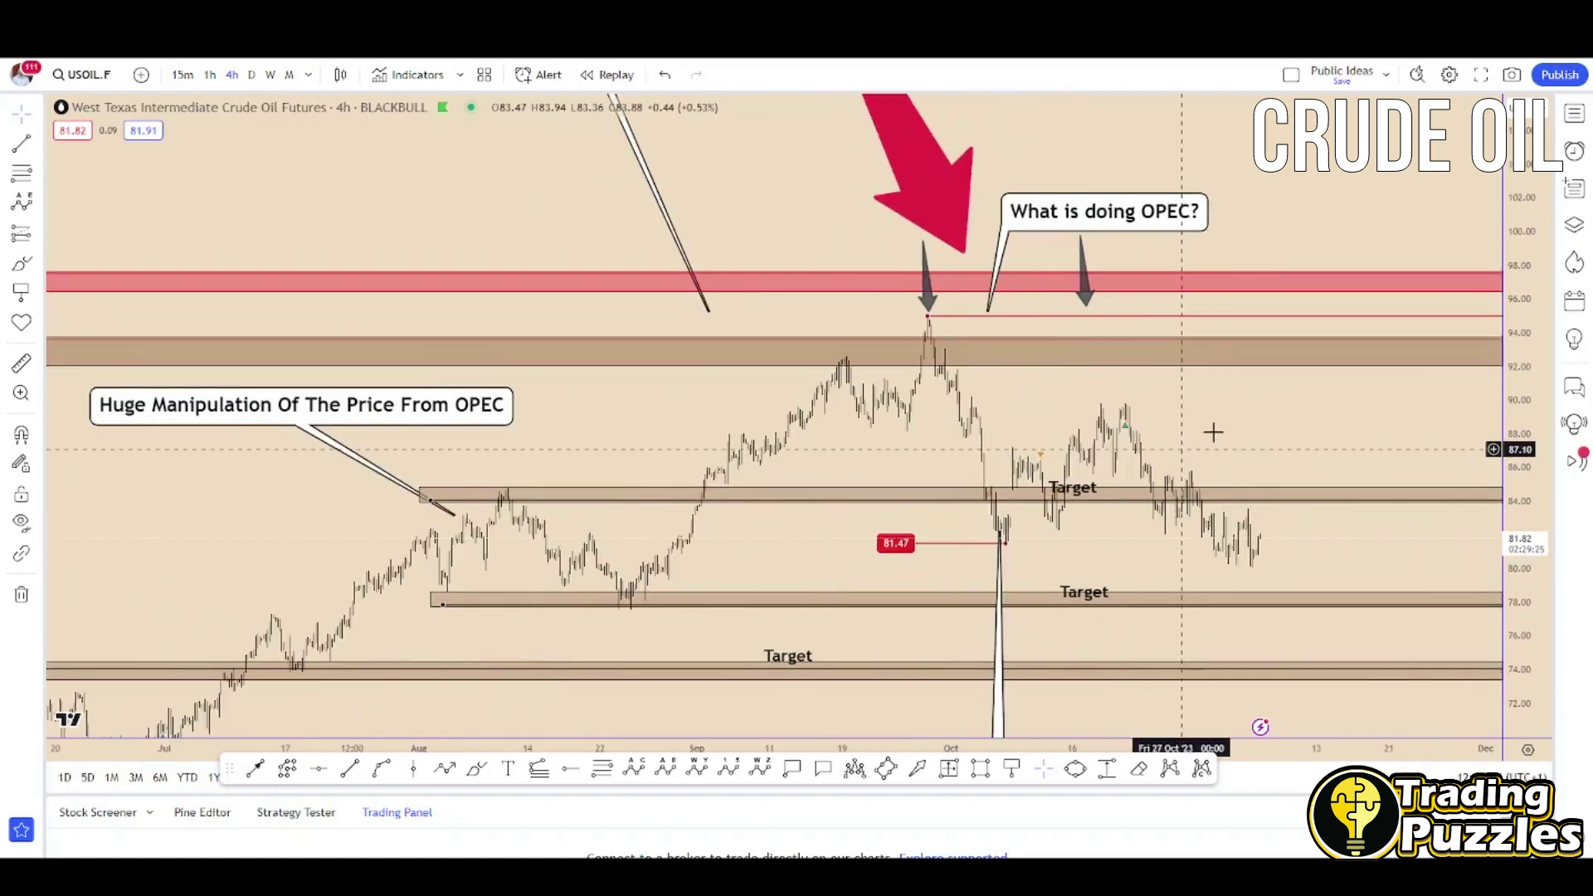
drag(843, 636, 786, 466)
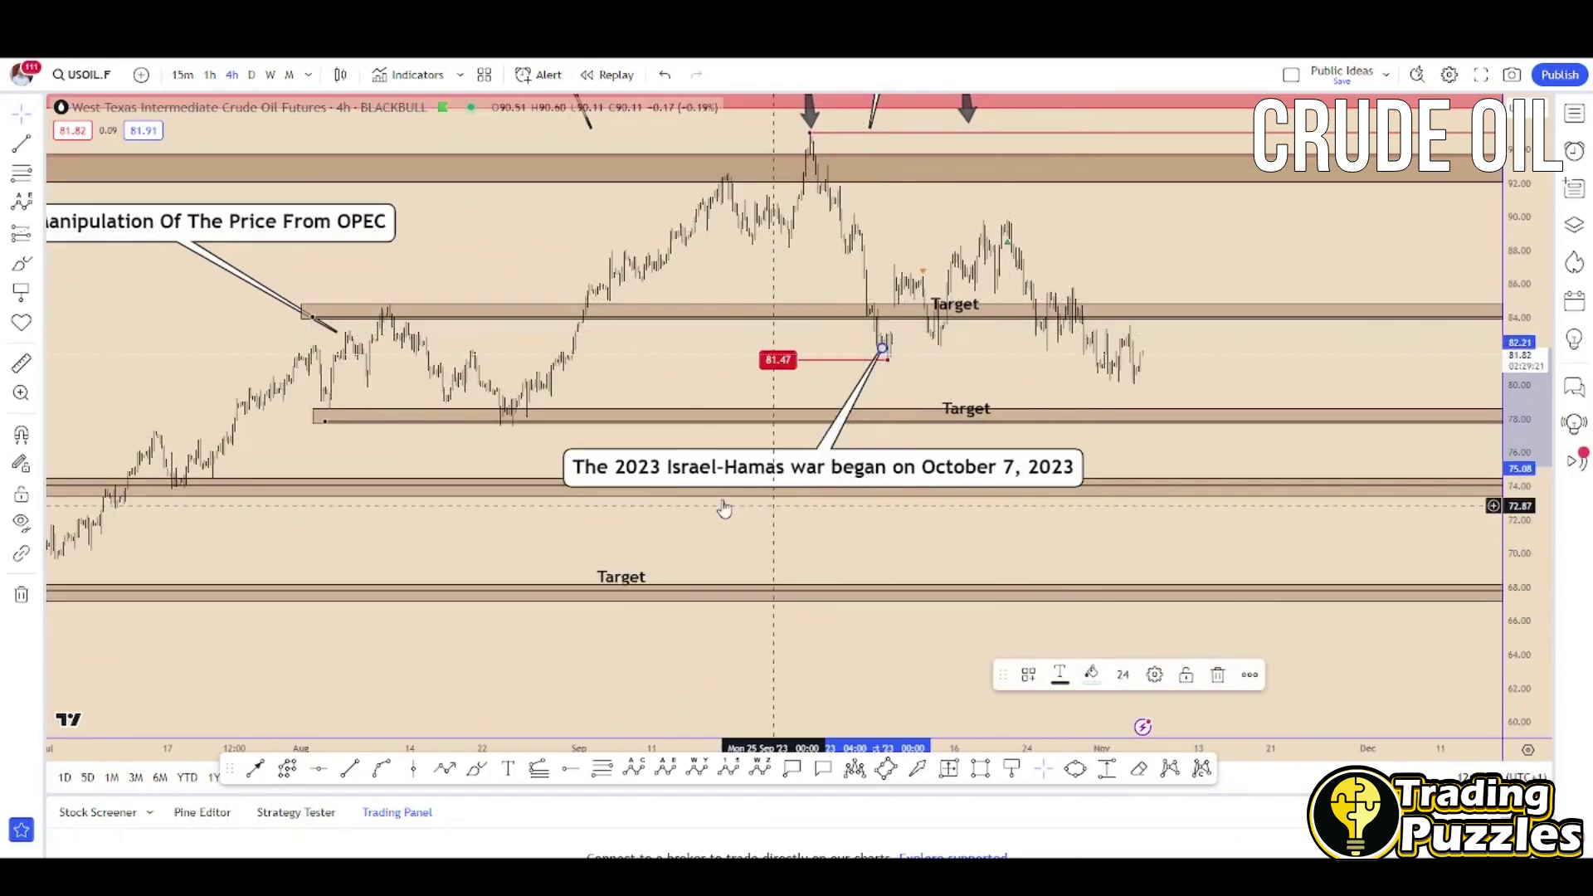
scroll(804, 555, up, 2)
drag(804, 555, 928, 723)
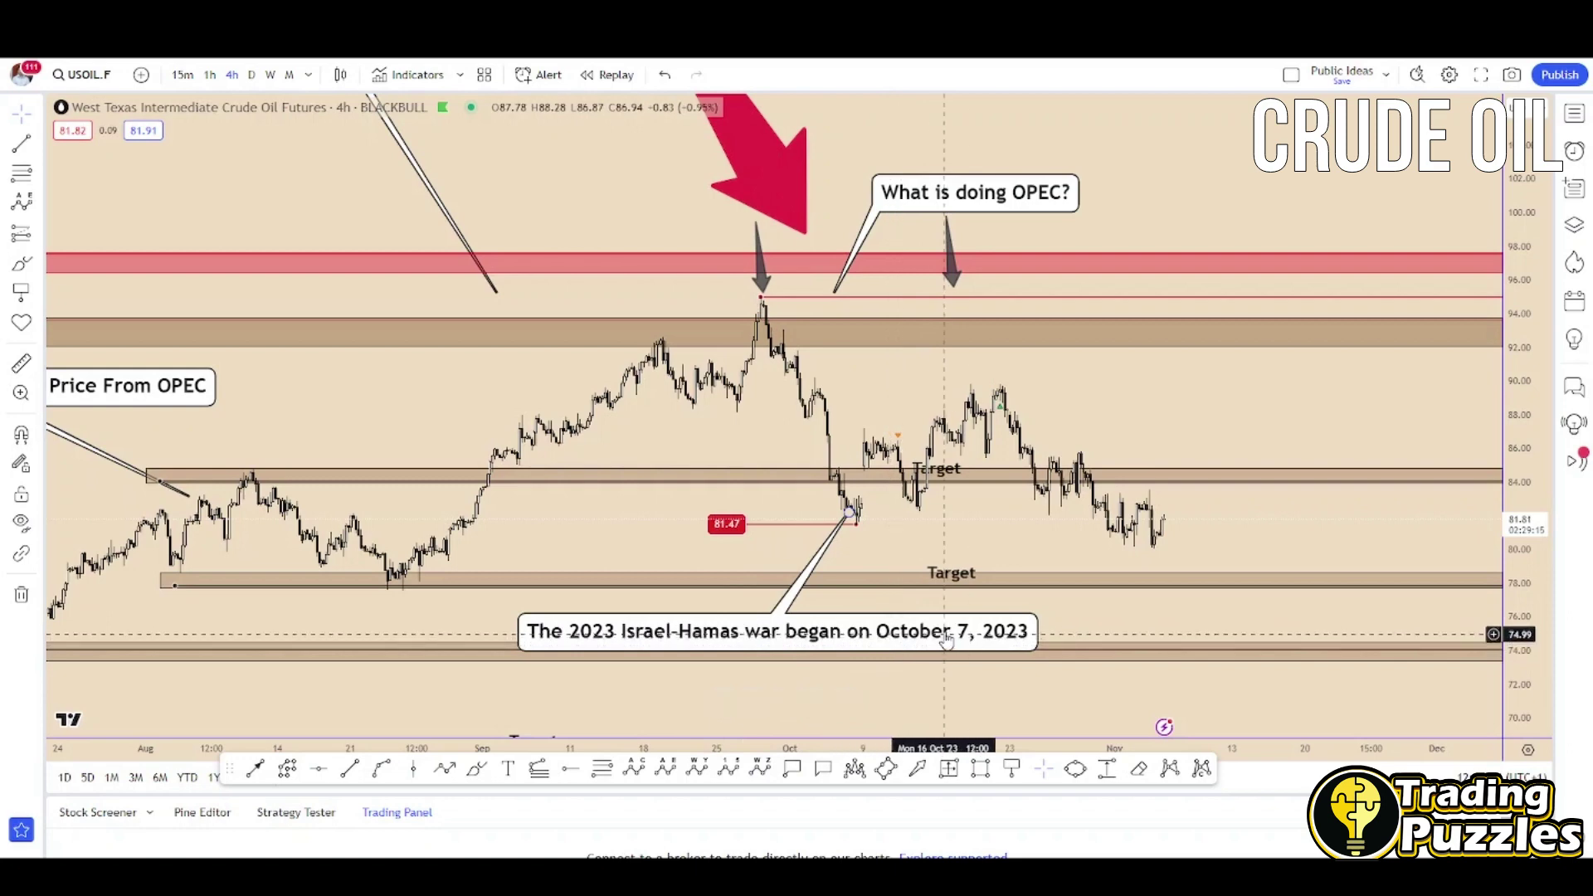
Trace the moves after October 7 and the decline before it, circle the latest low and the September peak, and undo these brush strokes
click(476, 770)
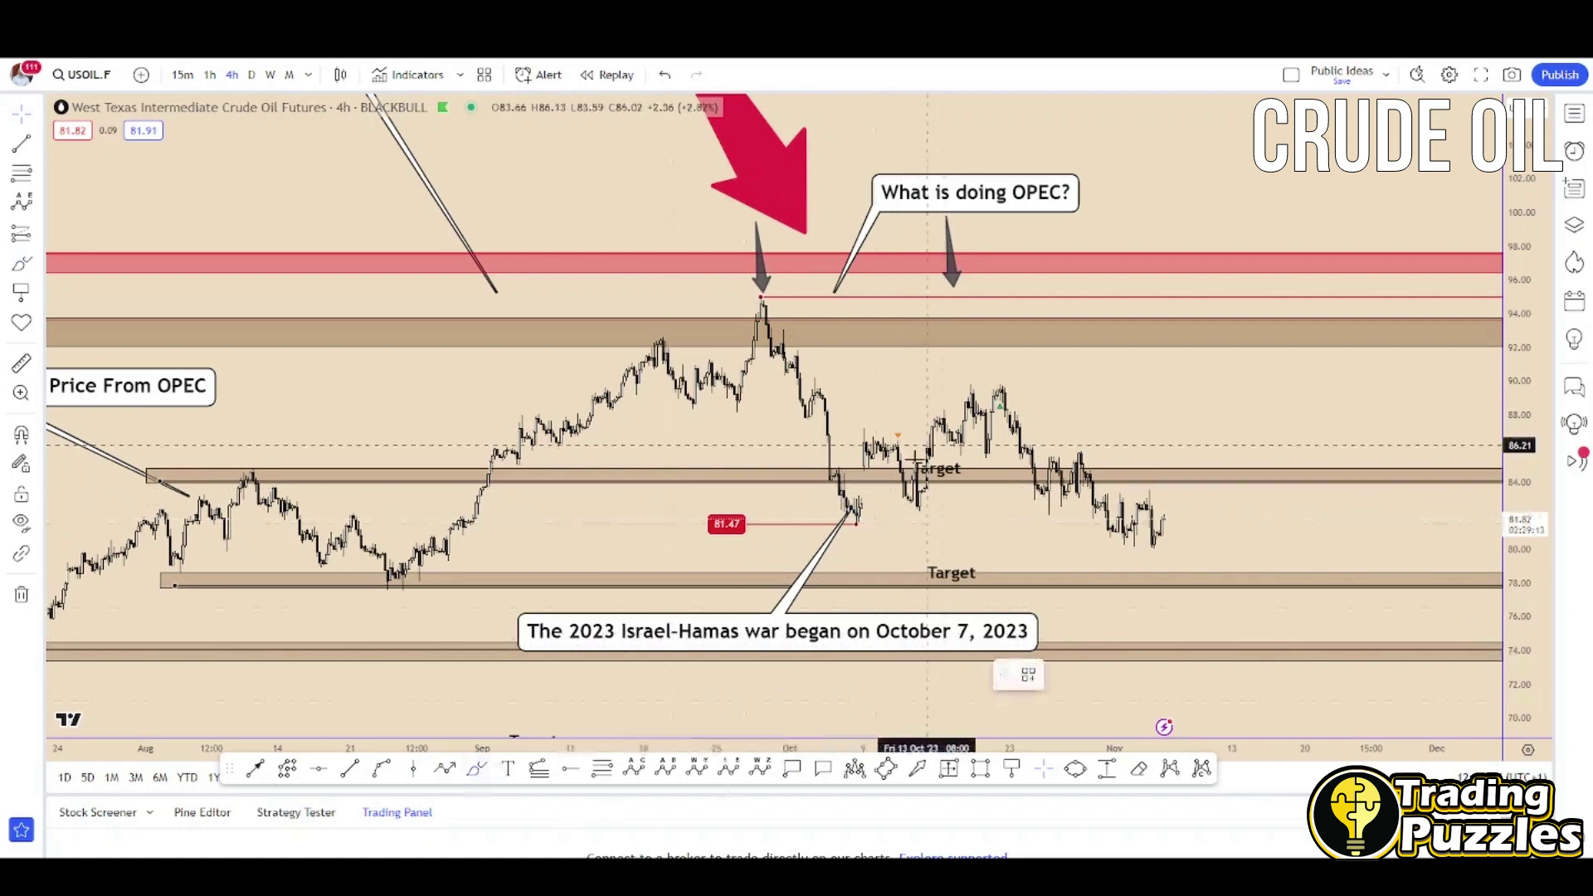
click(850, 519)
click(999, 384)
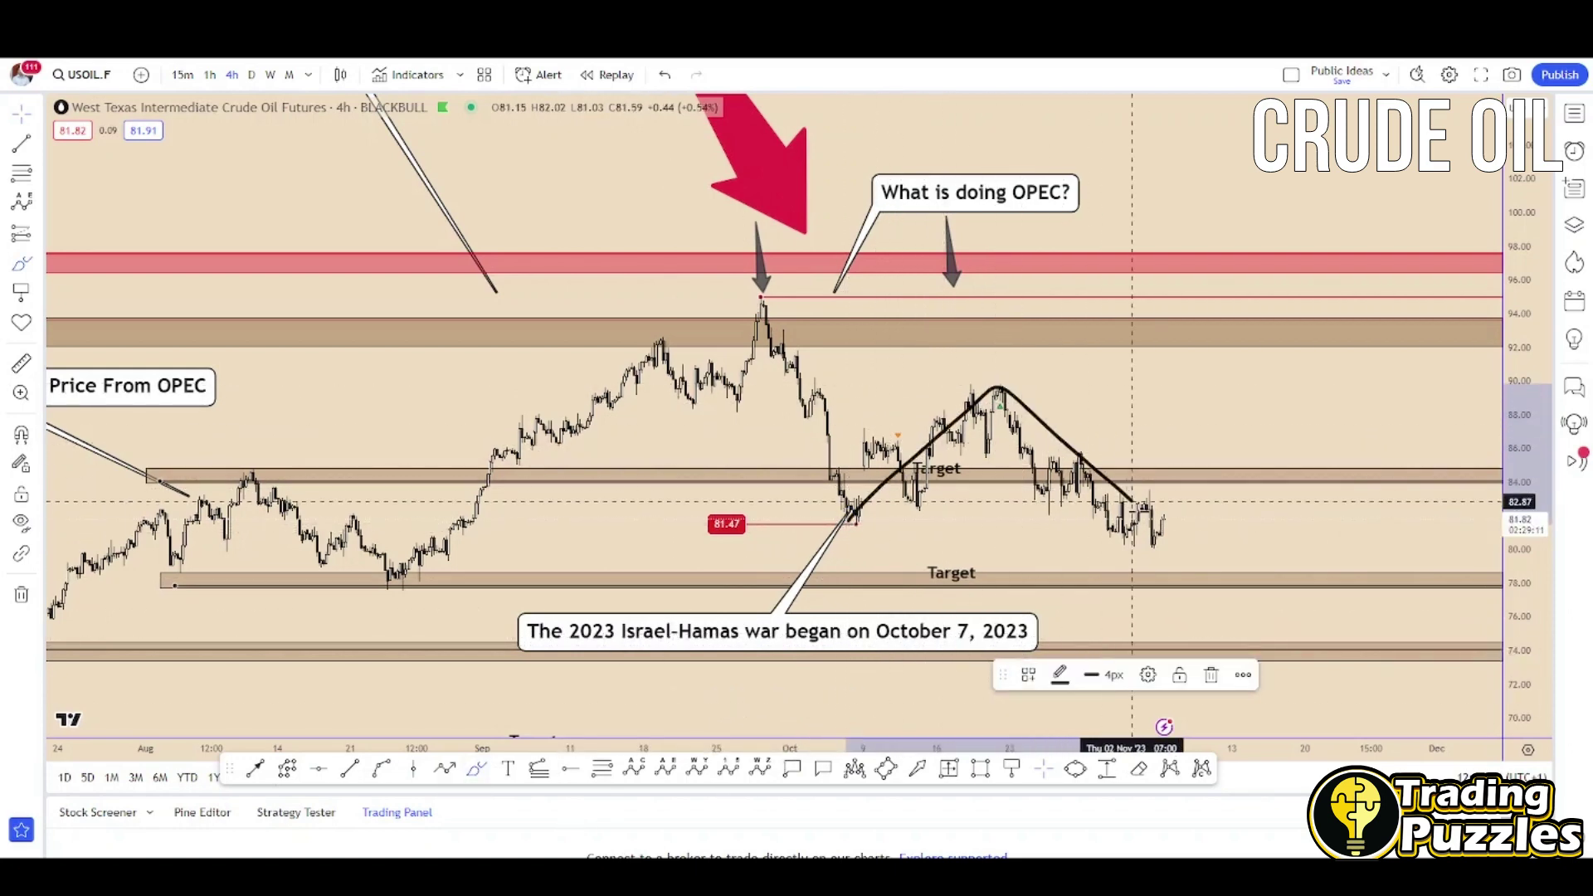
click(1172, 543)
drag(1134, 526, 1166, 533)
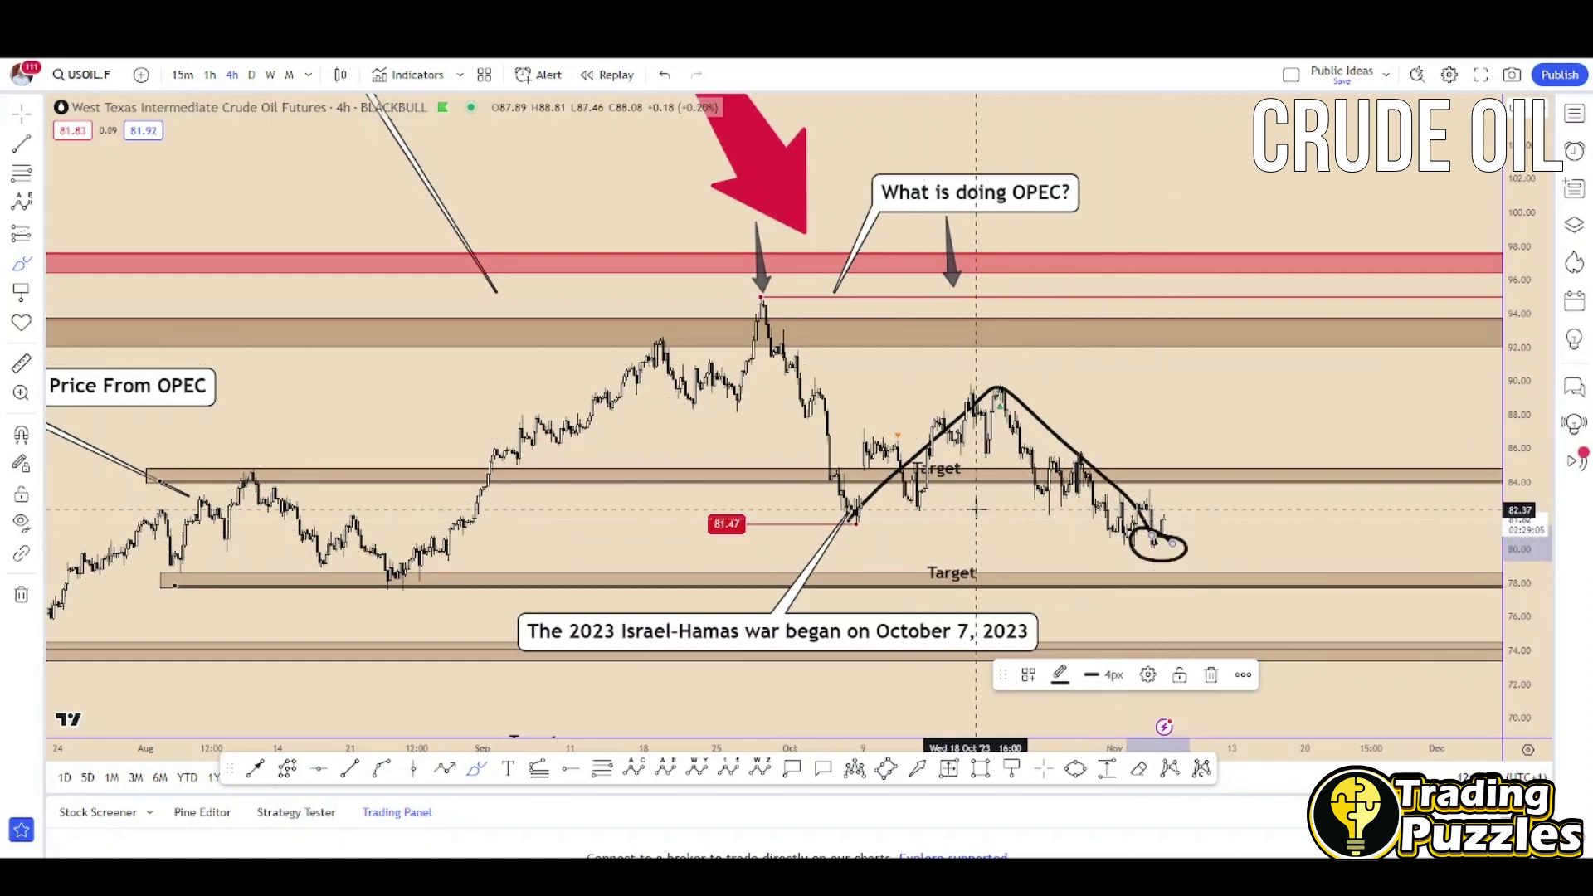
mouse_move(770, 295)
mouse_down()
mouse_move(753, 284)
mouse_move(739, 310)
mouse_move(765, 292)
mouse_up()
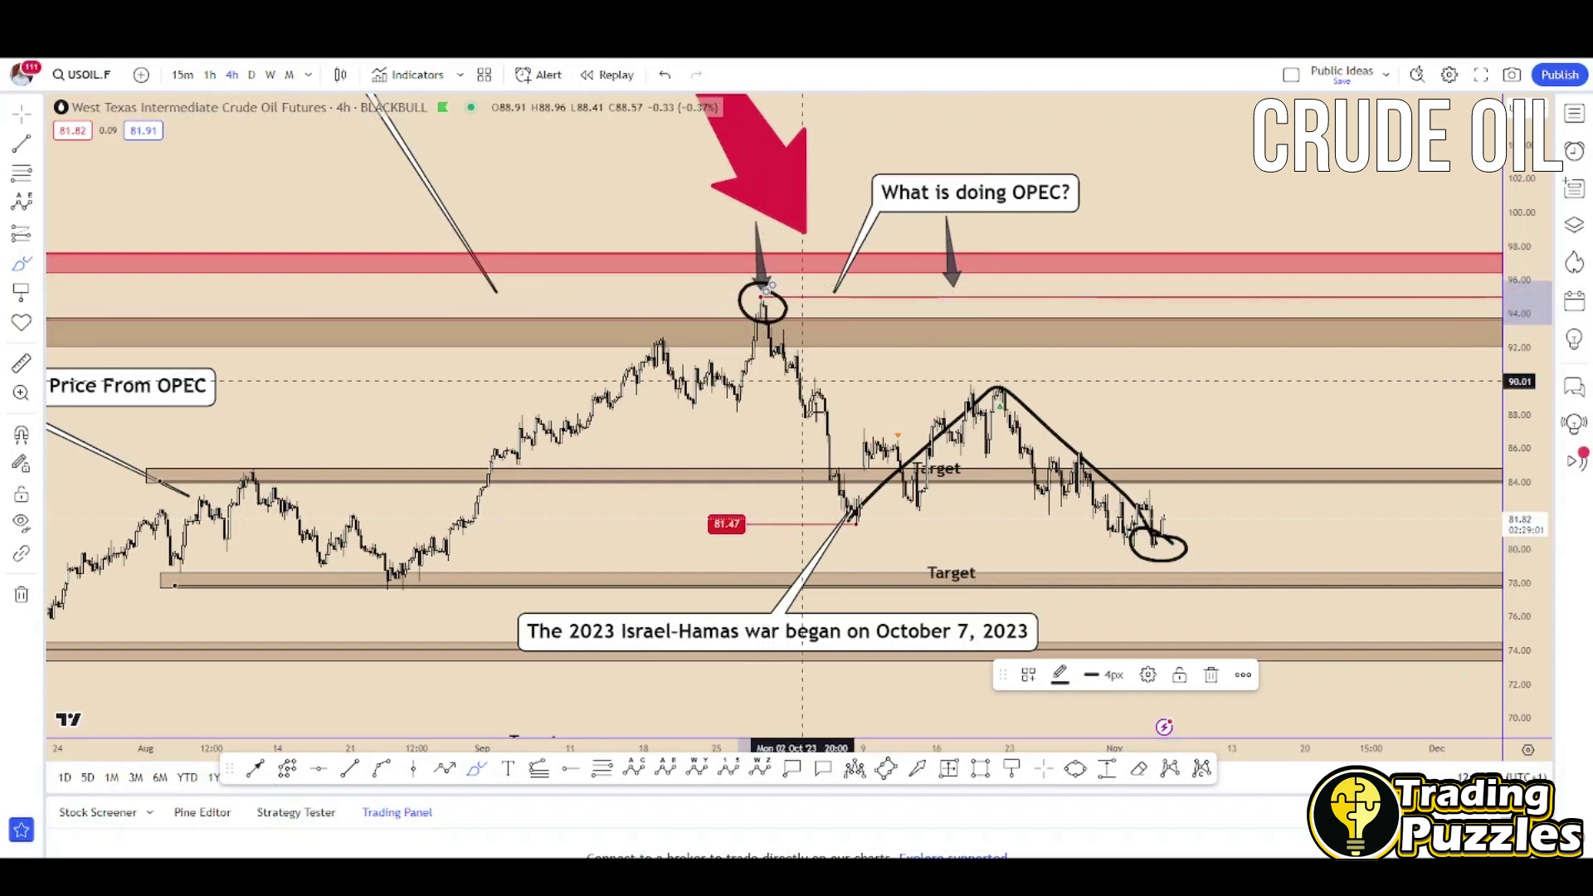
mouse_move(774, 377)
mouse_down()
mouse_move(847, 549)
mouse_move(870, 520)
mouse_up()
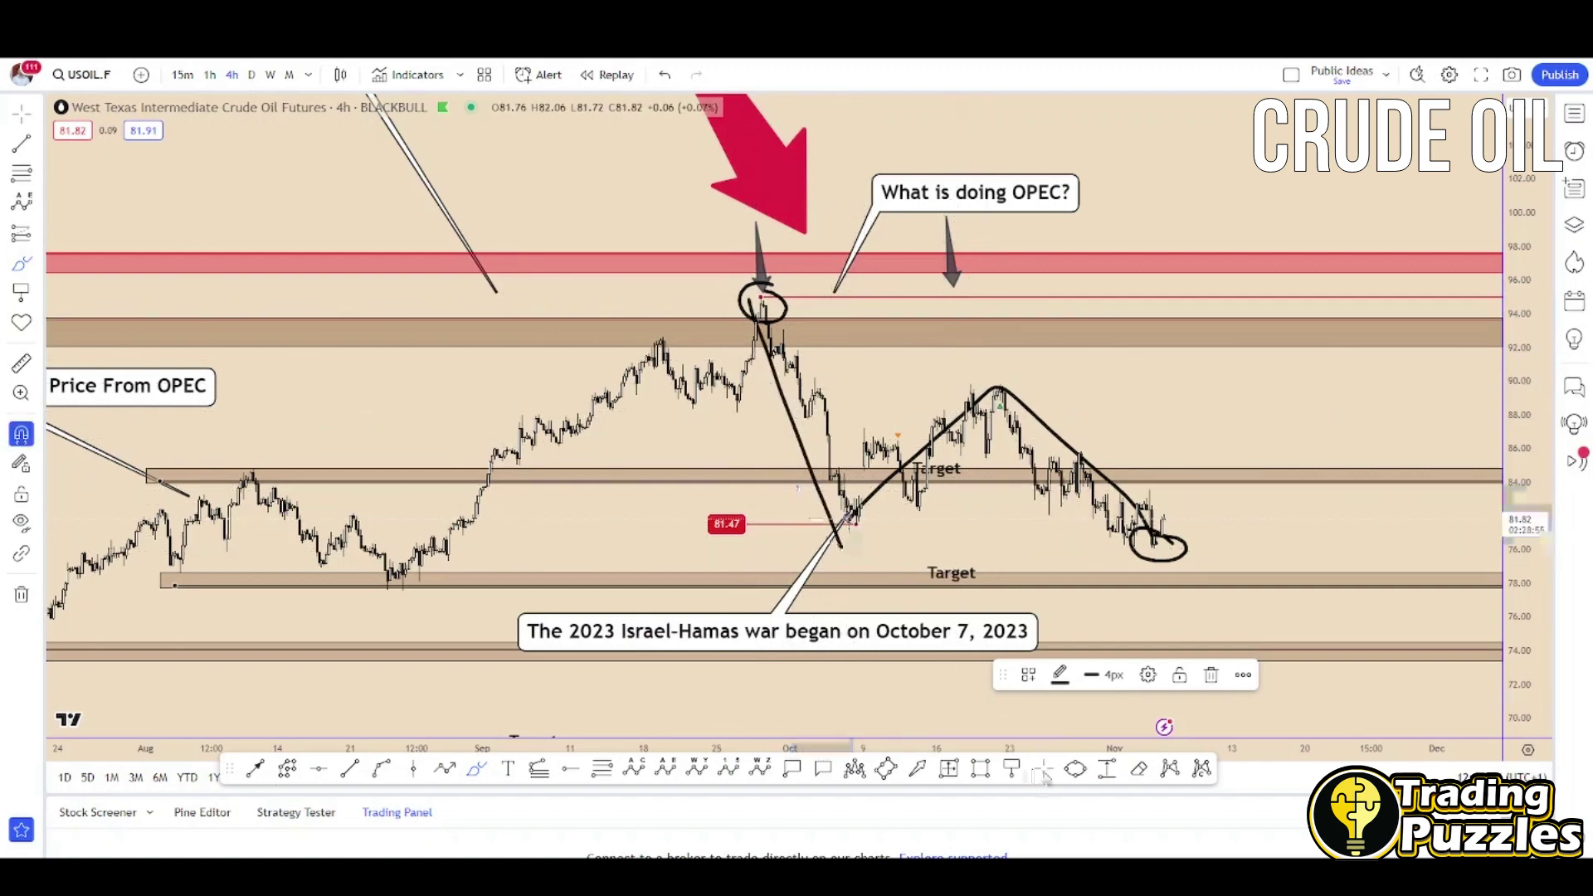
key(ctrl+z)
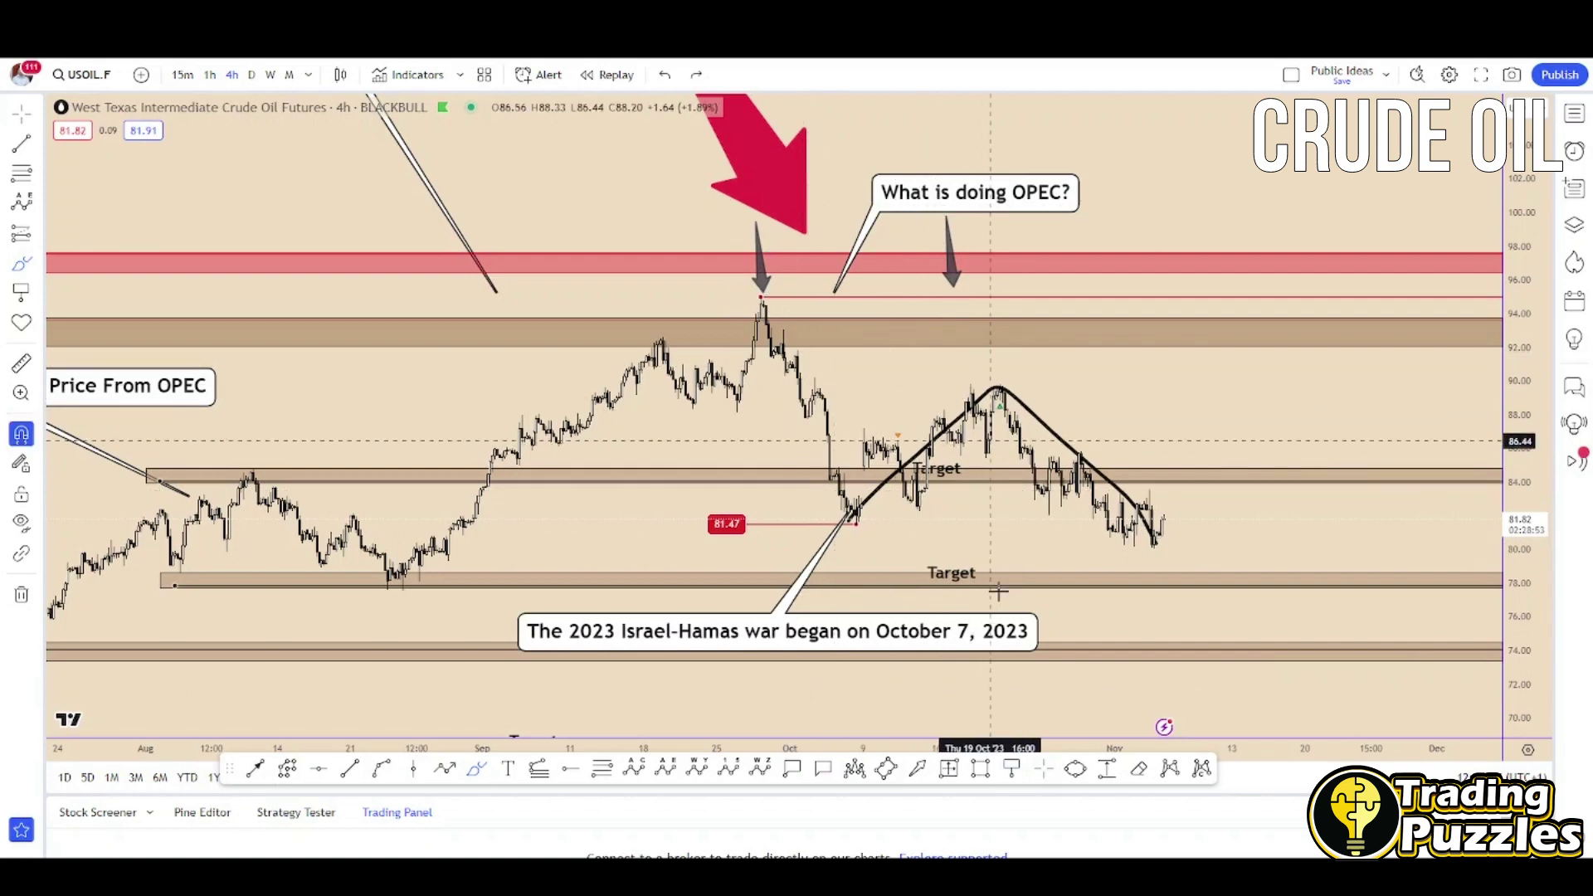
key(ctrl+z)
Place a price note across the October swing highs and adjust both ends so it sits at 89.86
click(1012, 769)
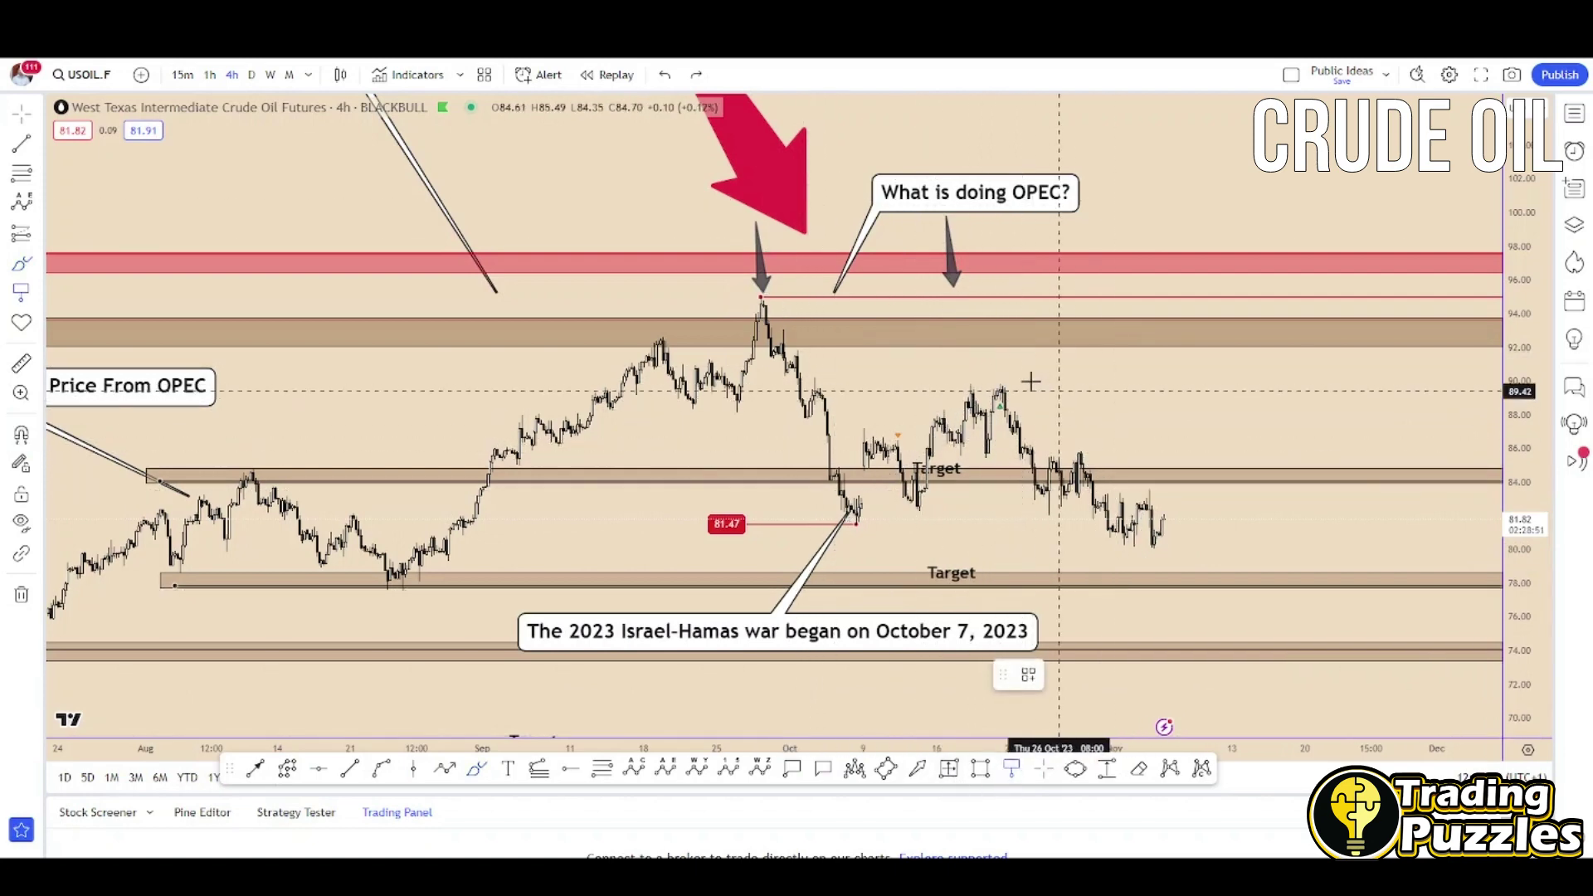
click(978, 387)
click(1084, 387)
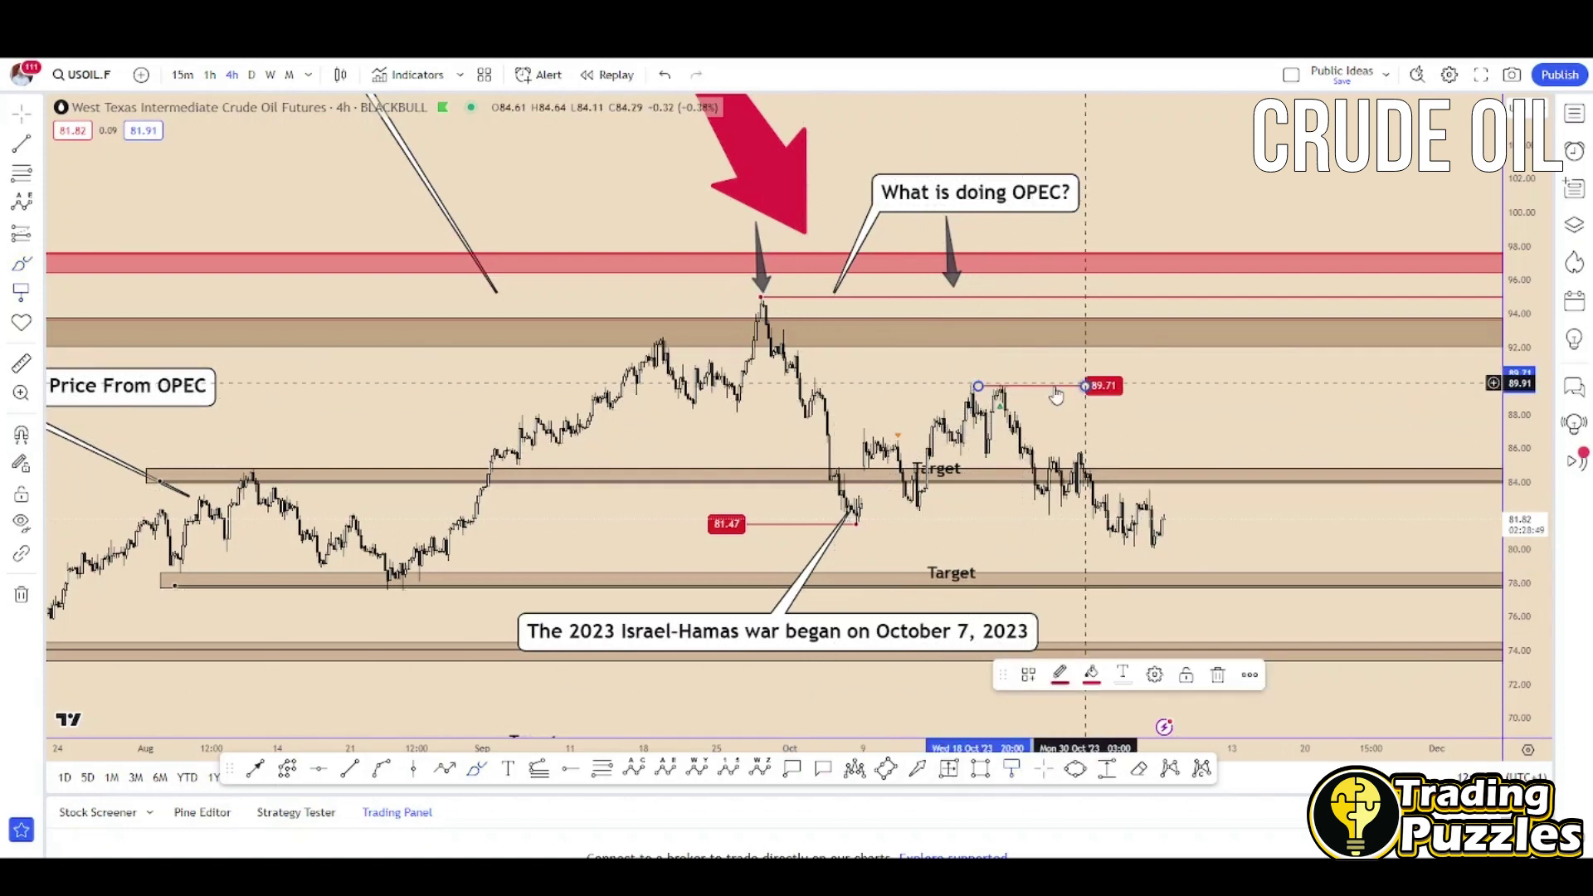
drag(1051, 396, 967, 387)
drag(1088, 383, 1120, 383)
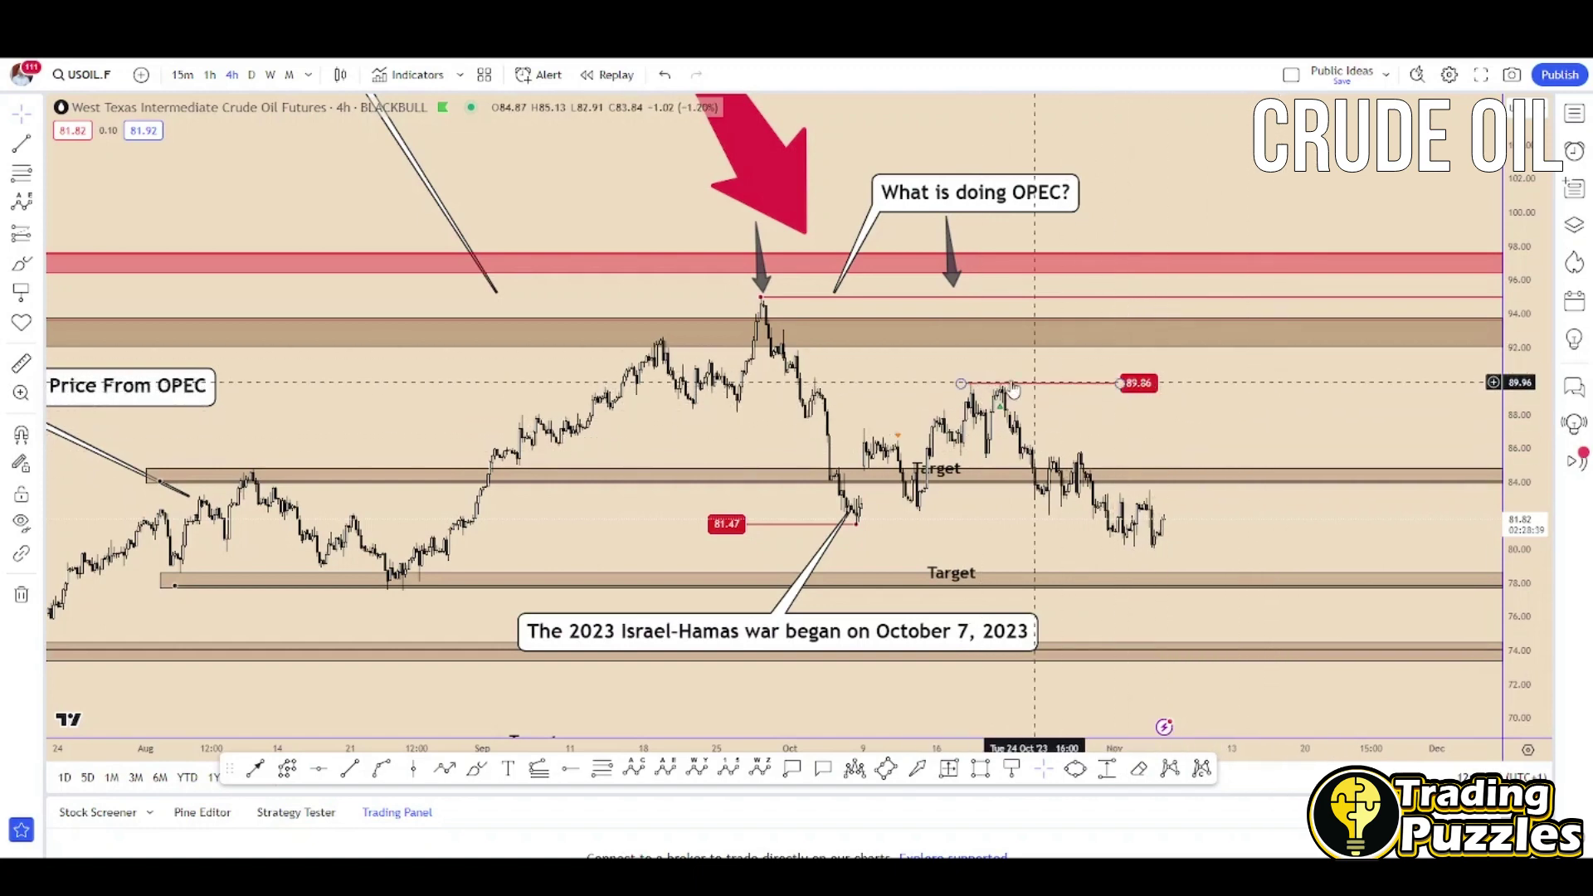
Draw a thin rectangle from the October low between about 81.63 and 82.08, circle the November lows below it, and undo both drawings
drag(1046, 412, 804, 448)
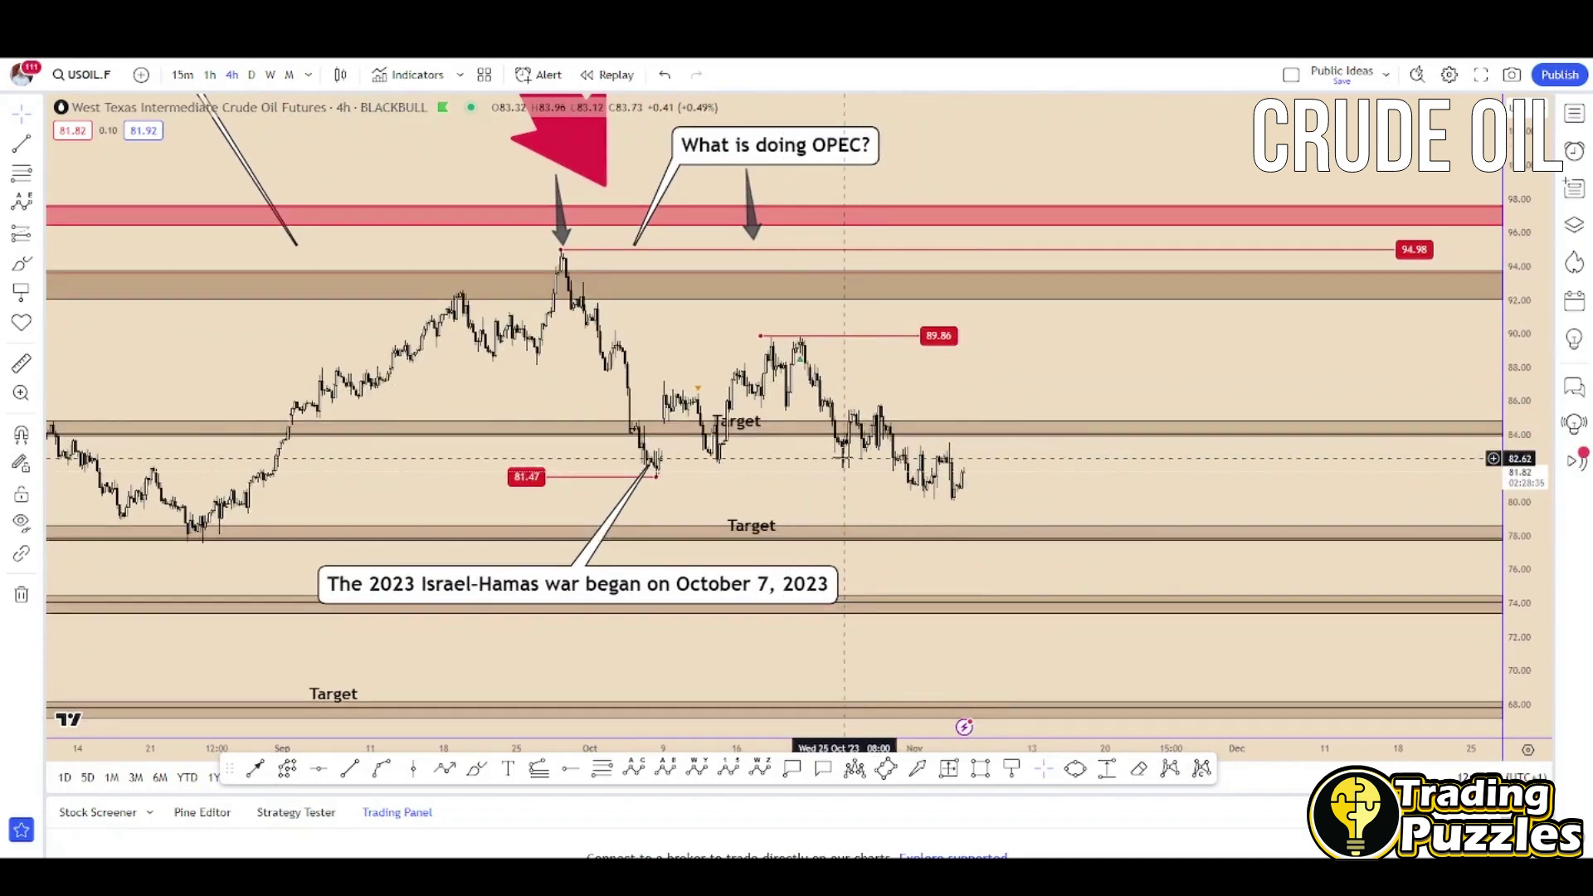
click(981, 769)
mouse_move(634, 467)
mouse_down()
mouse_move(765, 488)
mouse_move(1093, 490)
mouse_move(1088, 475)
mouse_move(1108, 472)
mouse_up()
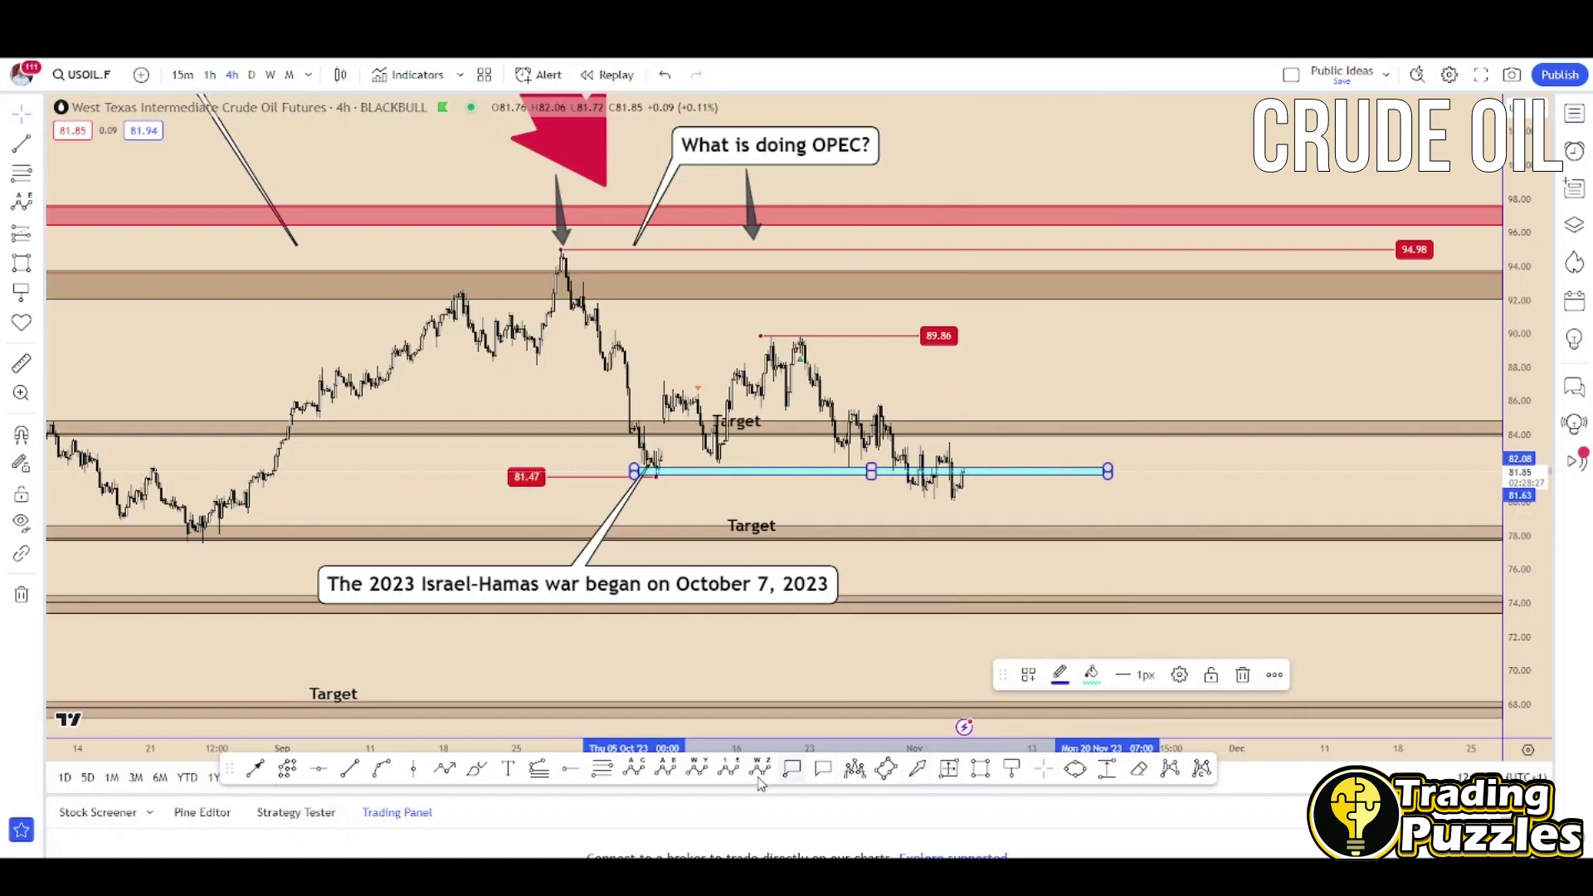
click(477, 768)
mouse_move(954, 474)
mouse_down()
mouse_move(937, 503)
mouse_move(969, 478)
mouse_up()
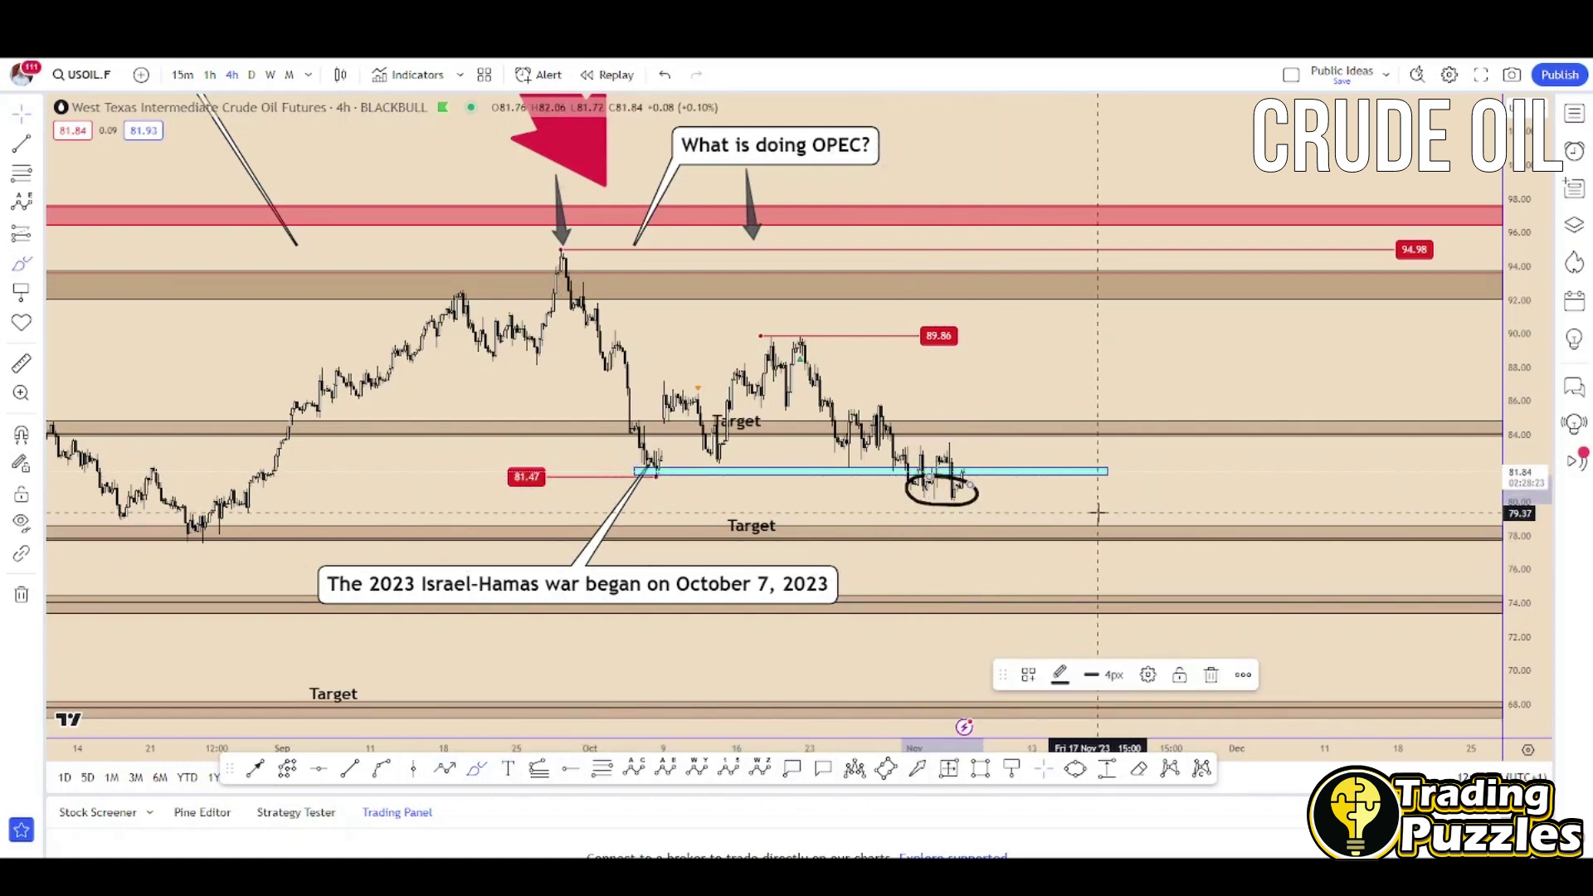
key(ctrl+z)
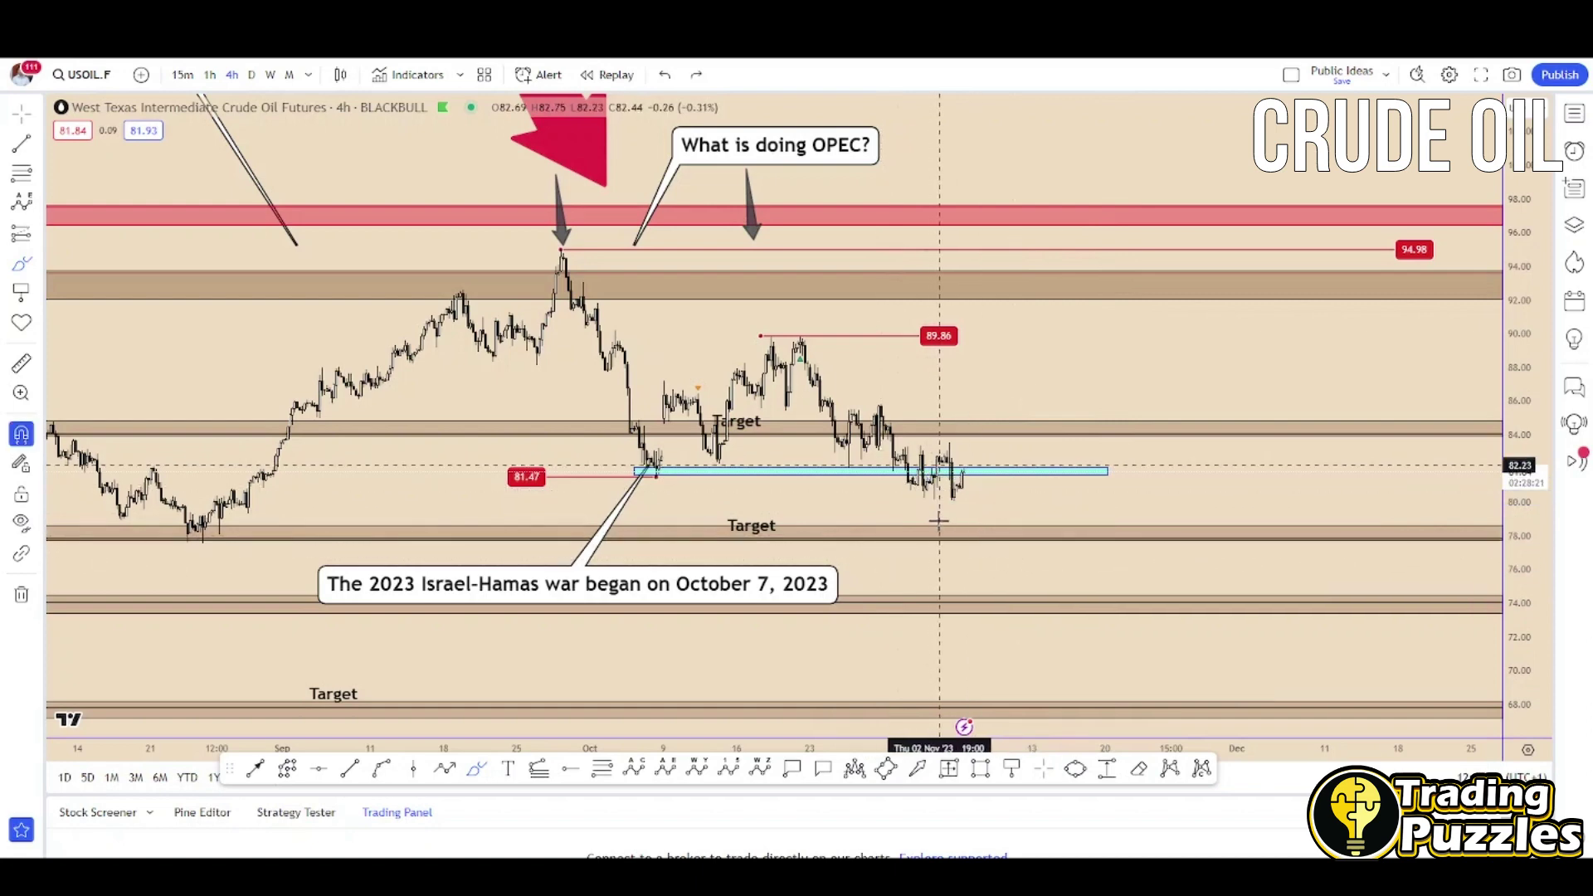
key(ctrl+z)
key(ctrl+z)
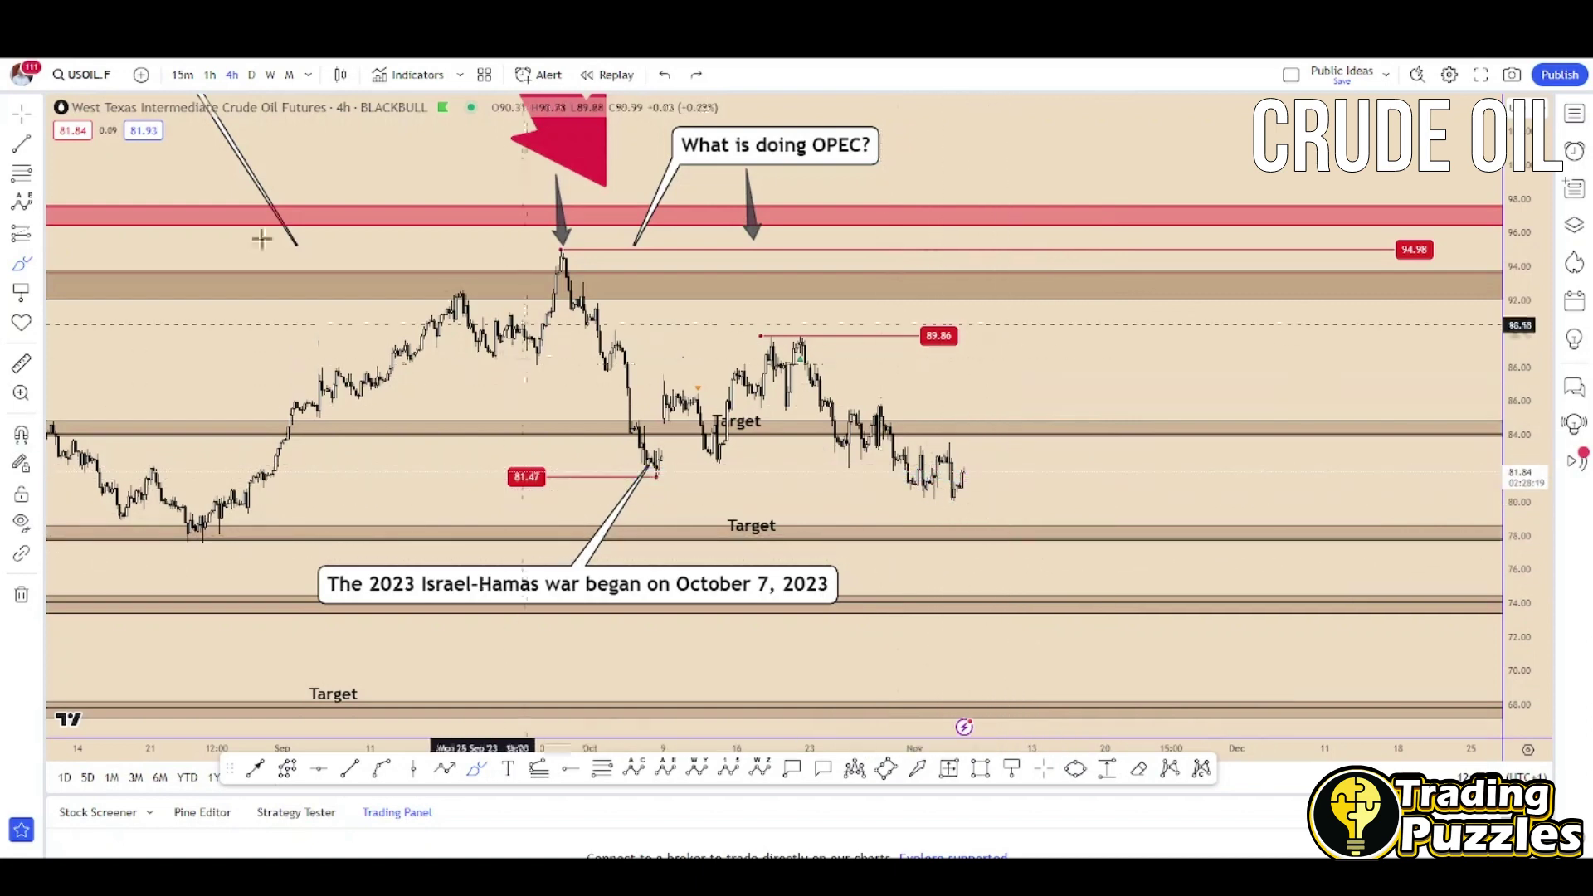
Outline the late October to early November trading range with the brush, and undo the outline
drag(1523, 676, 1541, 610)
scroll(846, 444, up, 3)
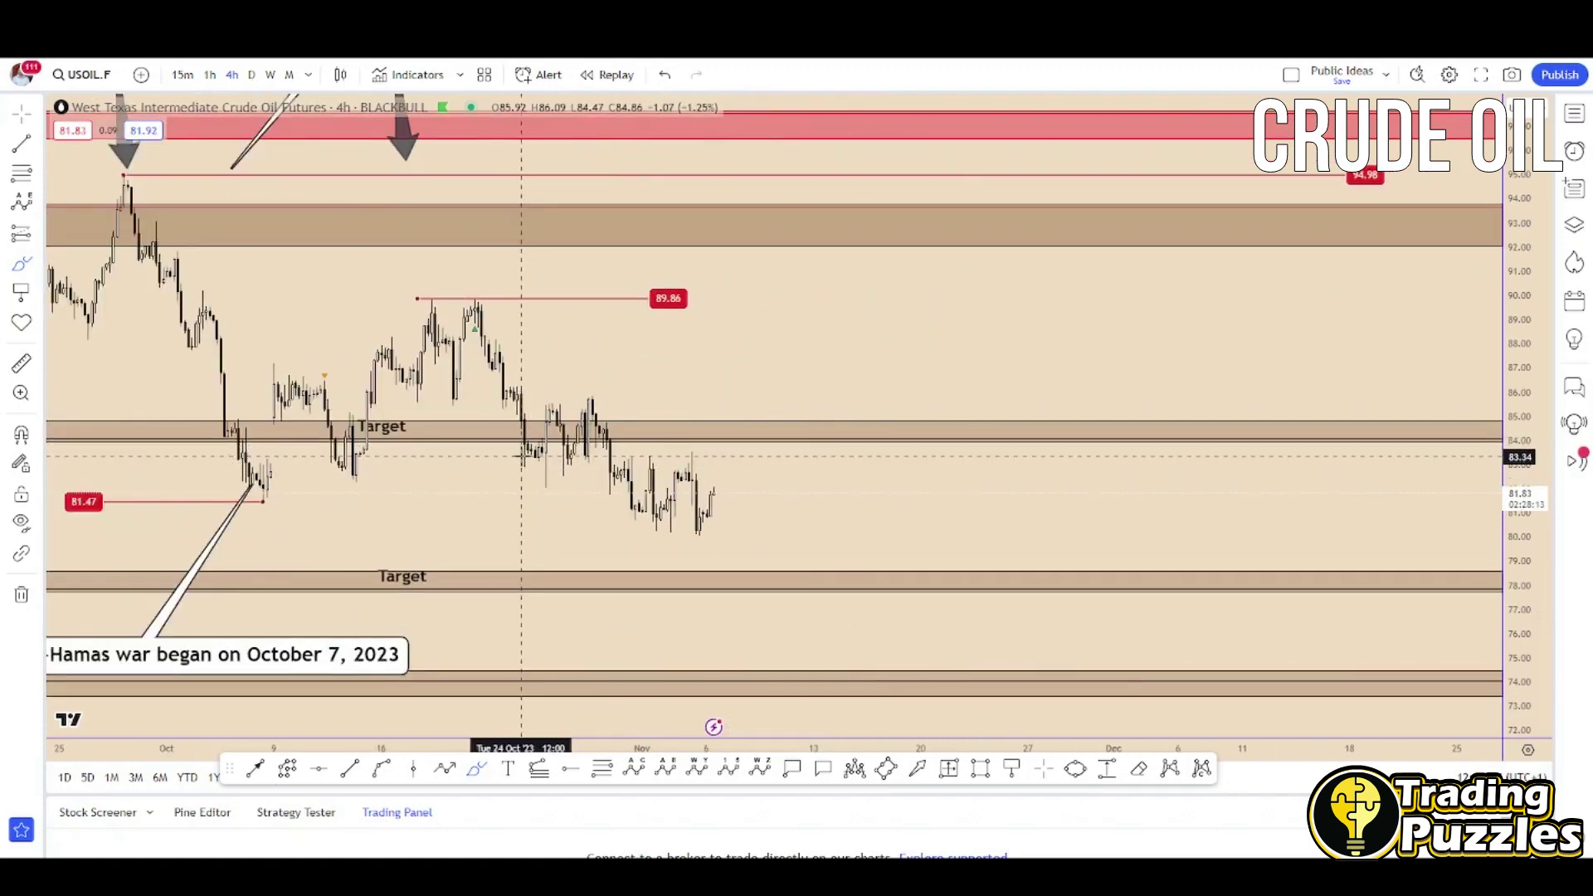
mouse_move(521, 456)
mouse_down()
mouse_move(734, 458)
mouse_move(745, 524)
mouse_move(523, 523)
mouse_move(522, 455)
mouse_up()
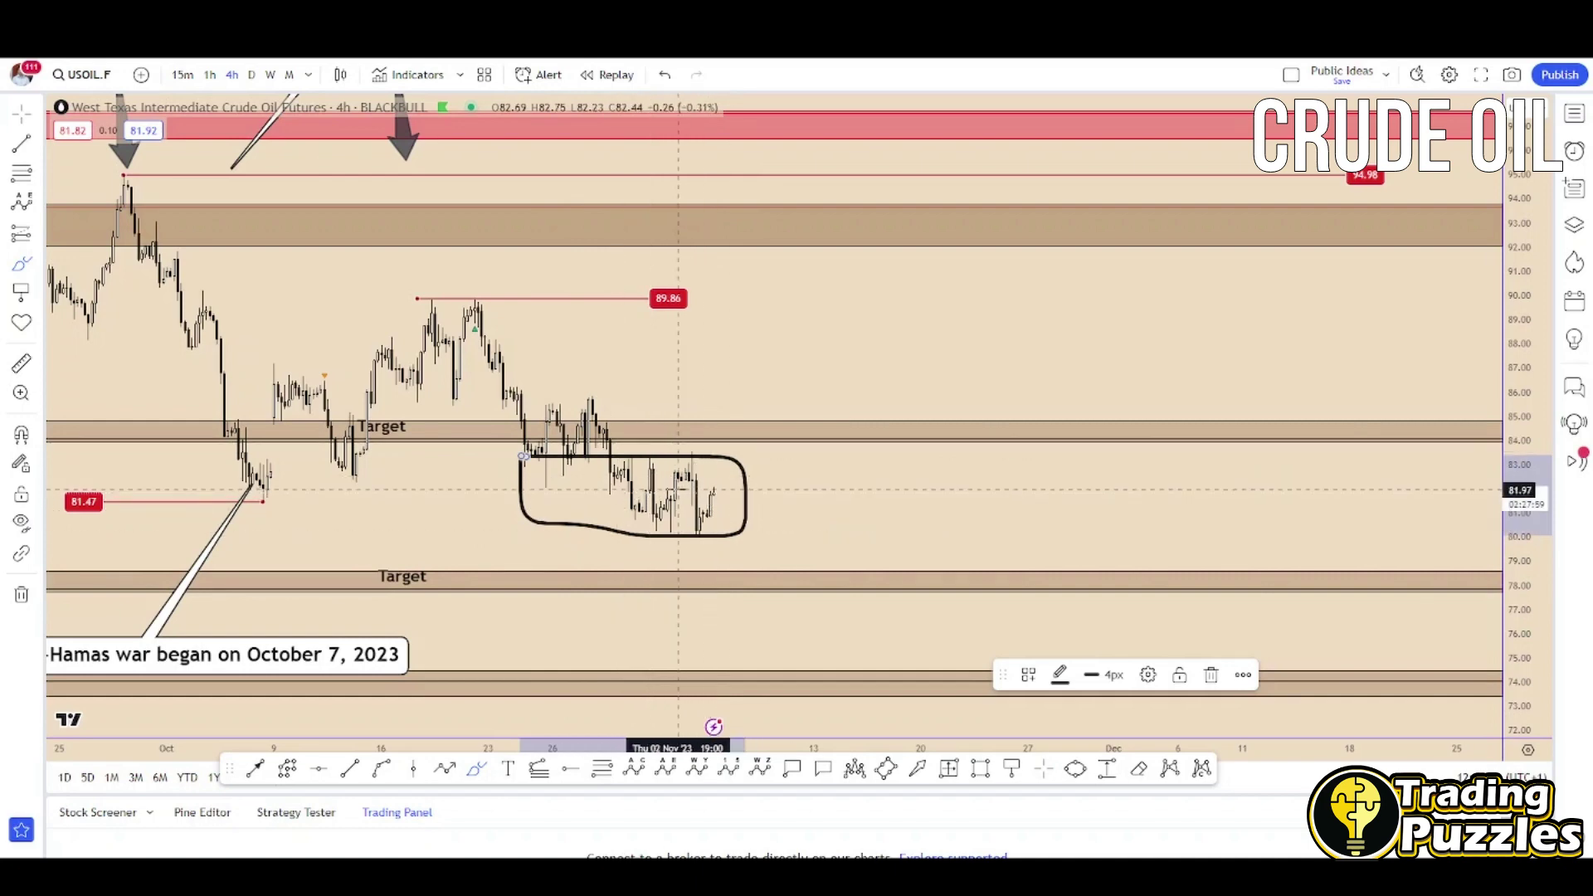
key(ctrl+z)
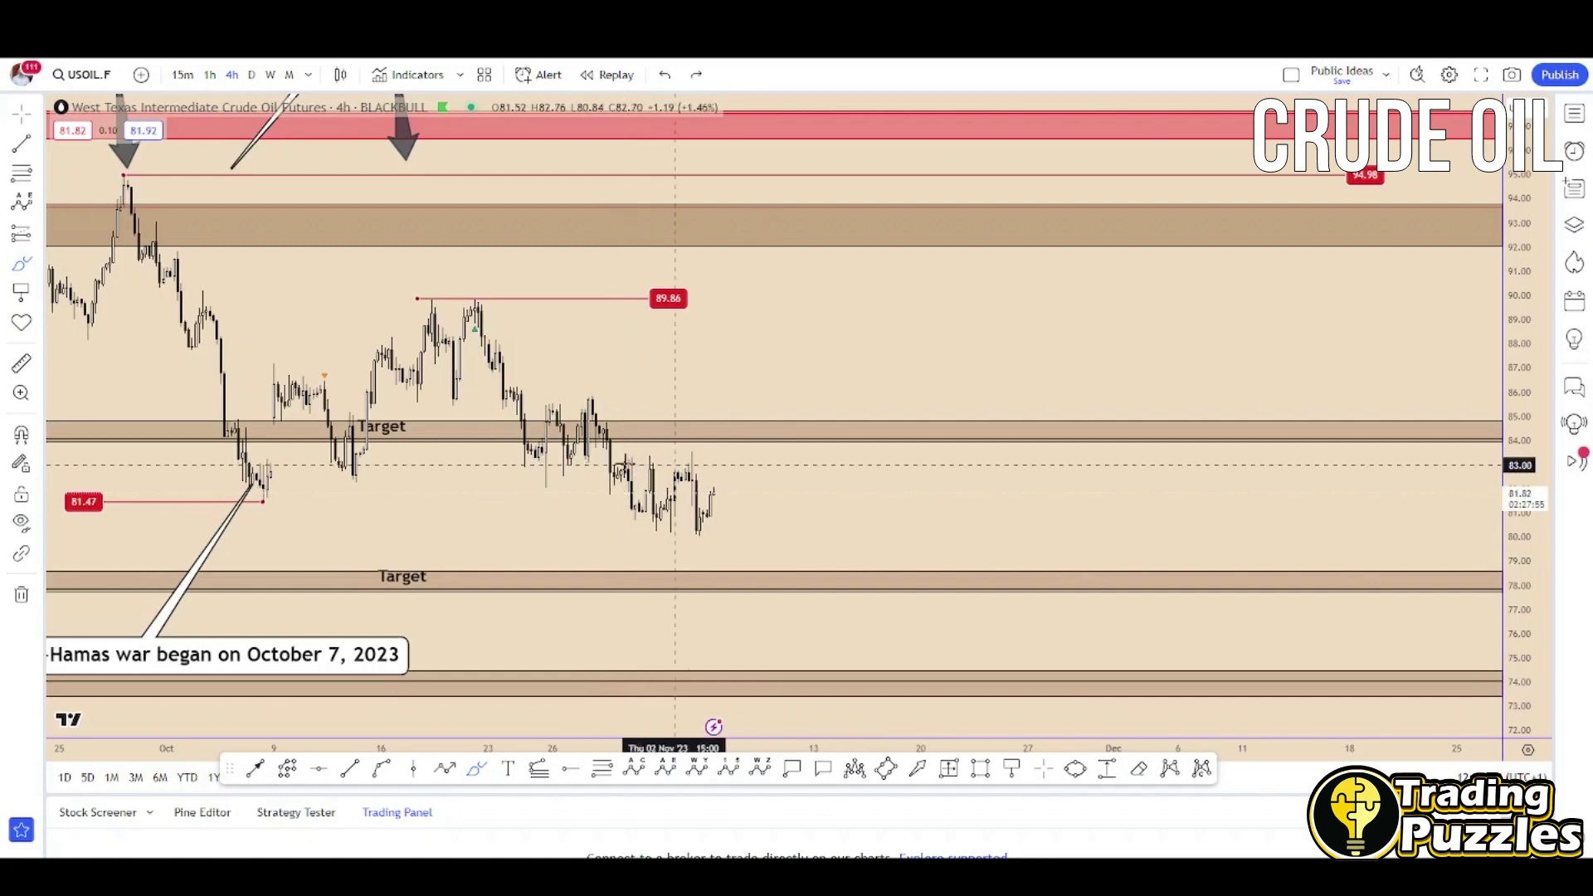
Mark the recent consolidation range with horizontal price notes at 83.41 and 80.11
click(1014, 770)
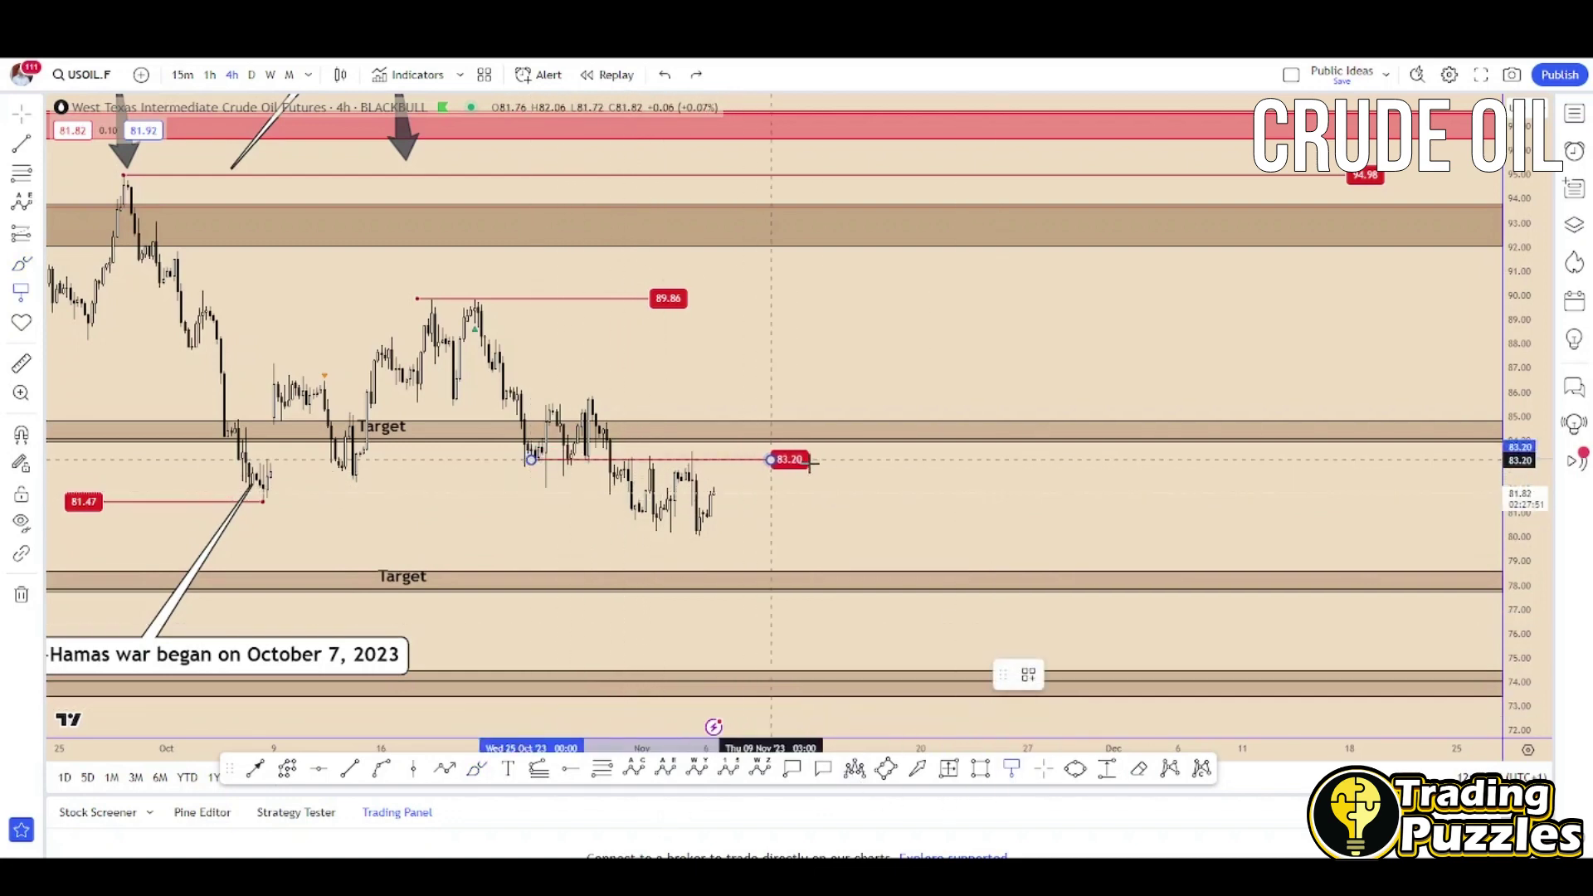
click(836, 459)
drag(805, 471, 907, 546)
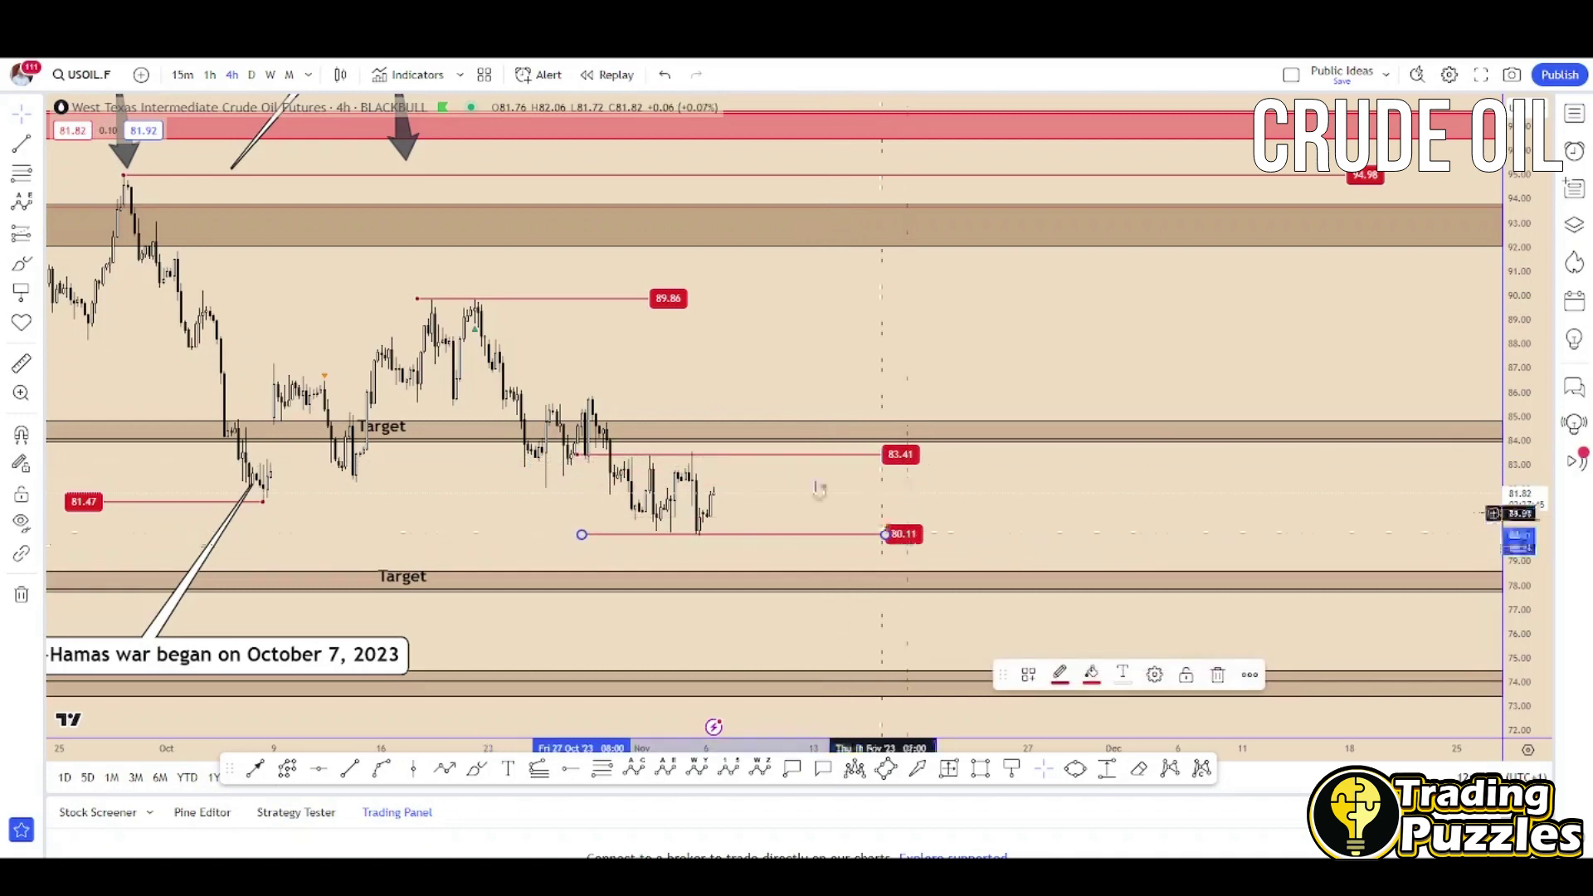
Switch the chart to the 1-hour timeframe for a closer view of the early November consolidation range
click(210, 75)
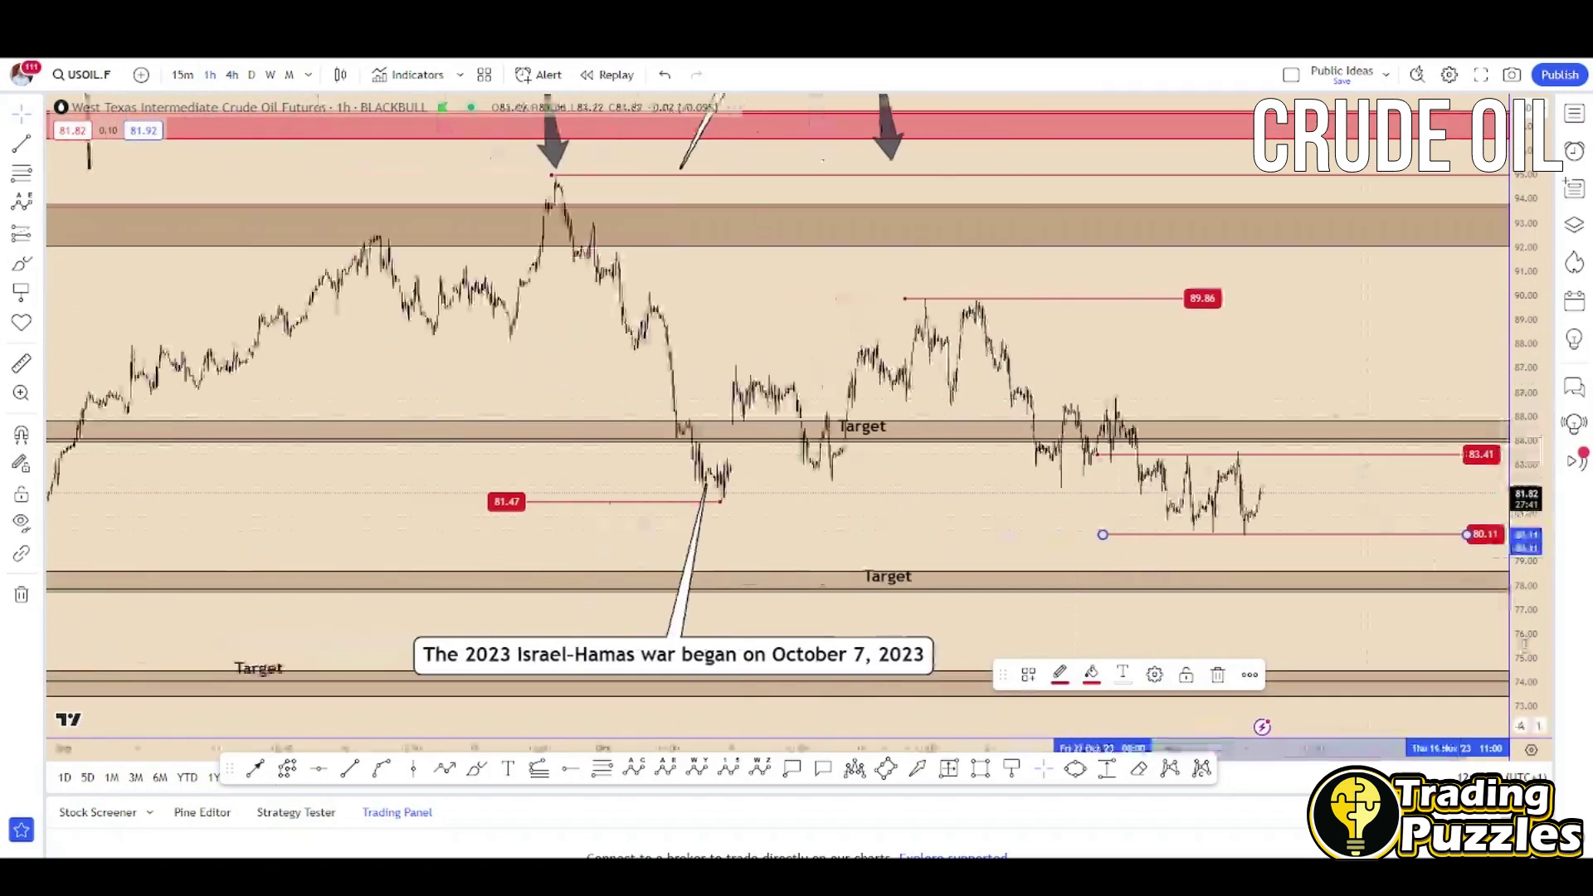
drag(1427, 505, 954, 357)
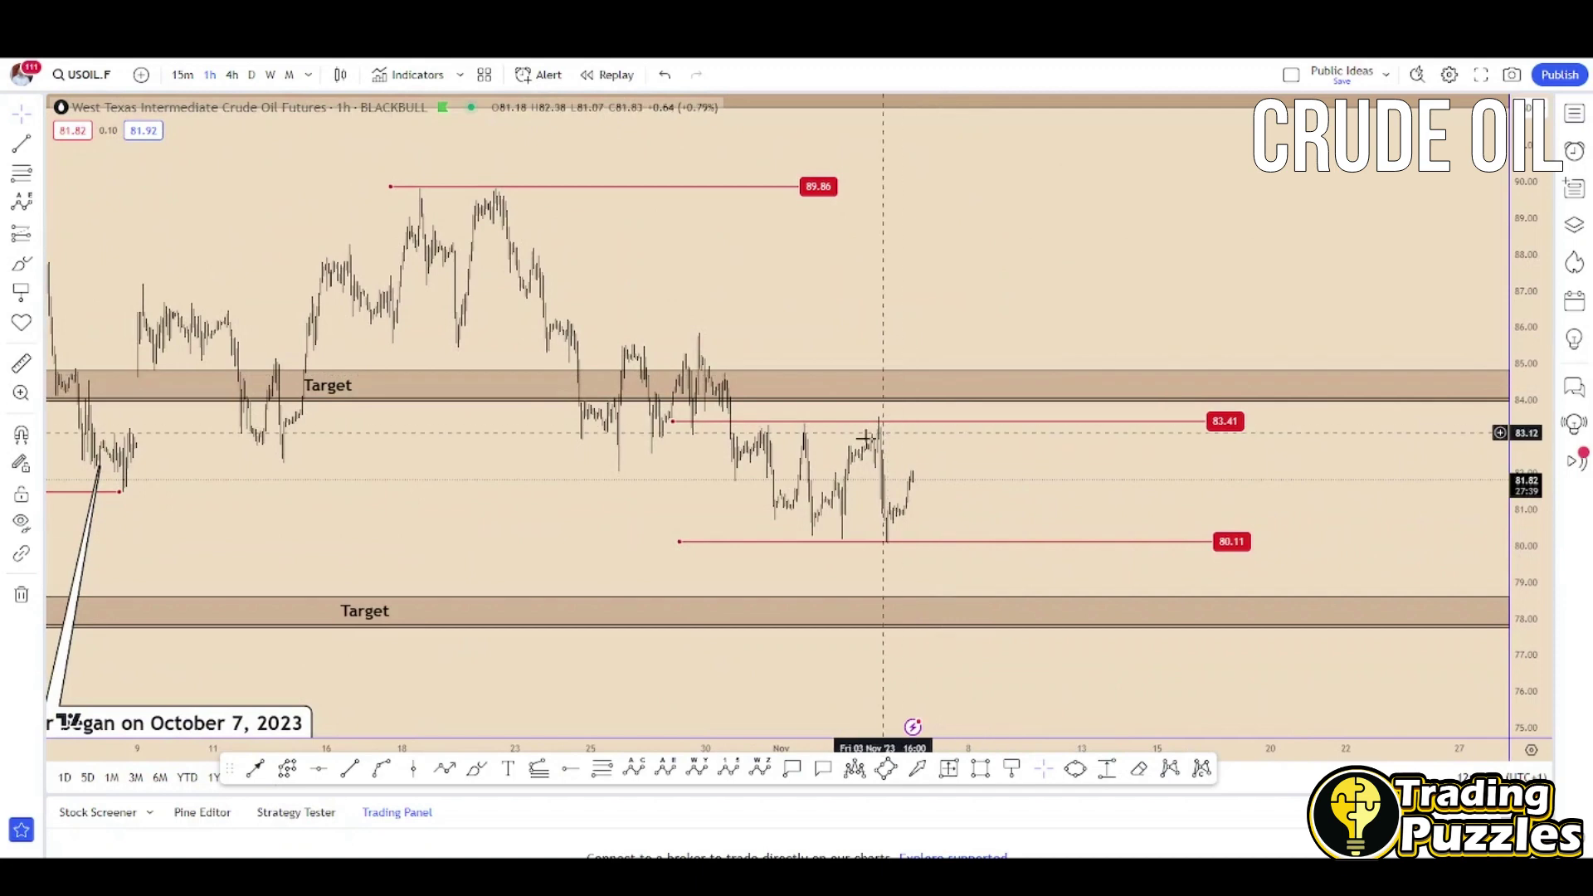
scroll(864, 437, up, 4)
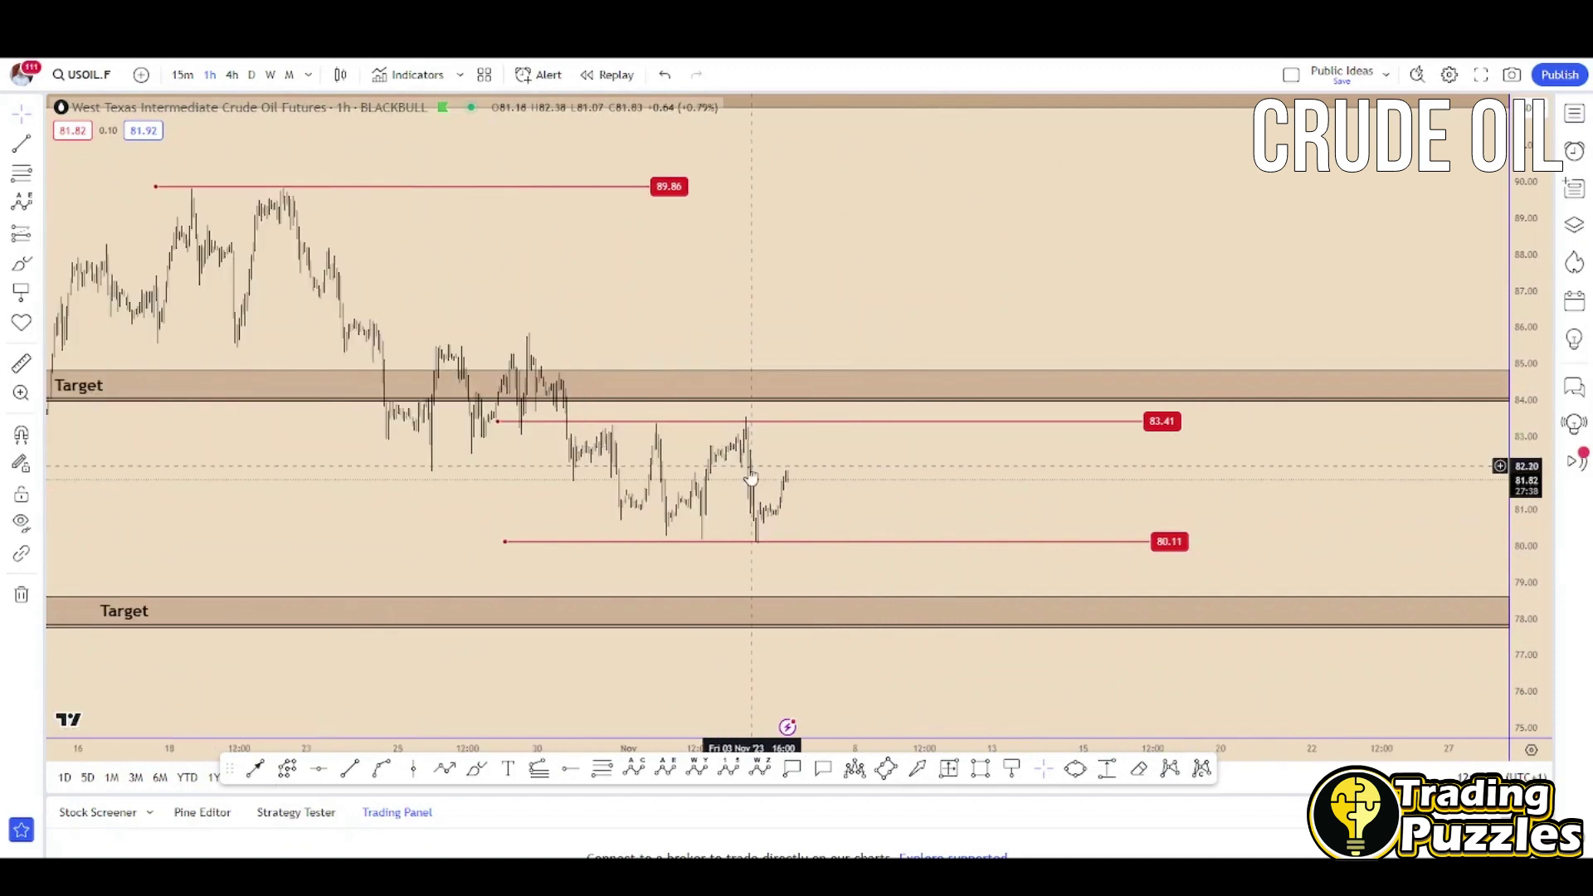
Mark the three swing highs at the 83.41 line and the three swing lows at the 80.11 line with arrows
click(917, 769)
mouse_move(402, 353)
mouse_down()
mouse_move(406, 397)
mouse_move(456, 420)
mouse_move(589, 412)
mouse_up()
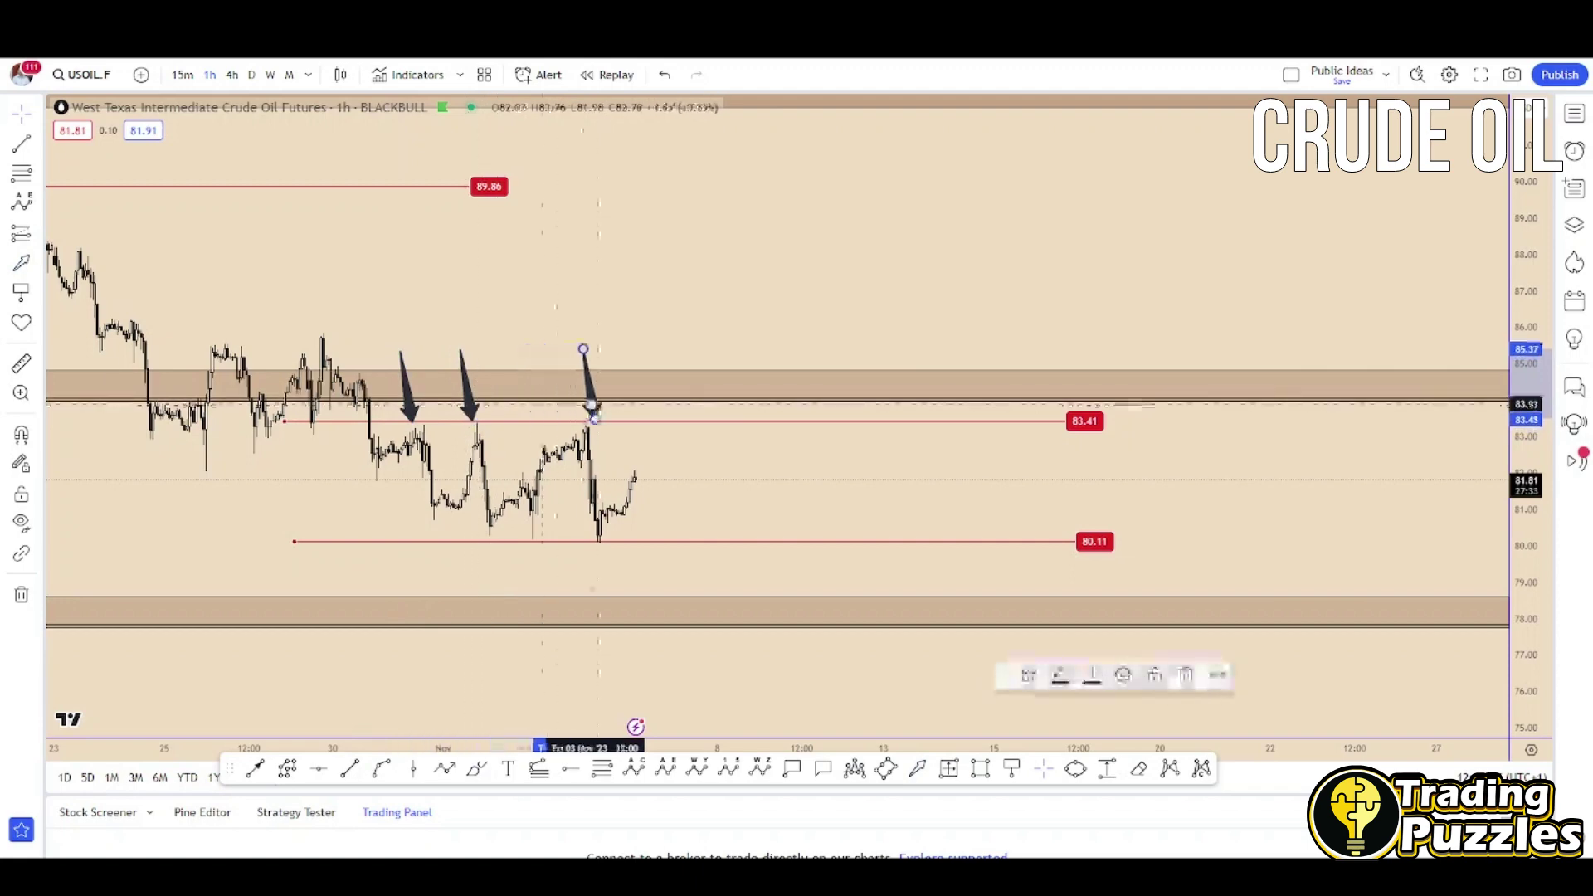
click(918, 770)
drag(474, 574, 594, 579)
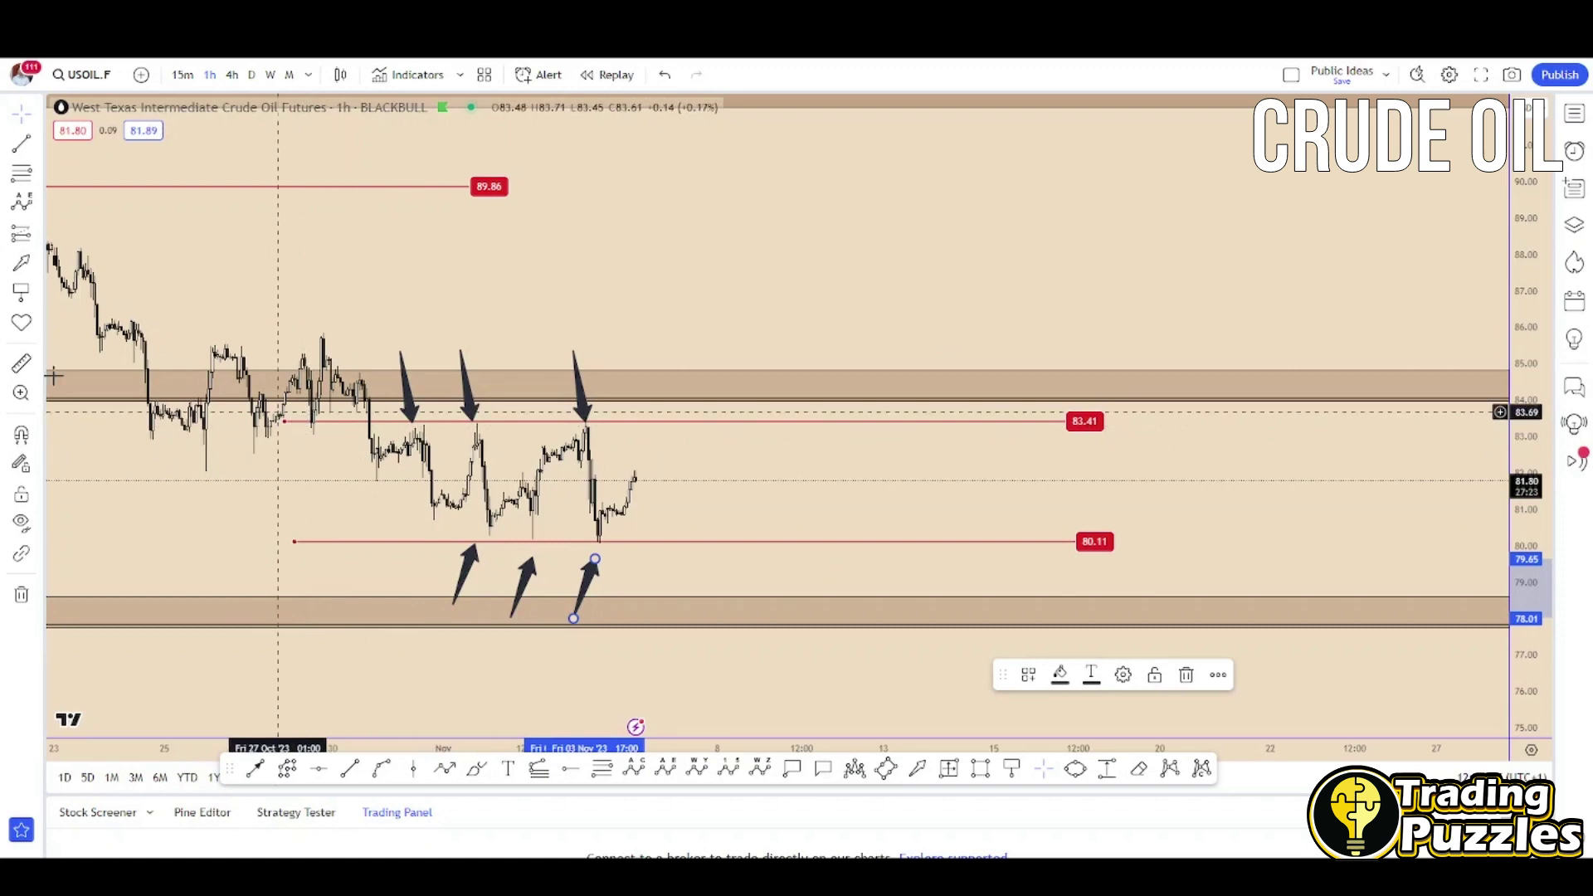
Measure the consolidation range between the 83.41 and 80.11 levels, from 30 October to 6 November
click(20, 364)
click(350, 422)
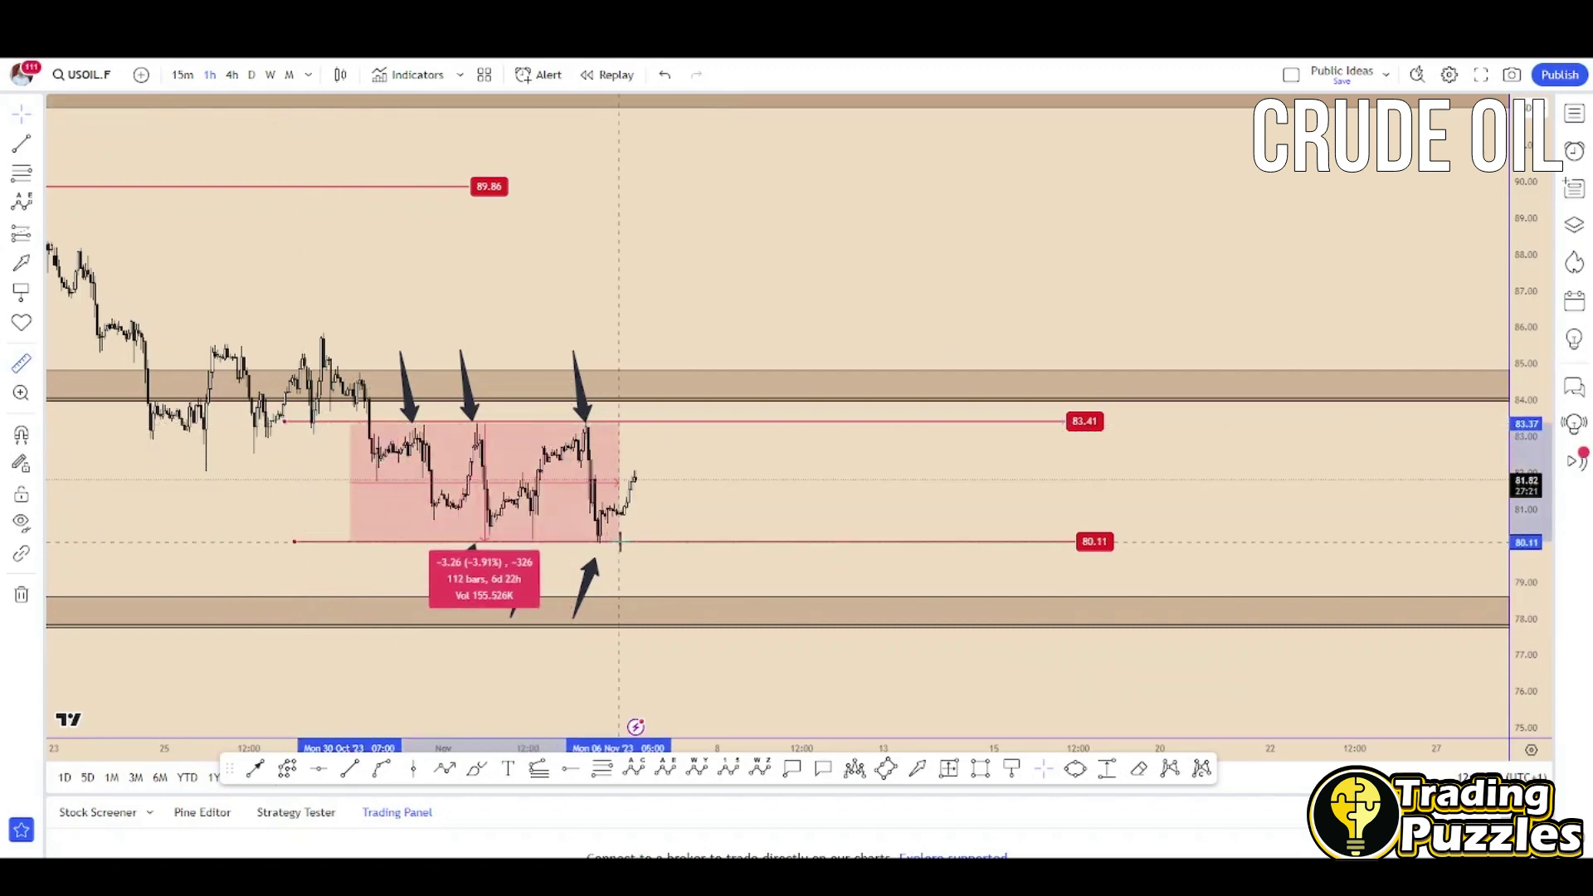
click(521, 349)
Delete all the arrow markers around the consolidation range together with the 83.41 and 80.11 price notes
click(461, 356)
key(Delete)
click(399, 357)
key(Delete)
click(579, 369)
key(Delete)
key(Delete)
click(528, 581)
key(Delete)
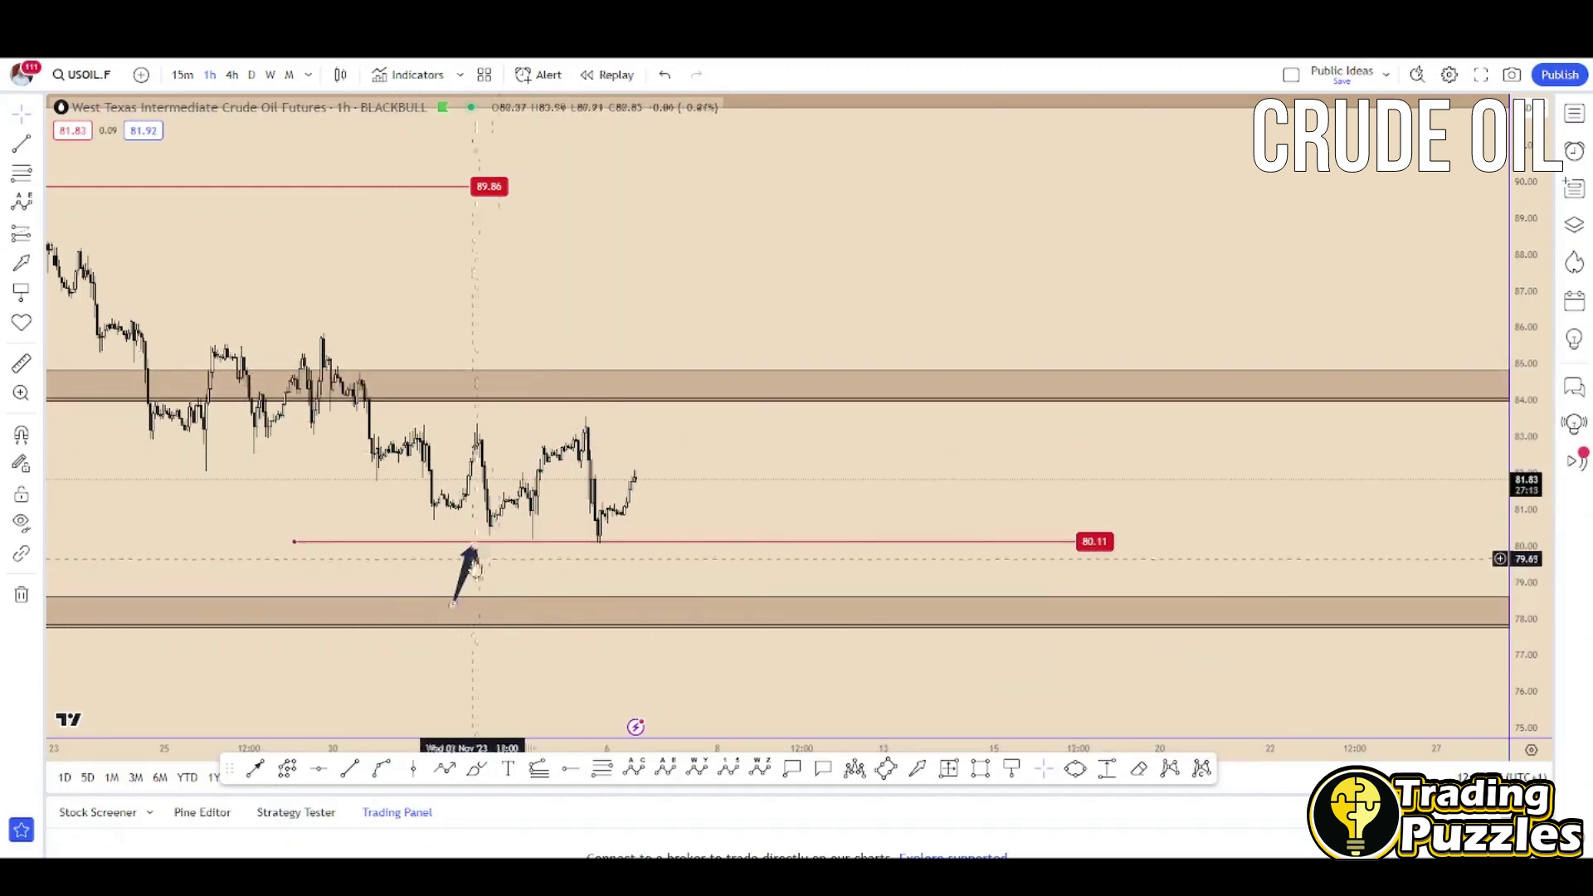
click(471, 564)
key(Delete)
click(1106, 541)
key(Delete)
Draw a rising trendline over the recent swing highs from about 83.16 to 83.87 and a falling one under the swing lows
drag(307, 709, 385, 731)
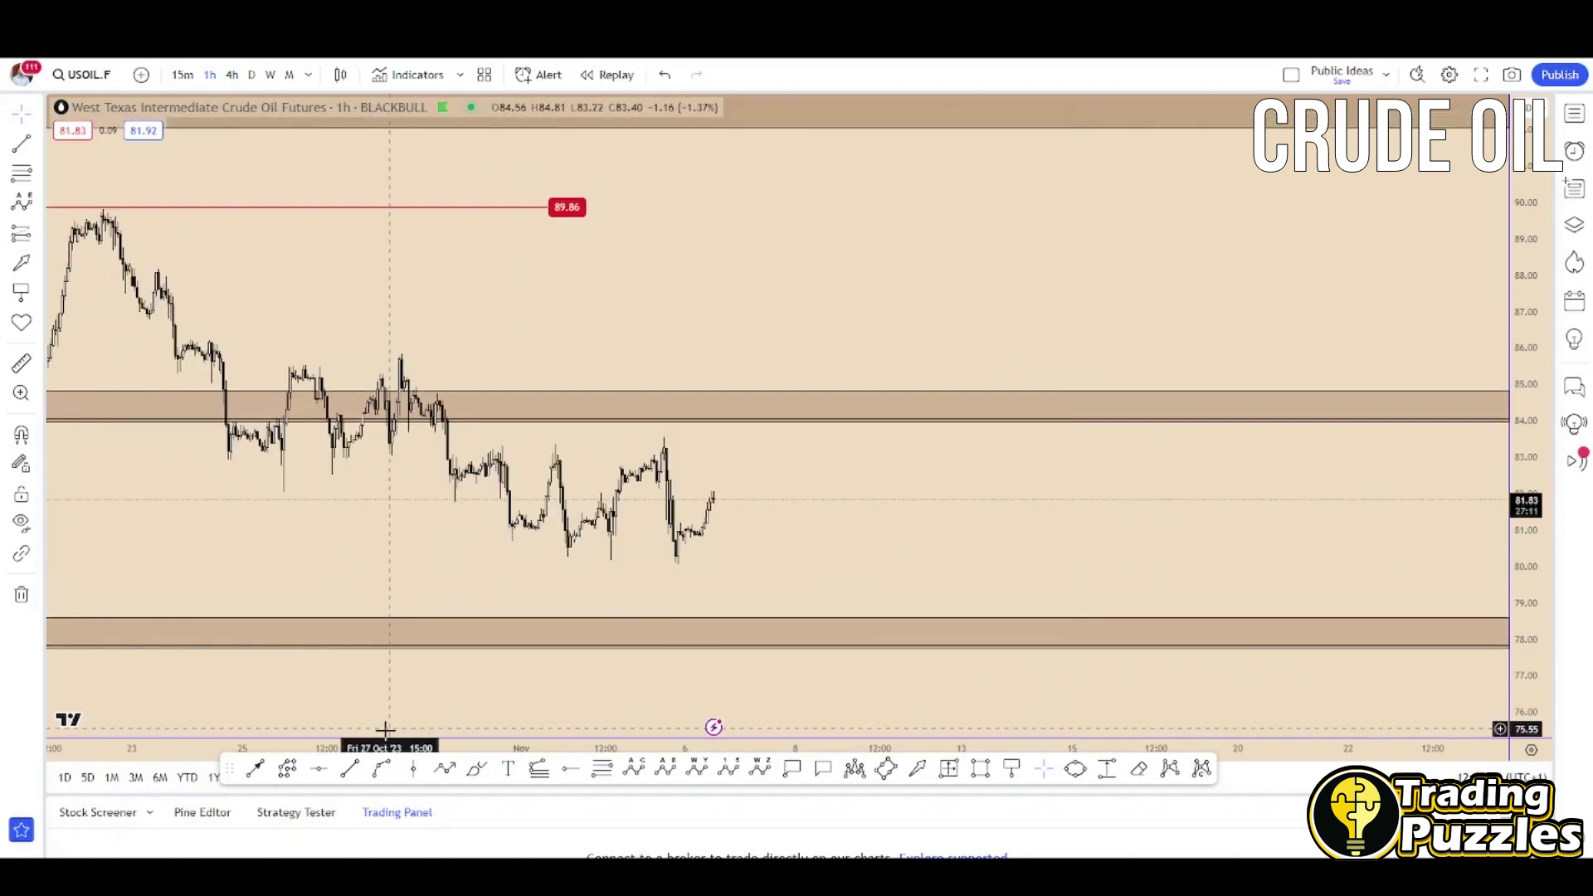
click(466, 452)
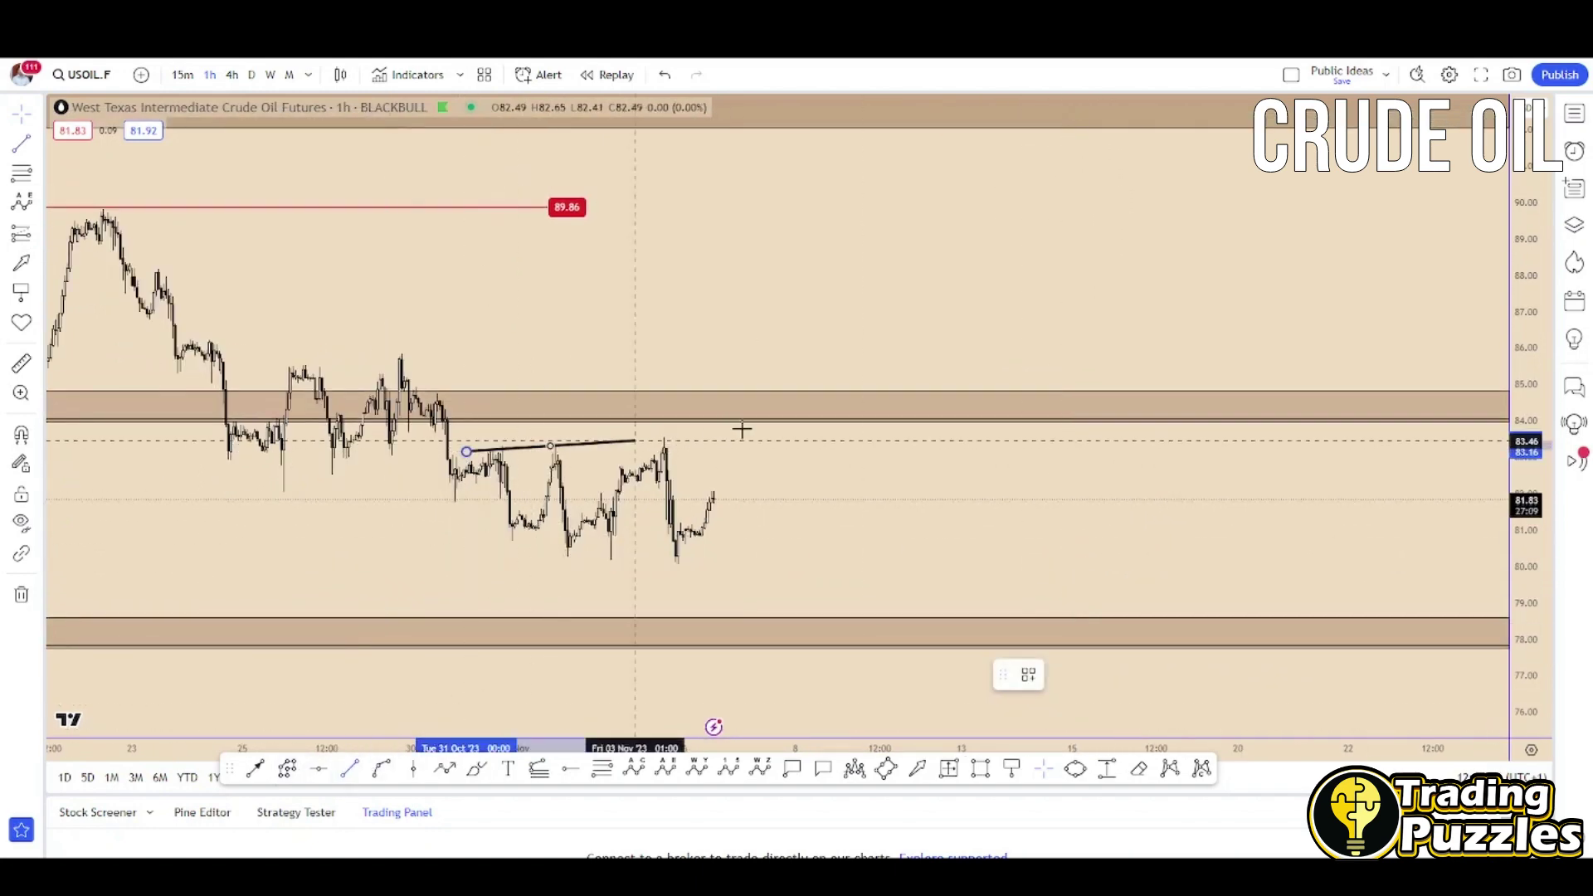
click(820, 426)
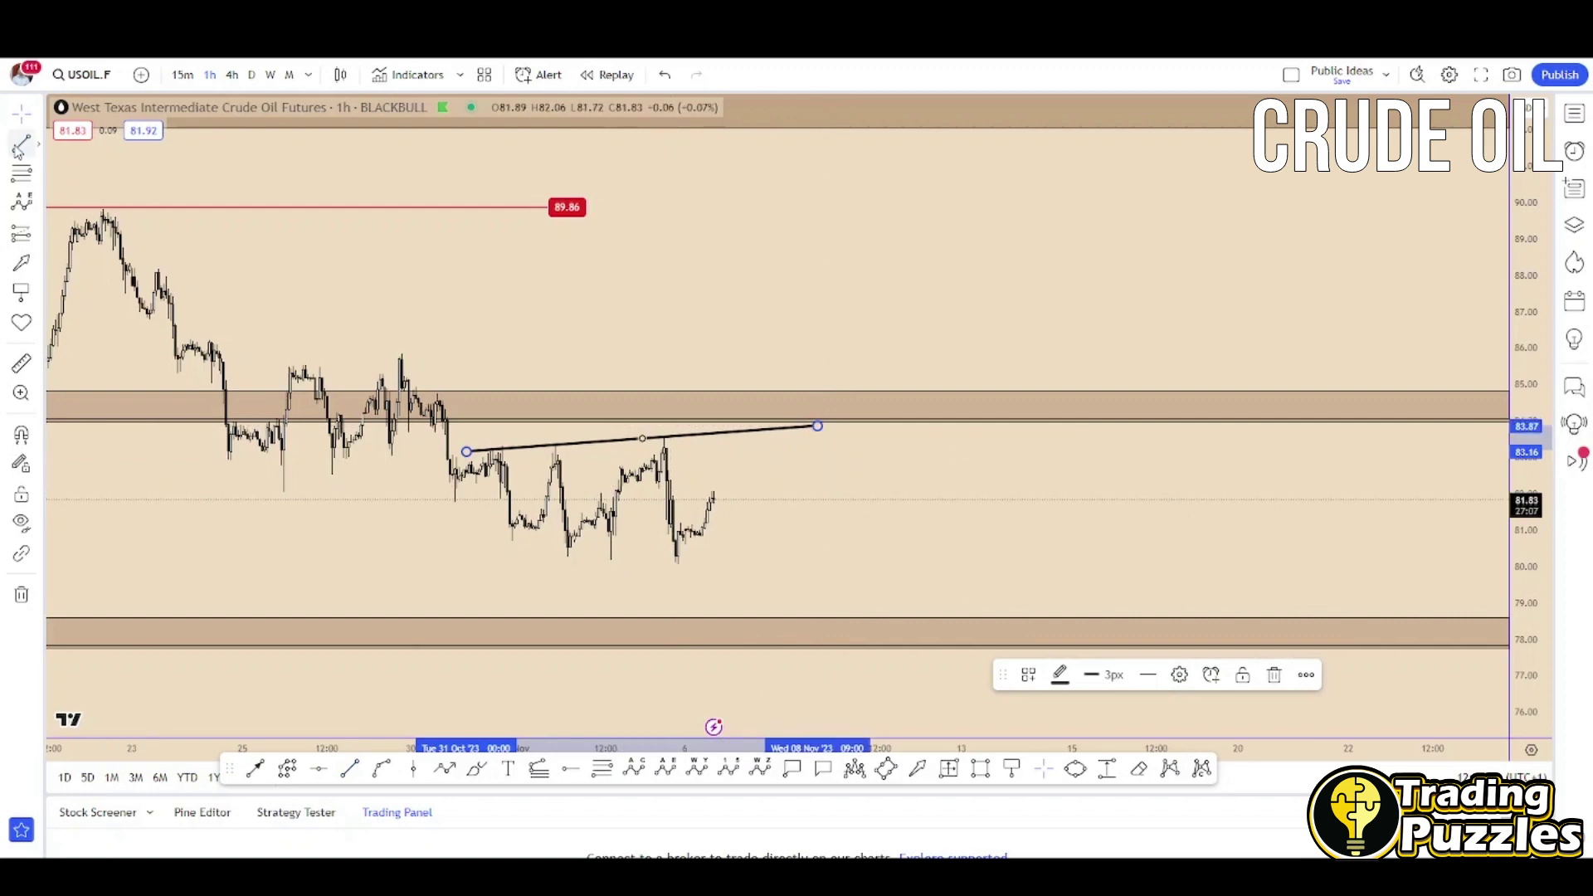
click(605, 570)
click(500, 541)
click(754, 570)
Draw a projected price path from the current price down to the lower trendline at about 79.66
drag(878, 567, 1011, 556)
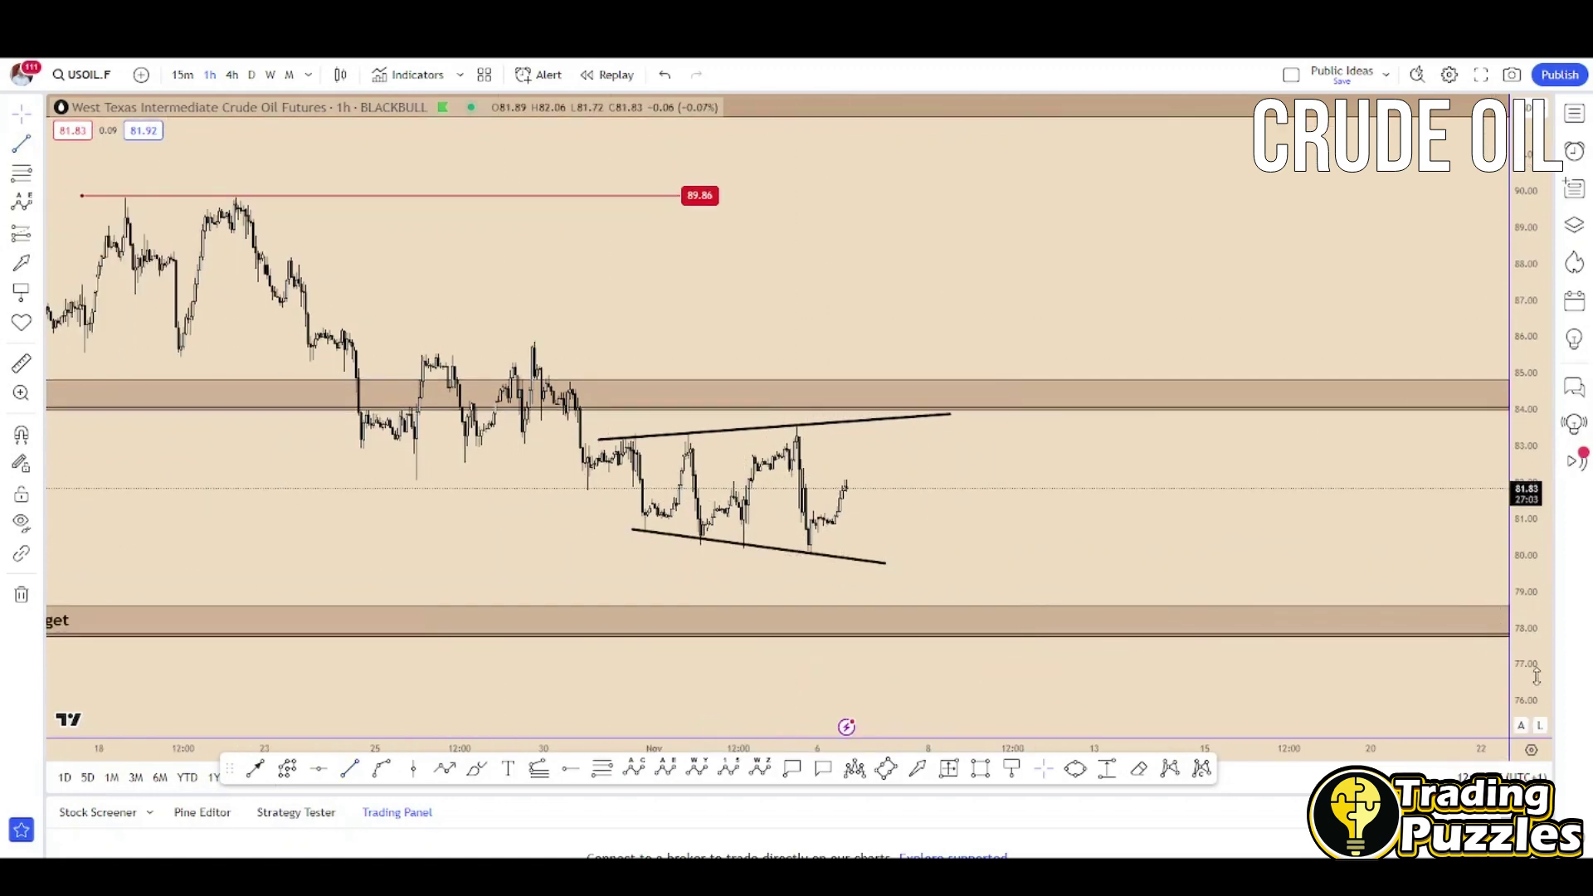
drag(1537, 676, 1531, 639)
scroll(1099, 552, left, 3)
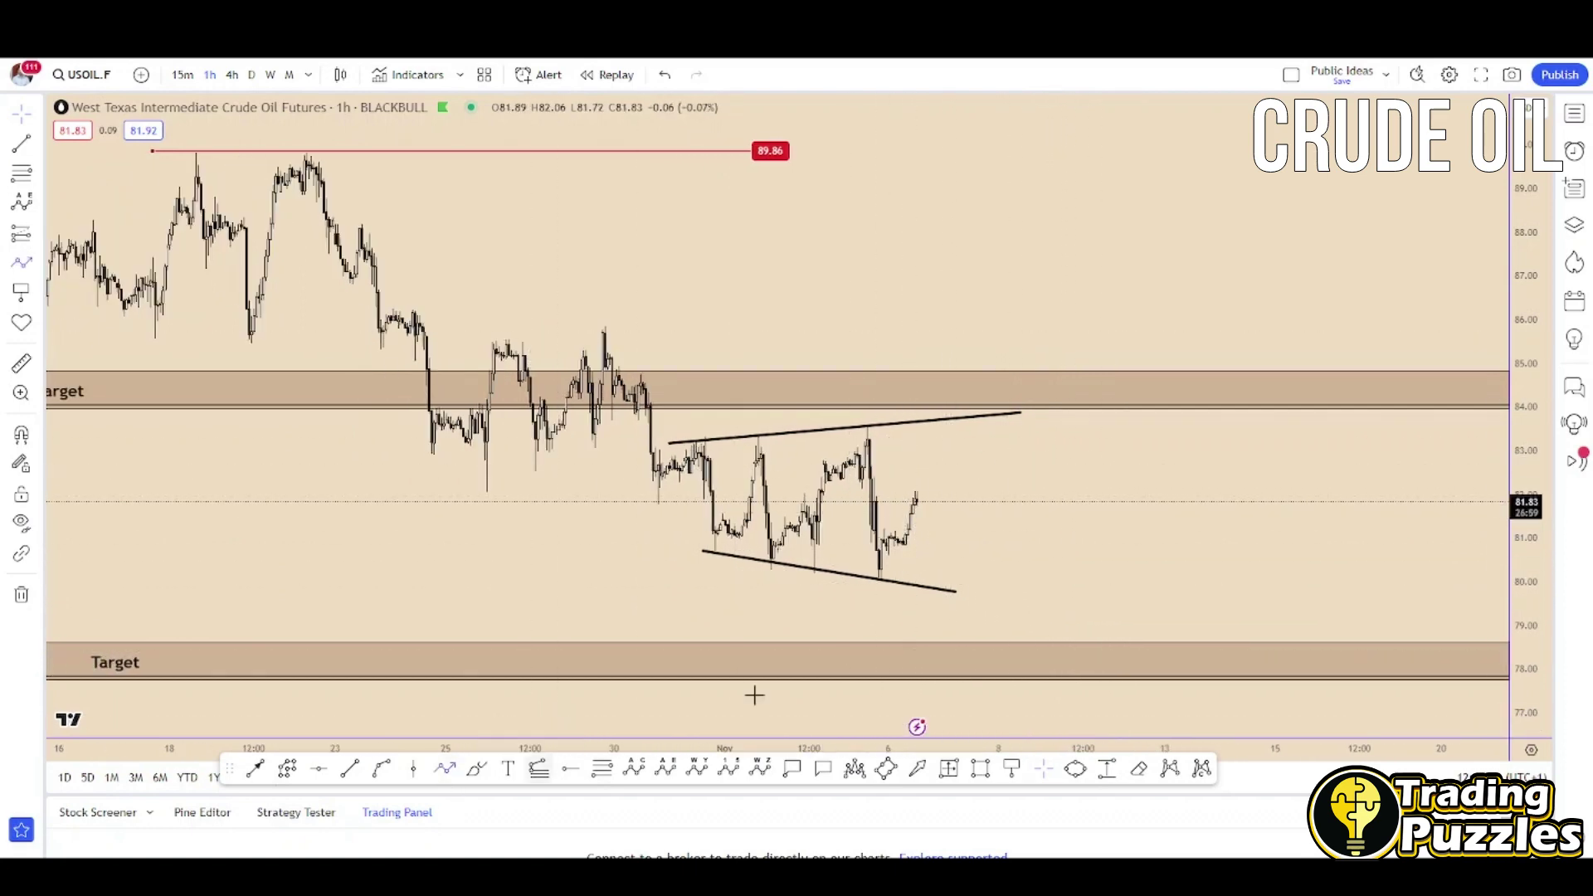
drag(920, 505, 931, 588)
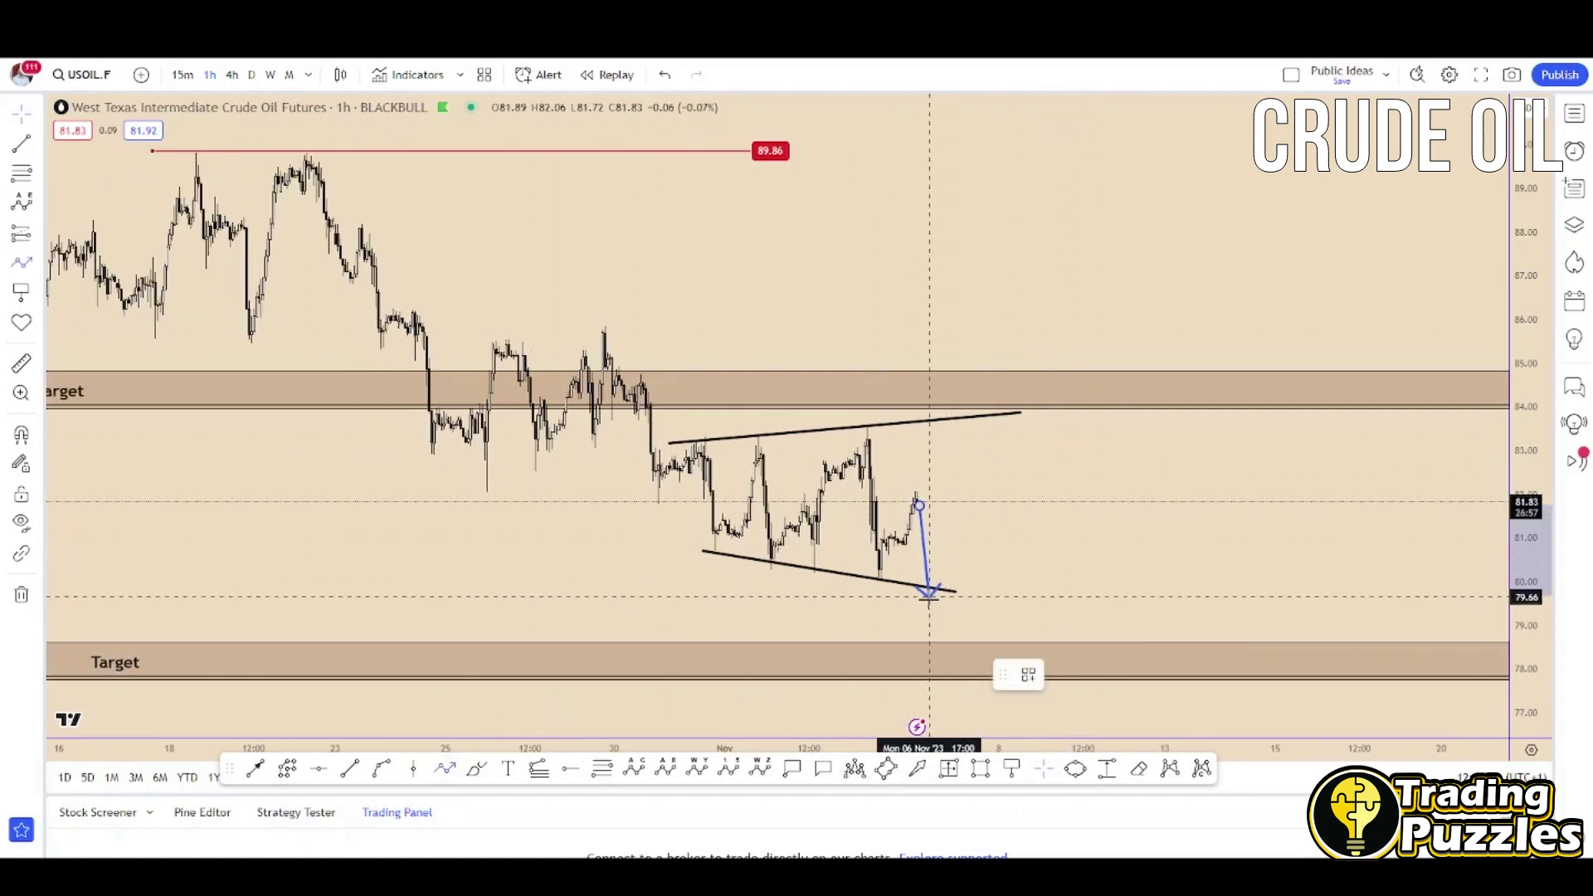
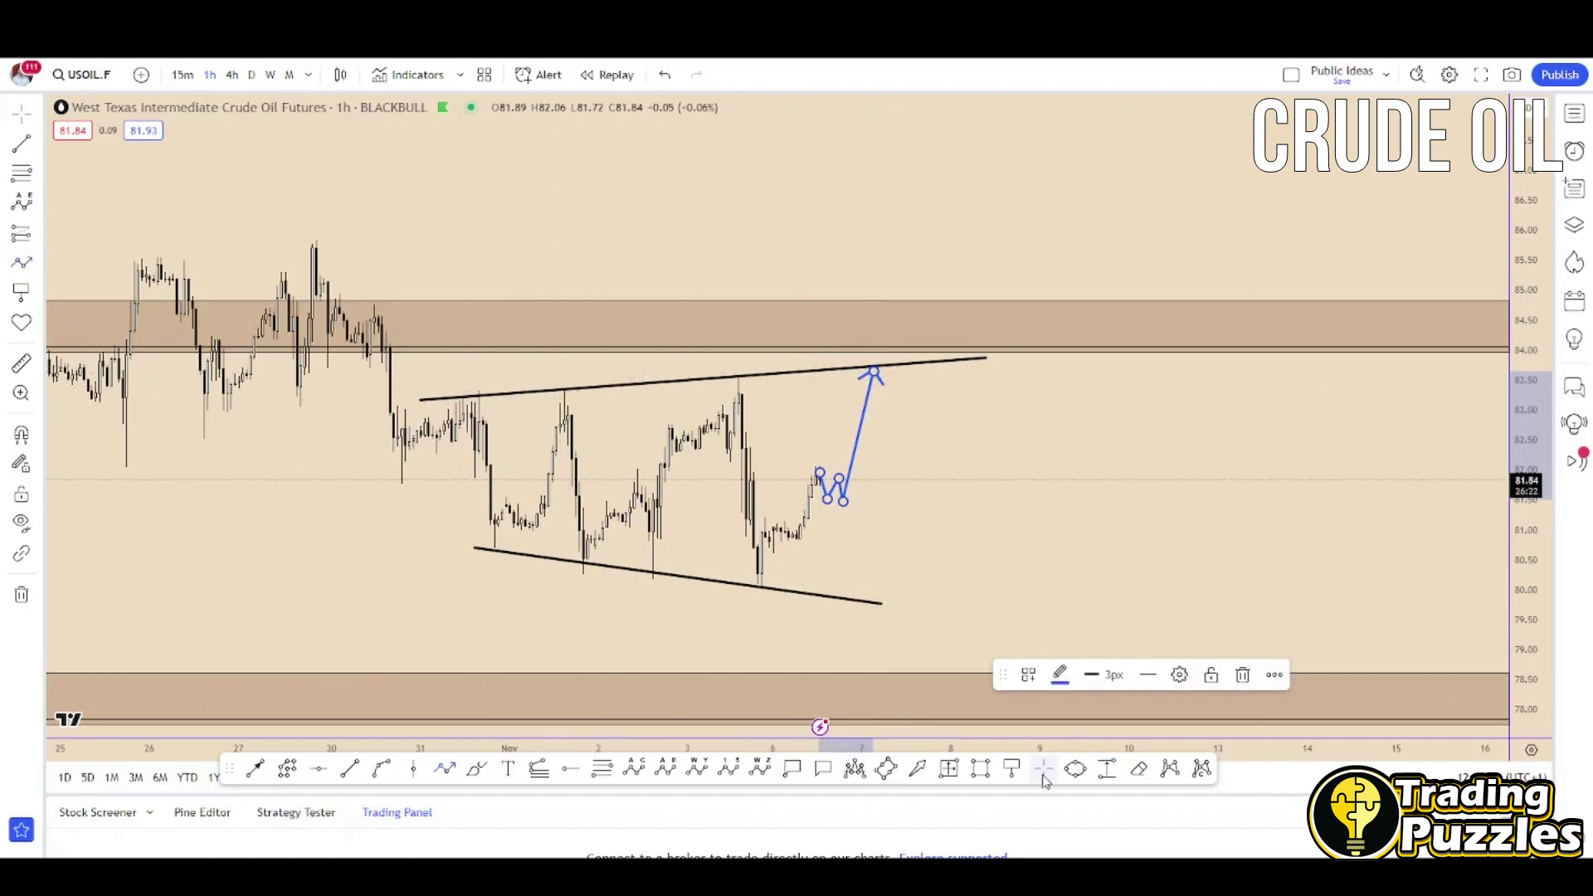
Place price notes on the three swing highs at 83.29, 83.37 and 83.52, and on the projected path's target at 83.66
click(1012, 769)
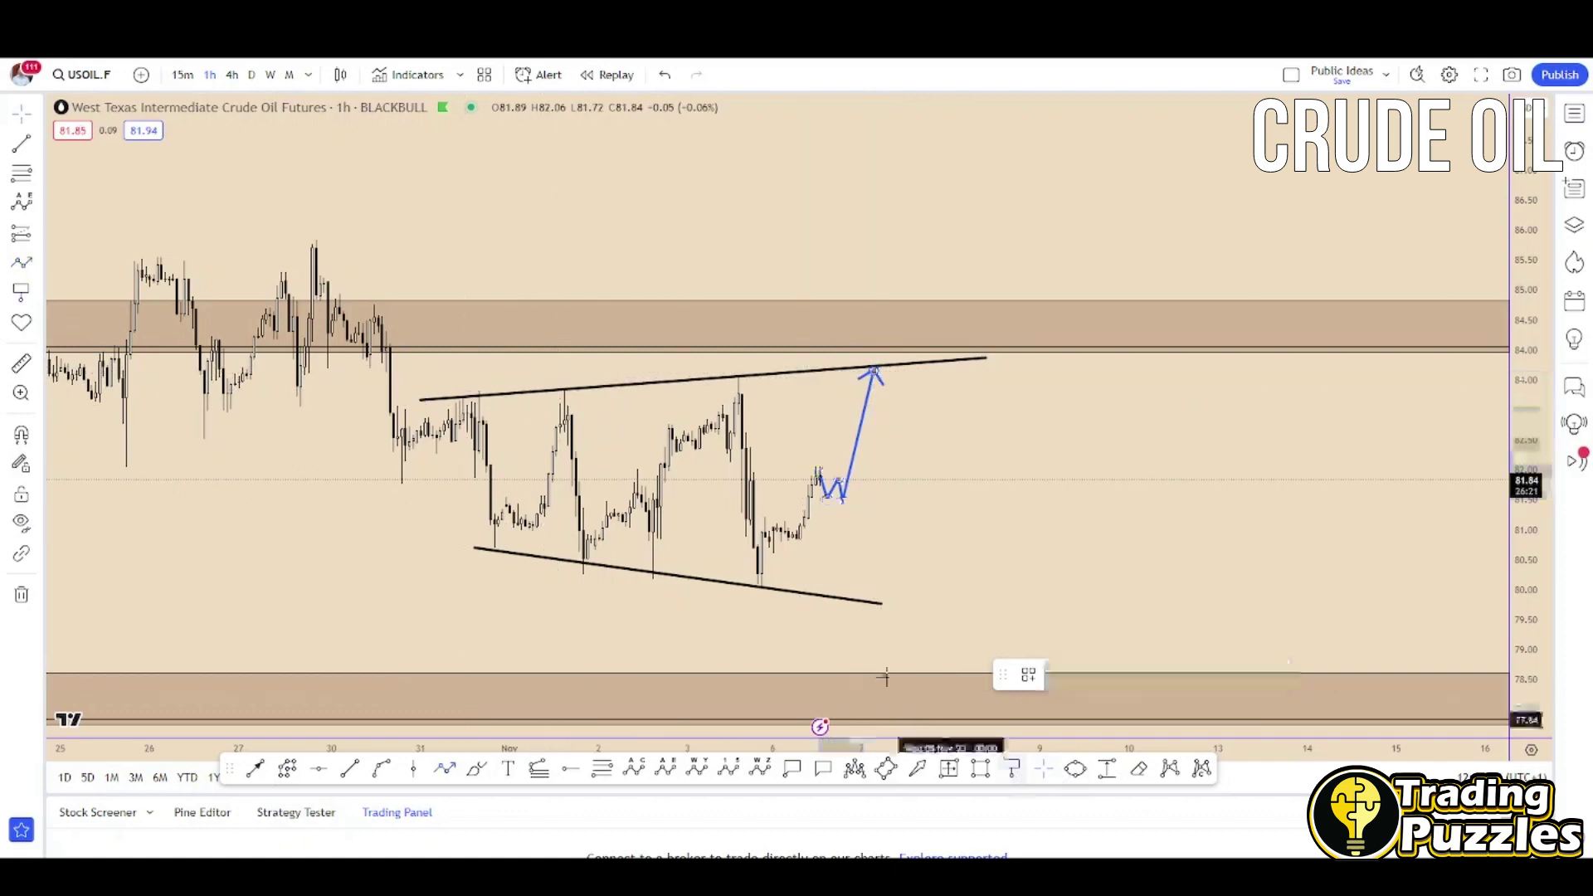
click(479, 391)
click(573, 394)
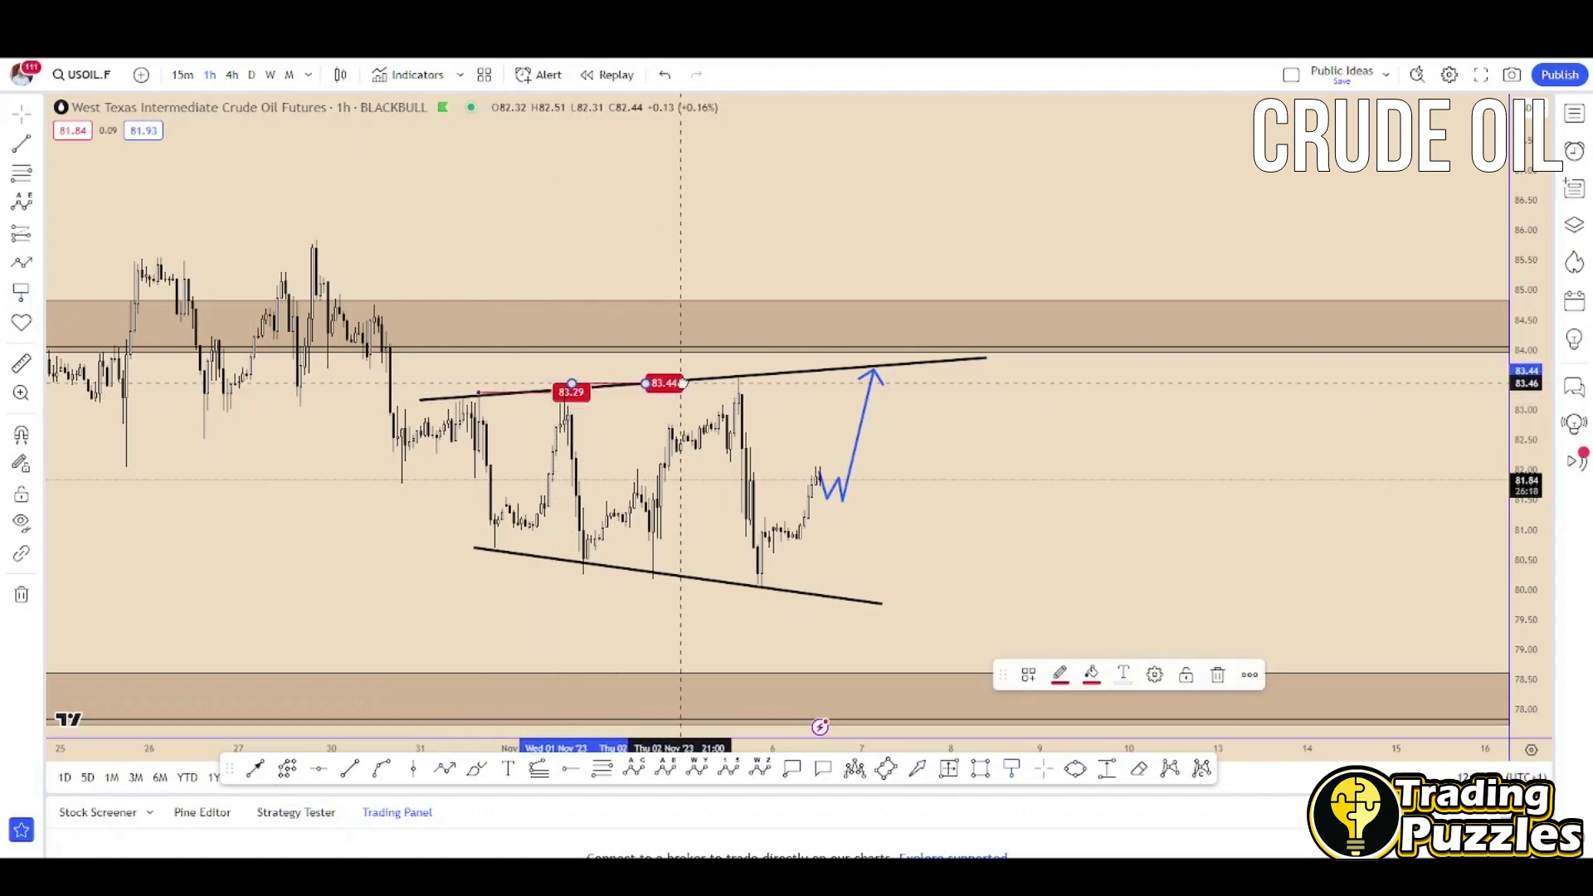
click(676, 387)
drag(576, 407, 384, 392)
click(741, 379)
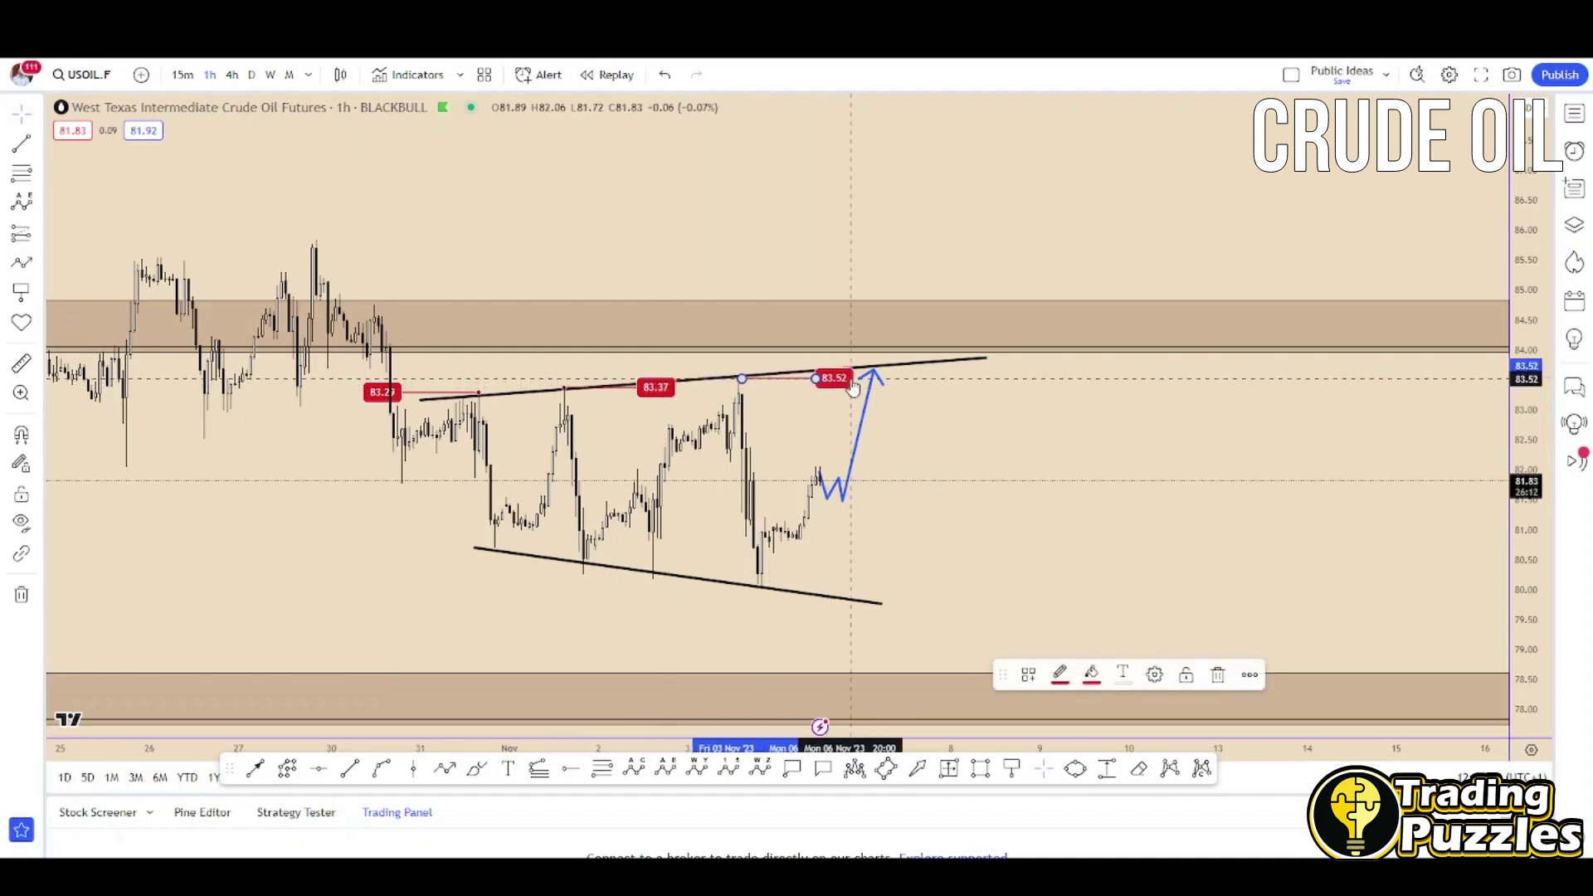
click(961, 381)
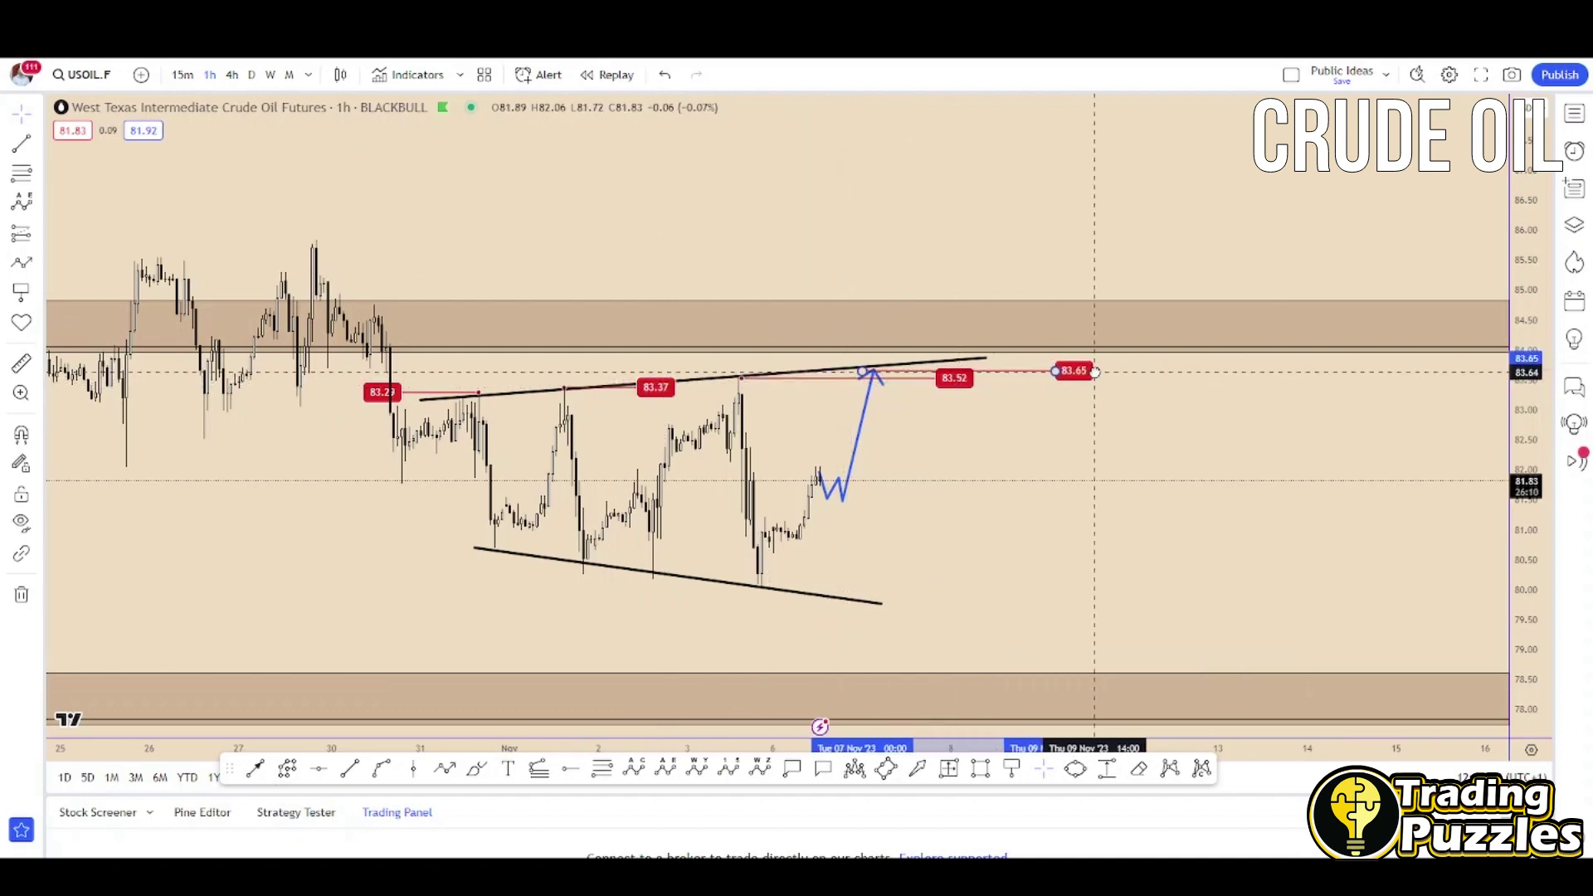
double_click(1109, 376)
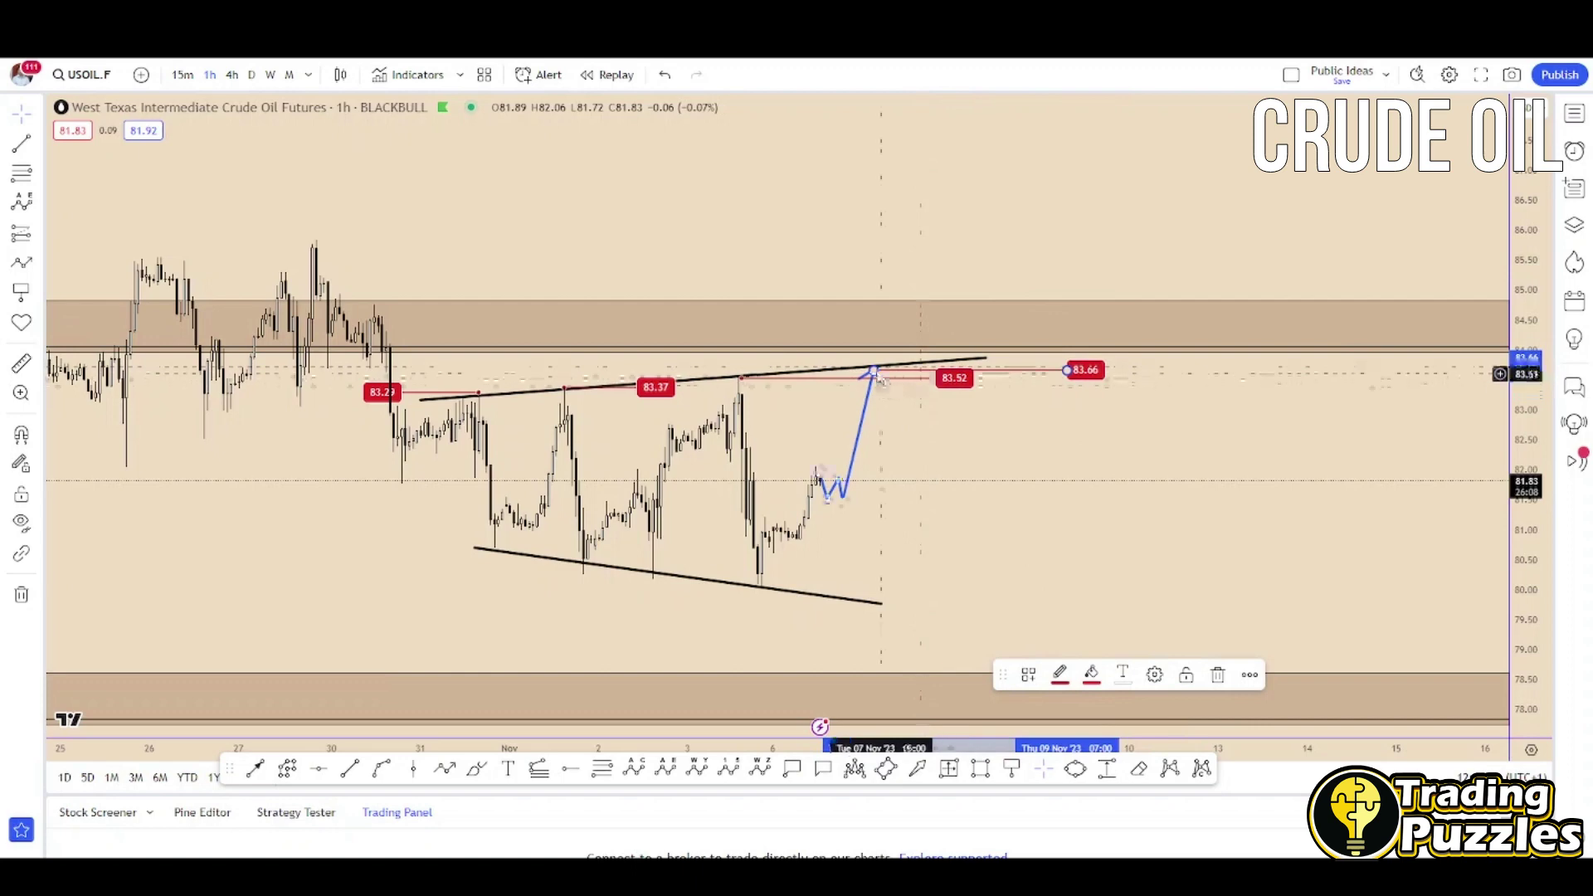
drag(875, 375, 875, 371)
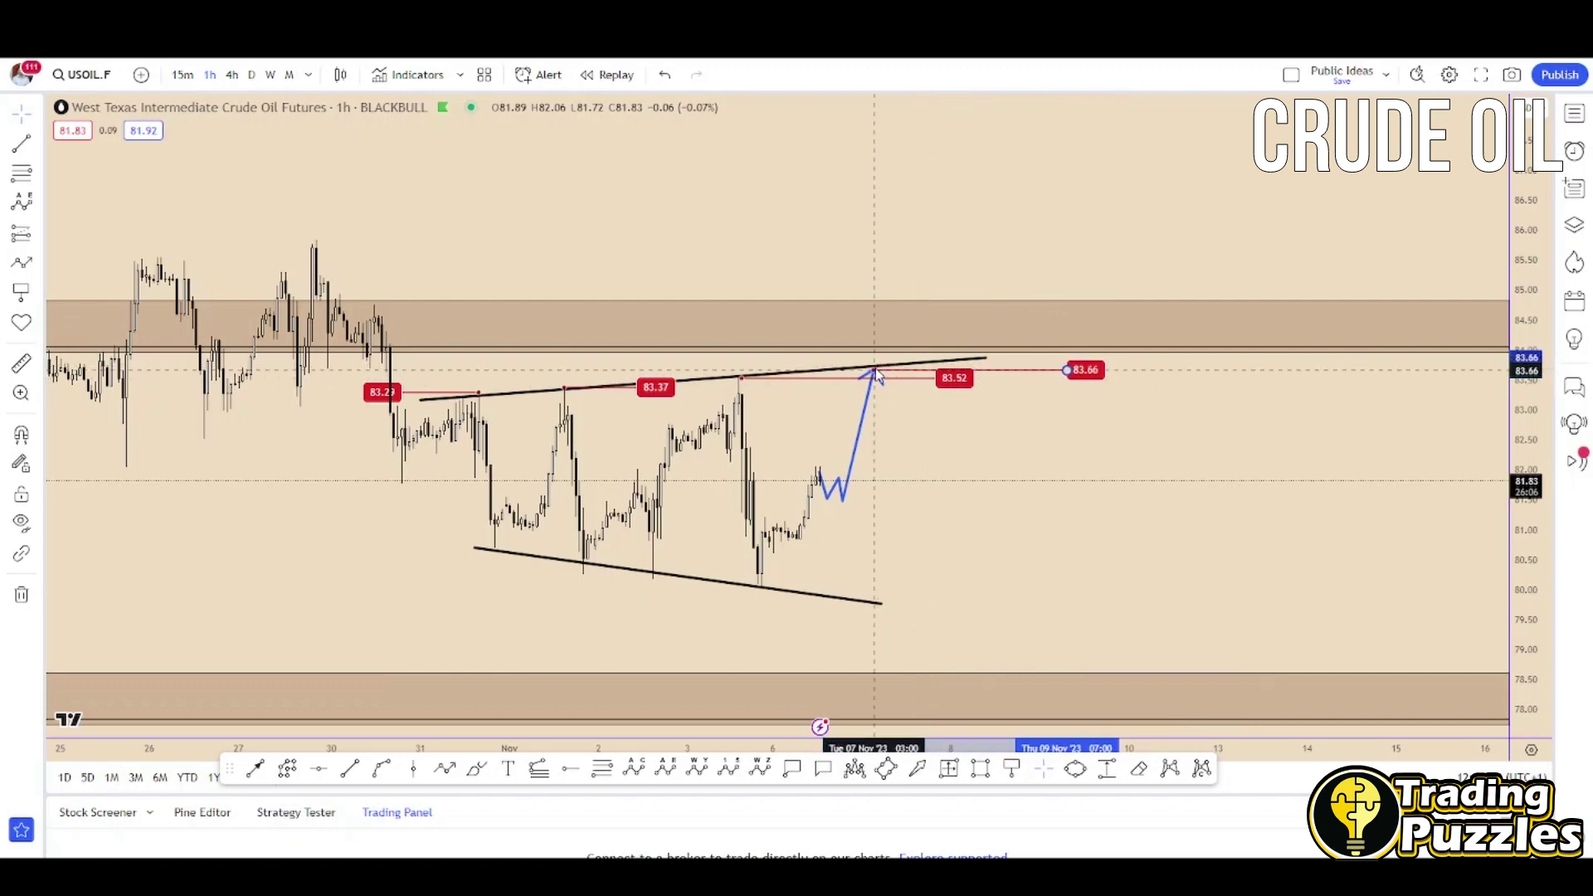
Draw a thin rectangle between about 83.50 and 83.68 around the path's target and apply the Brown 2 template
drag(960, 426, 1097, 446)
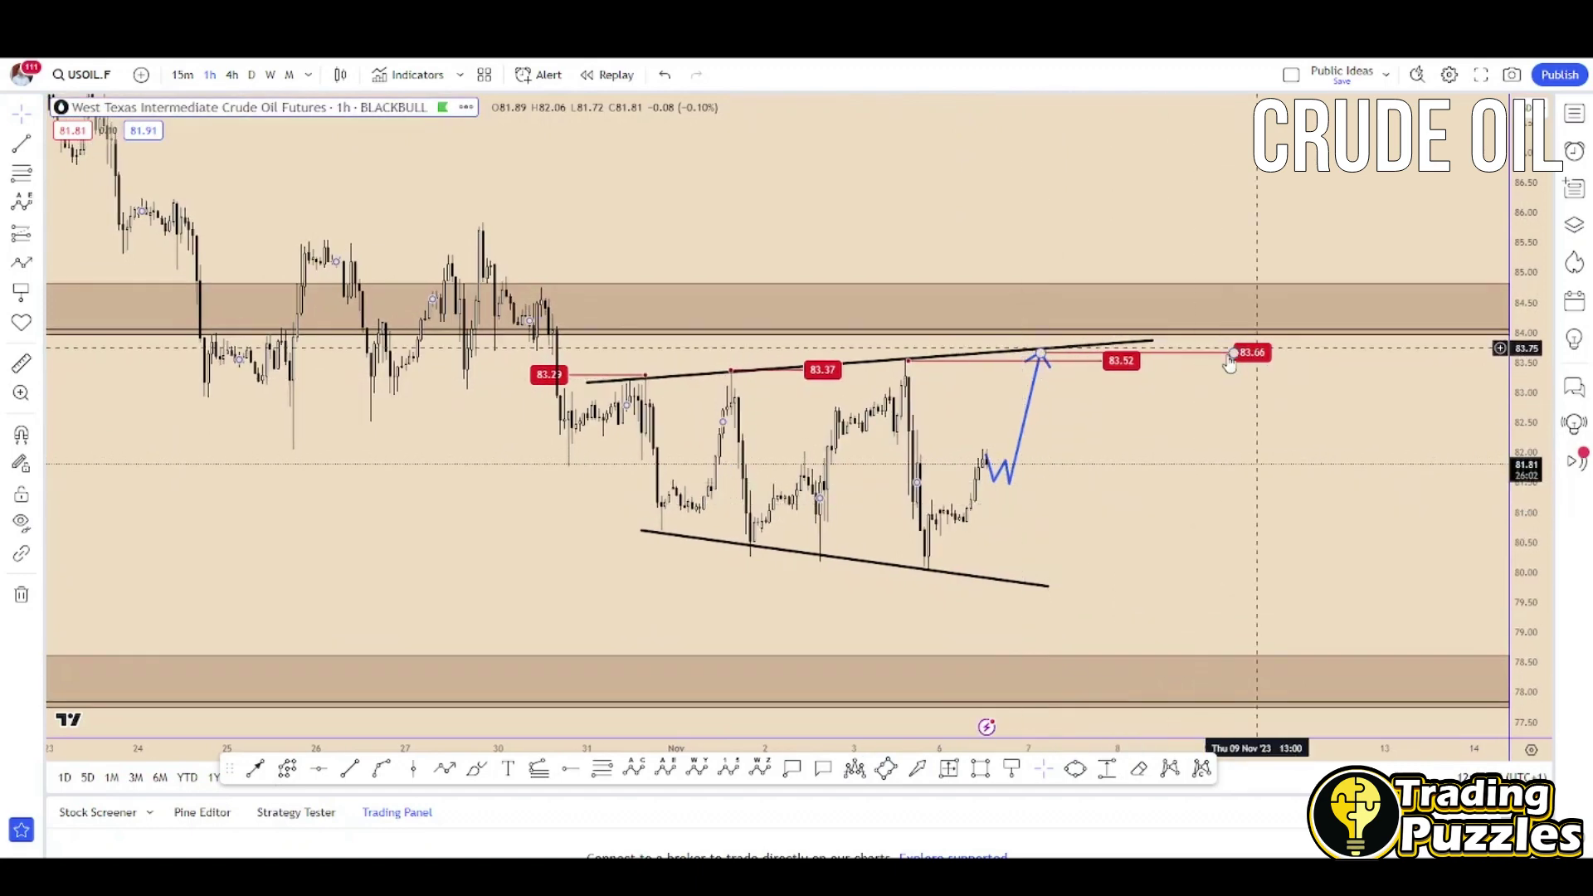
click(947, 361)
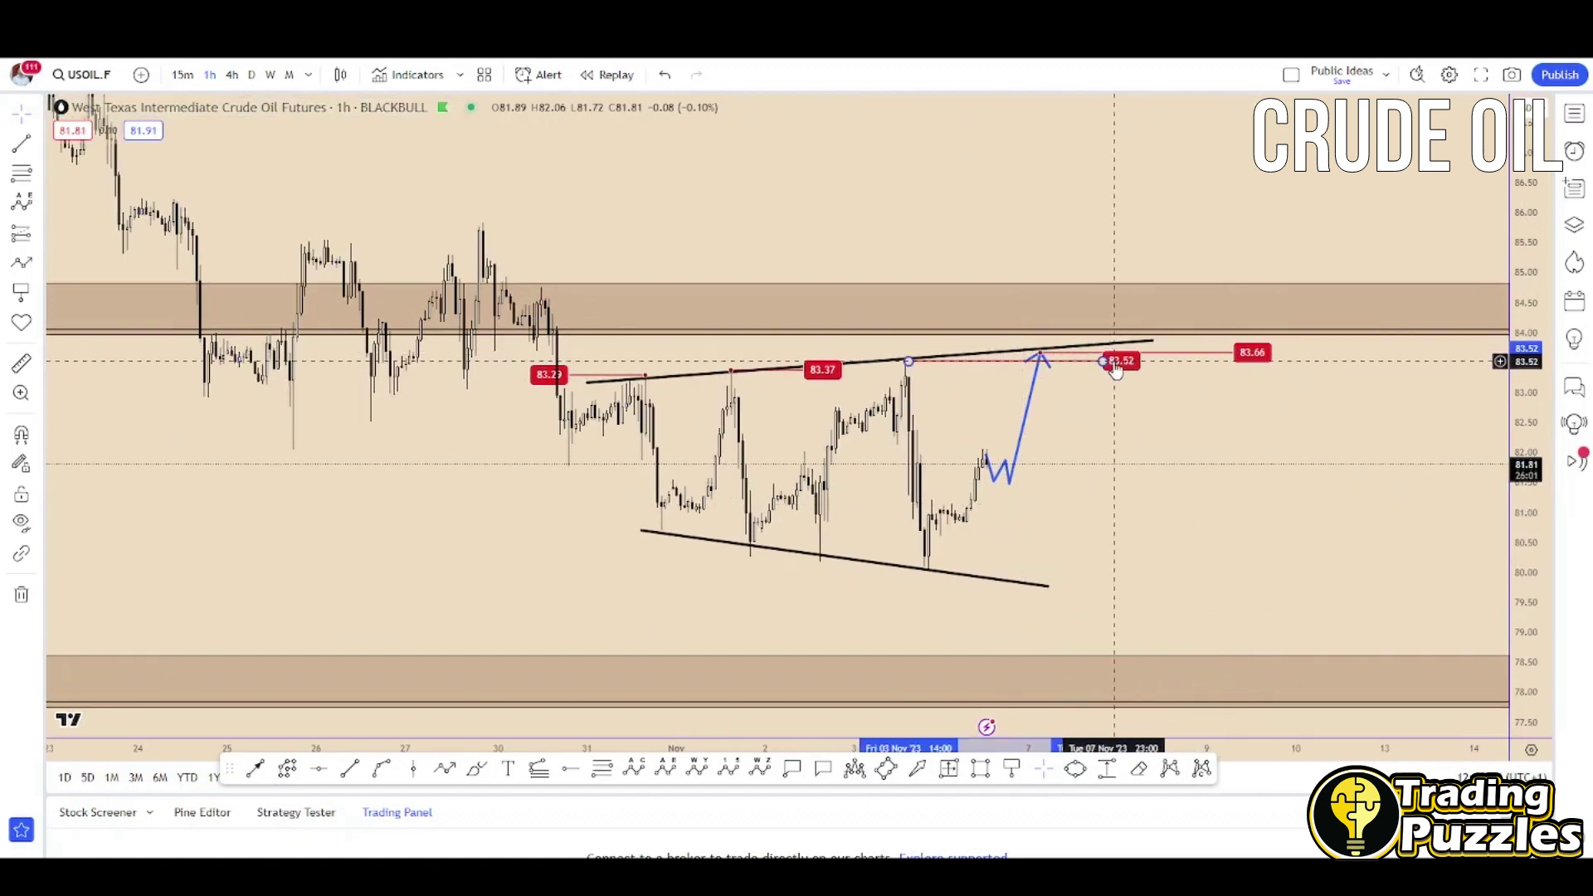
click(977, 770)
drag(906, 355, 1107, 363)
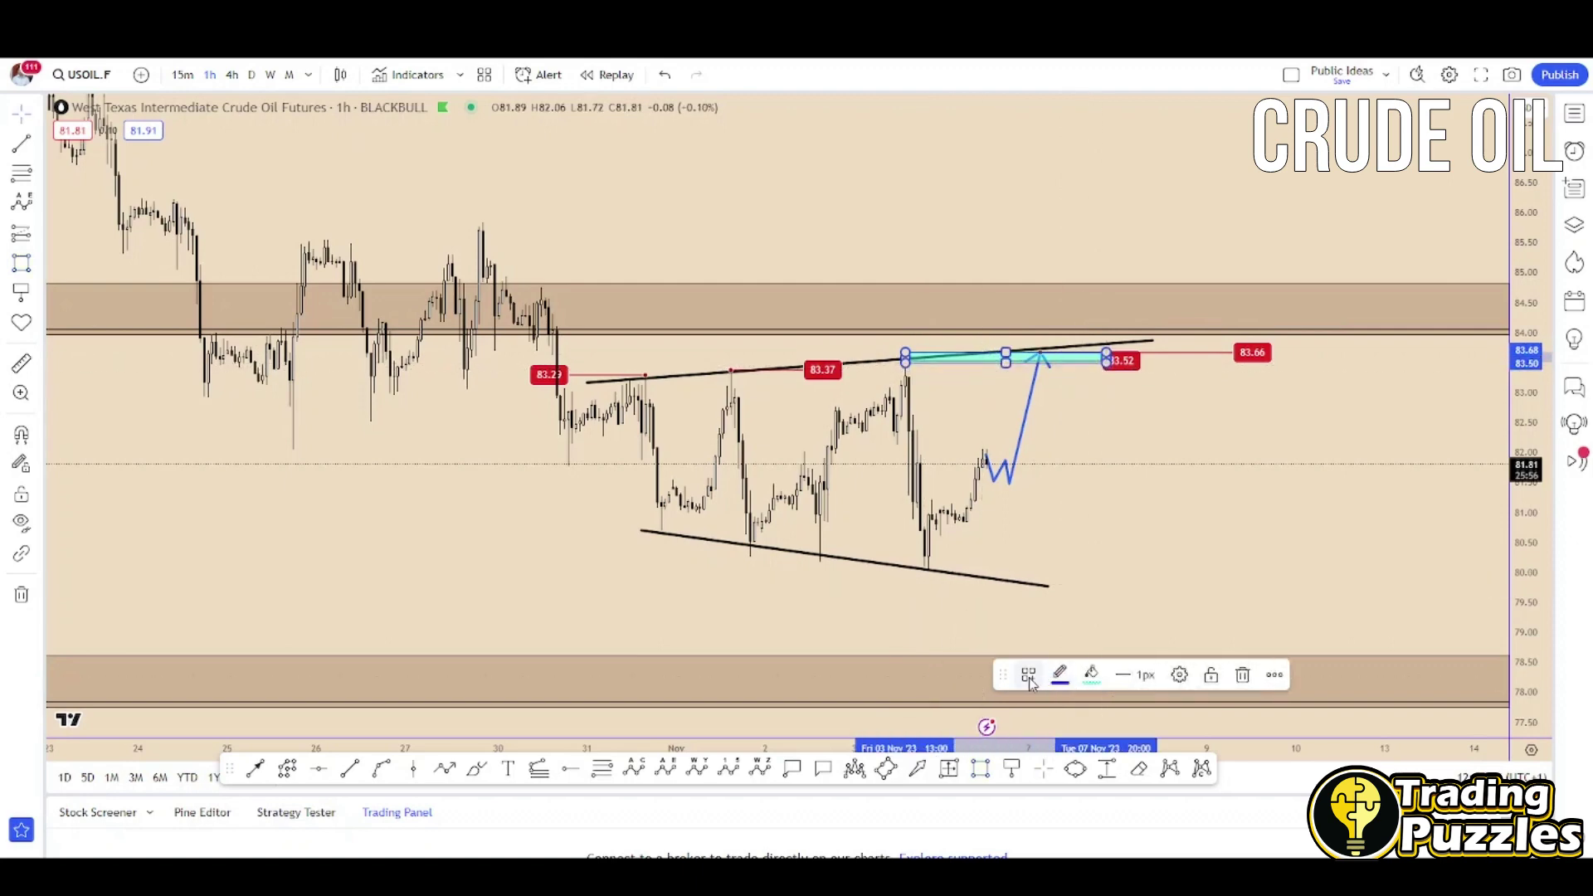
click(1029, 677)
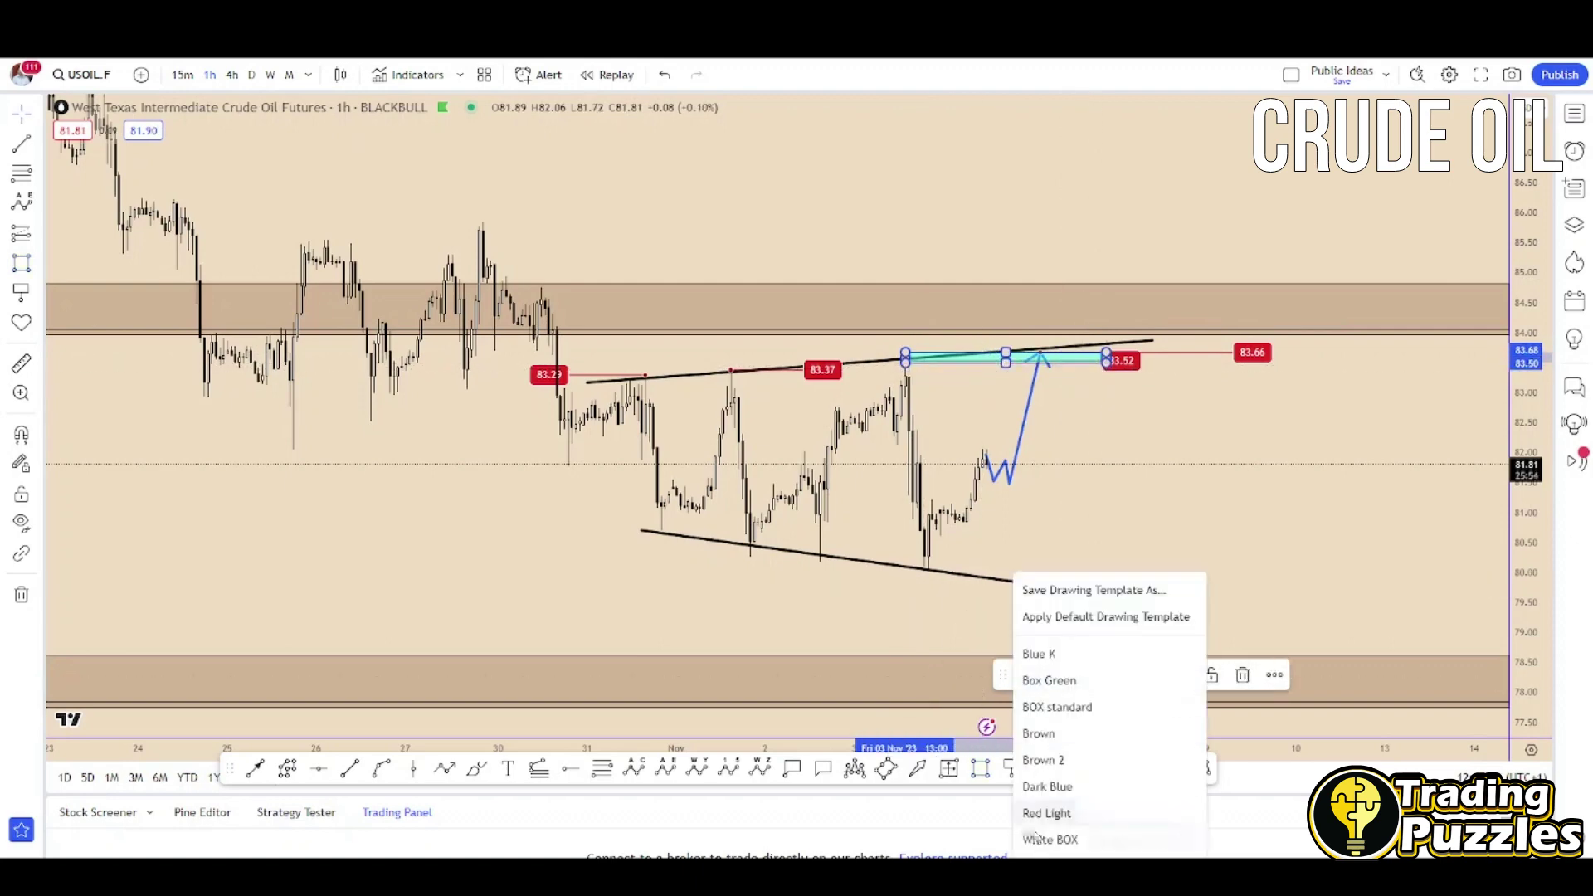
click(1046, 761)
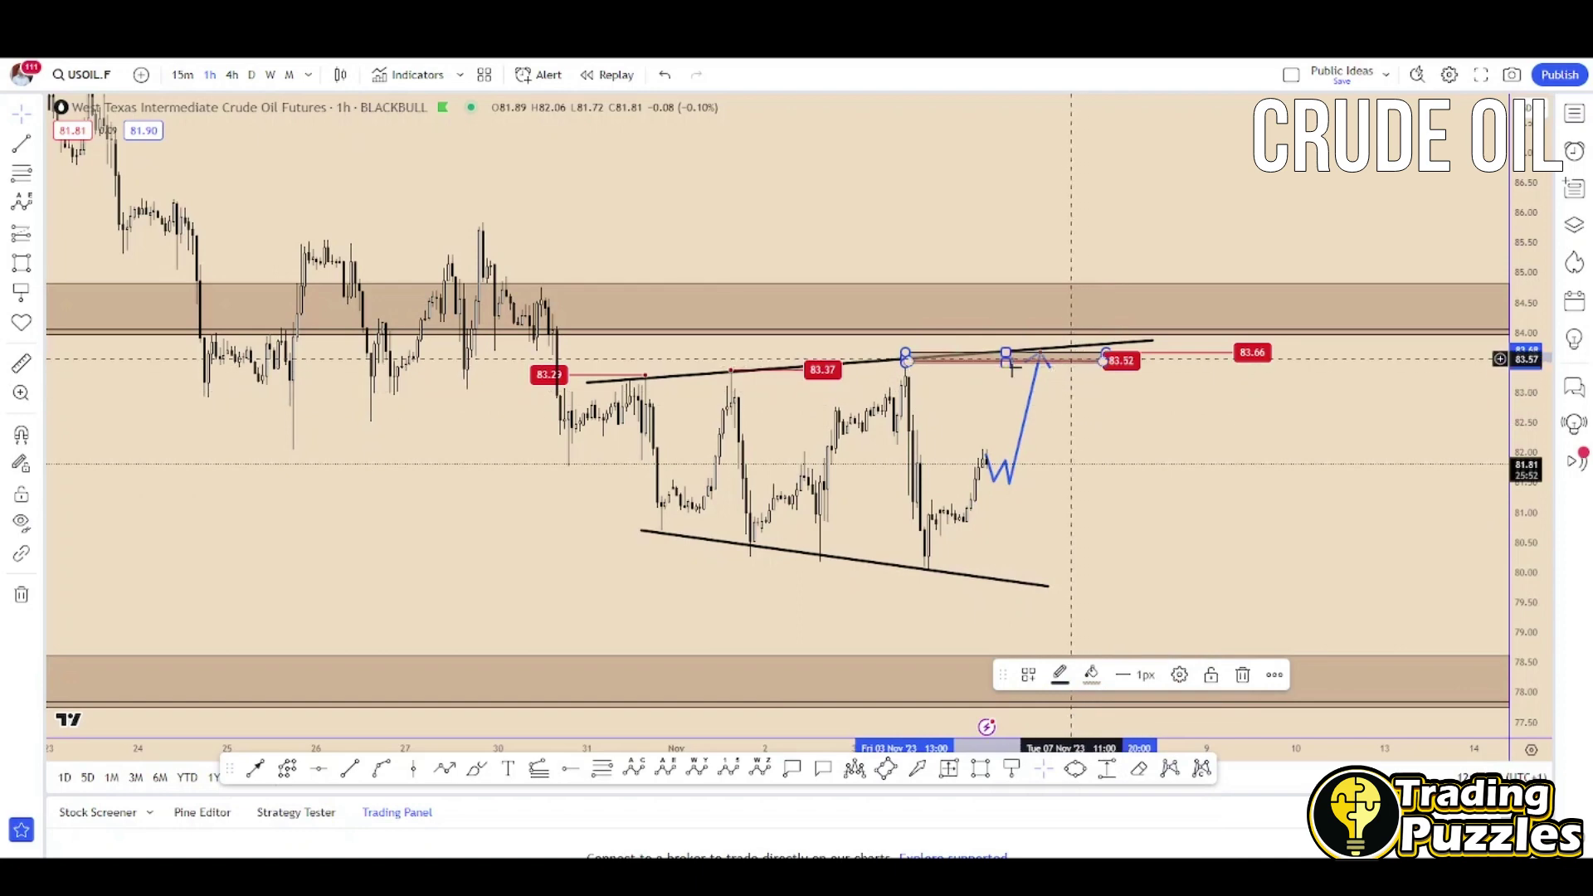
Duplicate the upper and lower trendlines with a slight offset so each boundary has a double line
click(1083, 348)
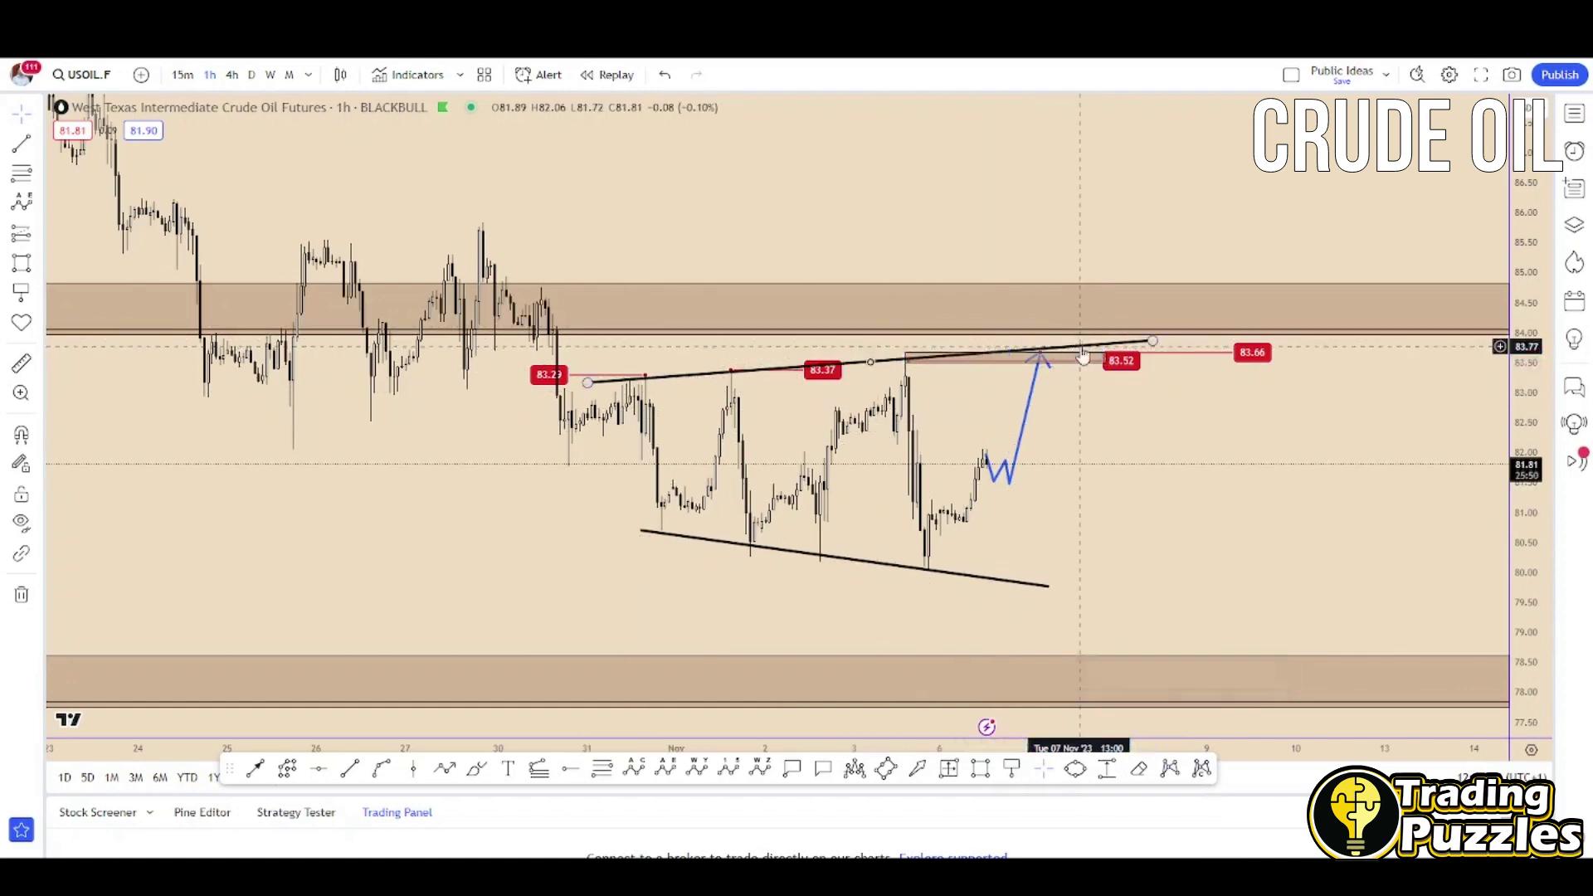
ctrl+click(1029, 585)
click(1116, 539)
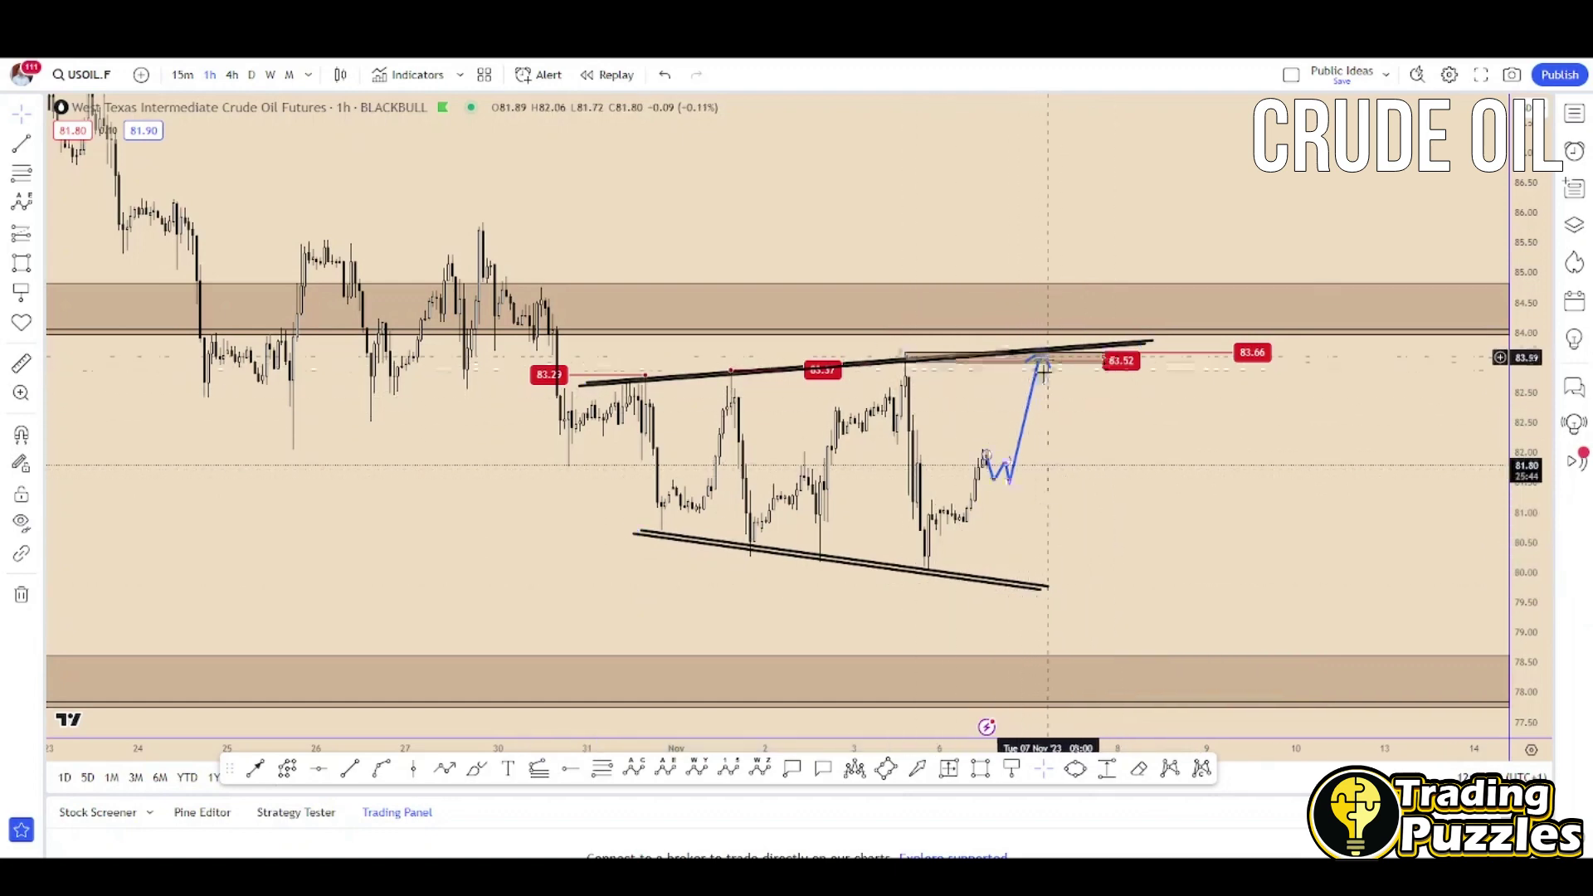
Shorten the 83.66 price note so its label sits just beyond the 83.52 label
click(1116, 358)
drag(1268, 355, 1182, 356)
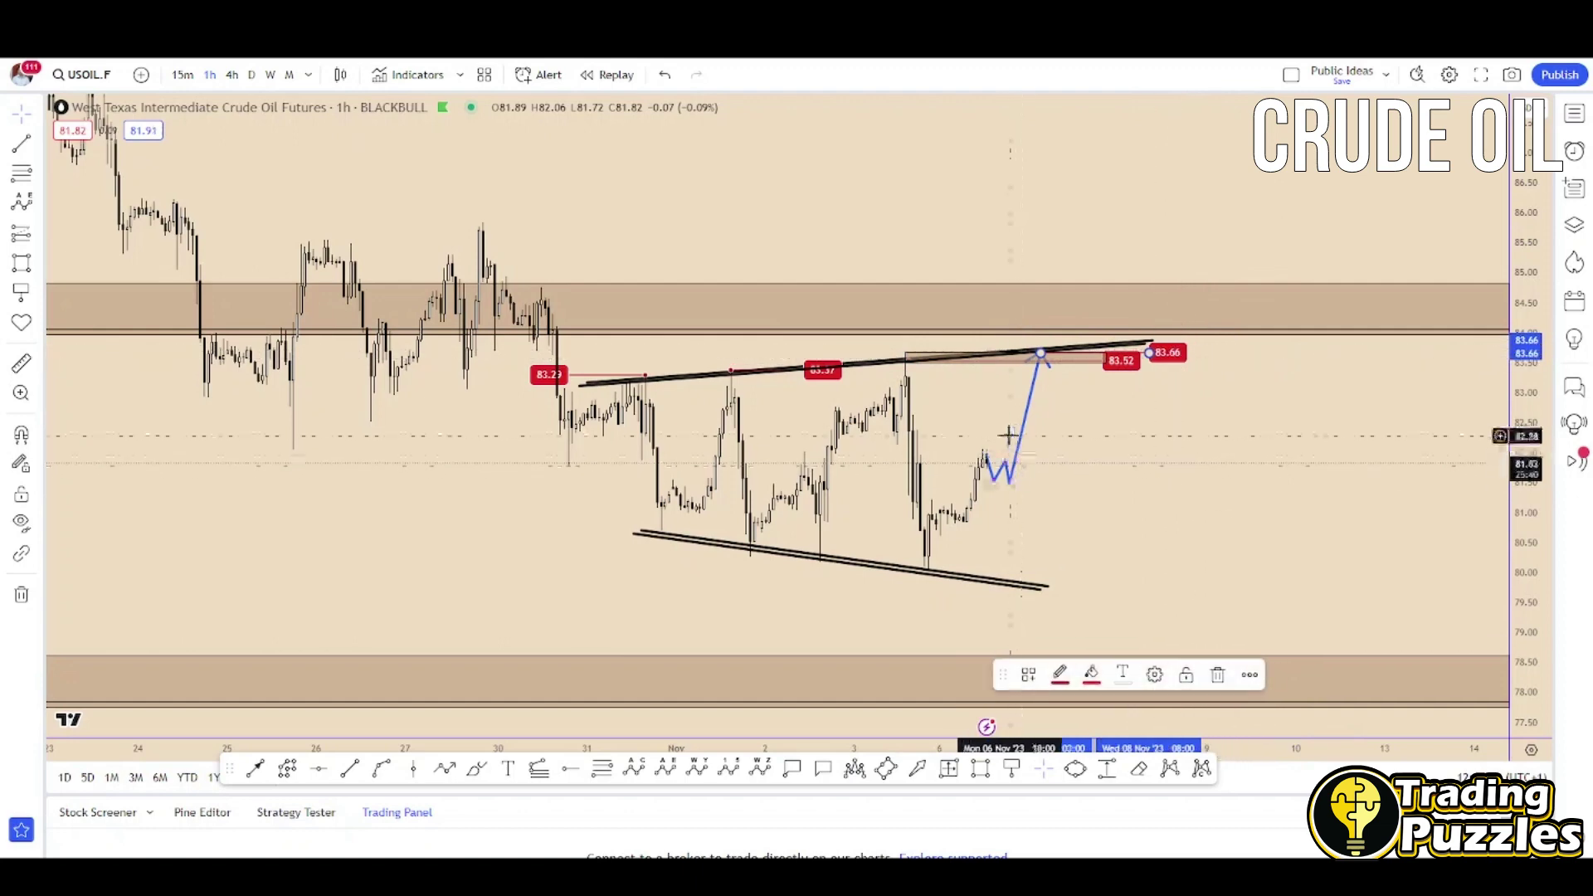
Add a price note at 82.70 from the 2 November high, and lower the first dip of the projected path
click(1018, 772)
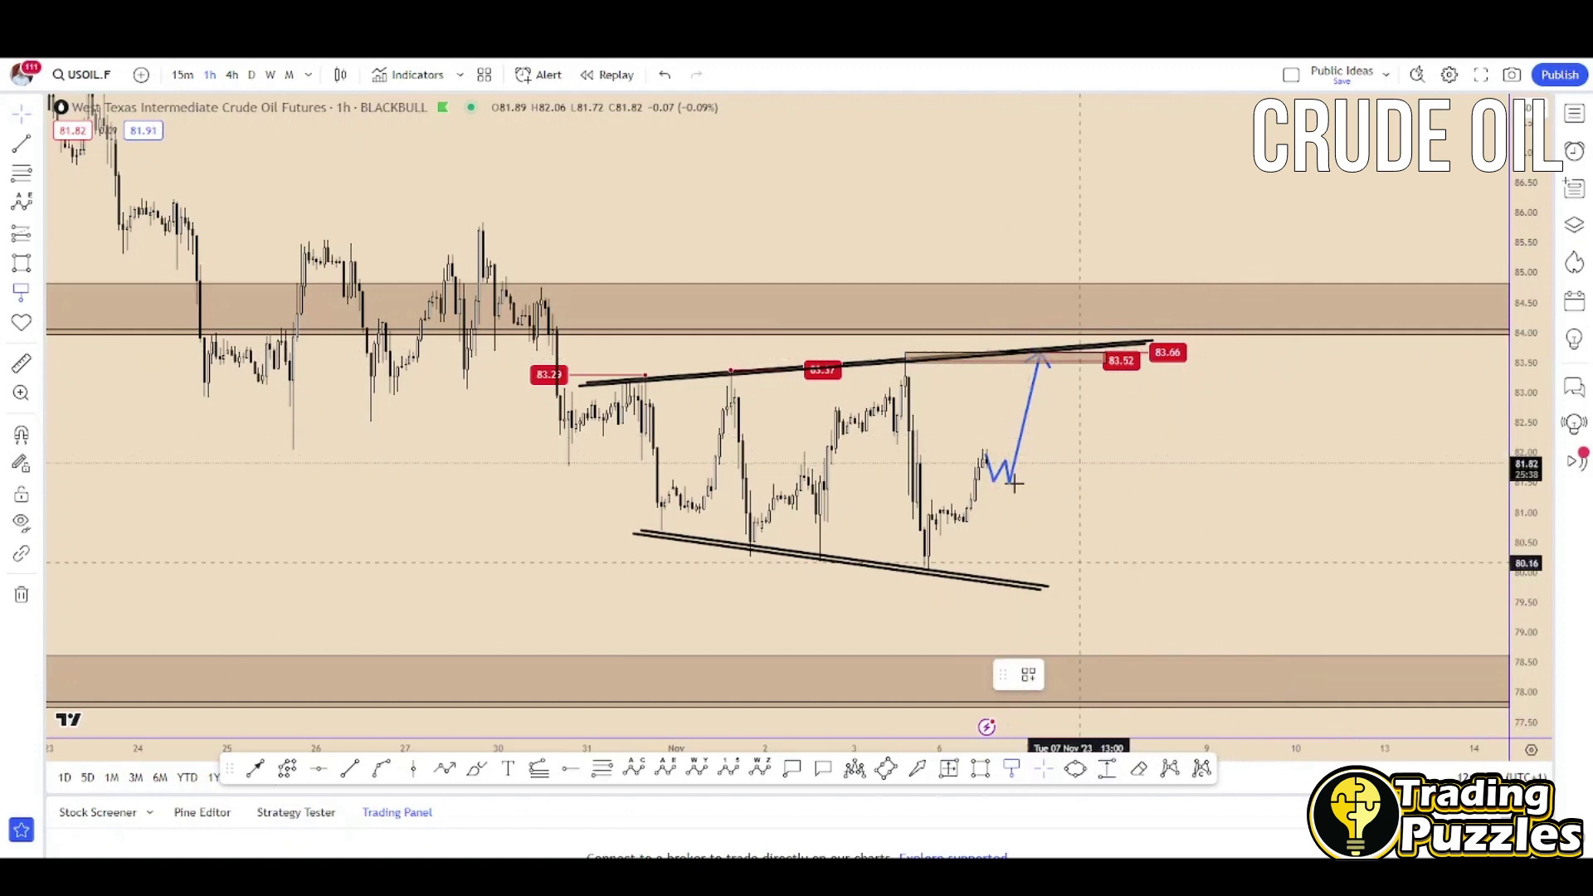
click(890, 430)
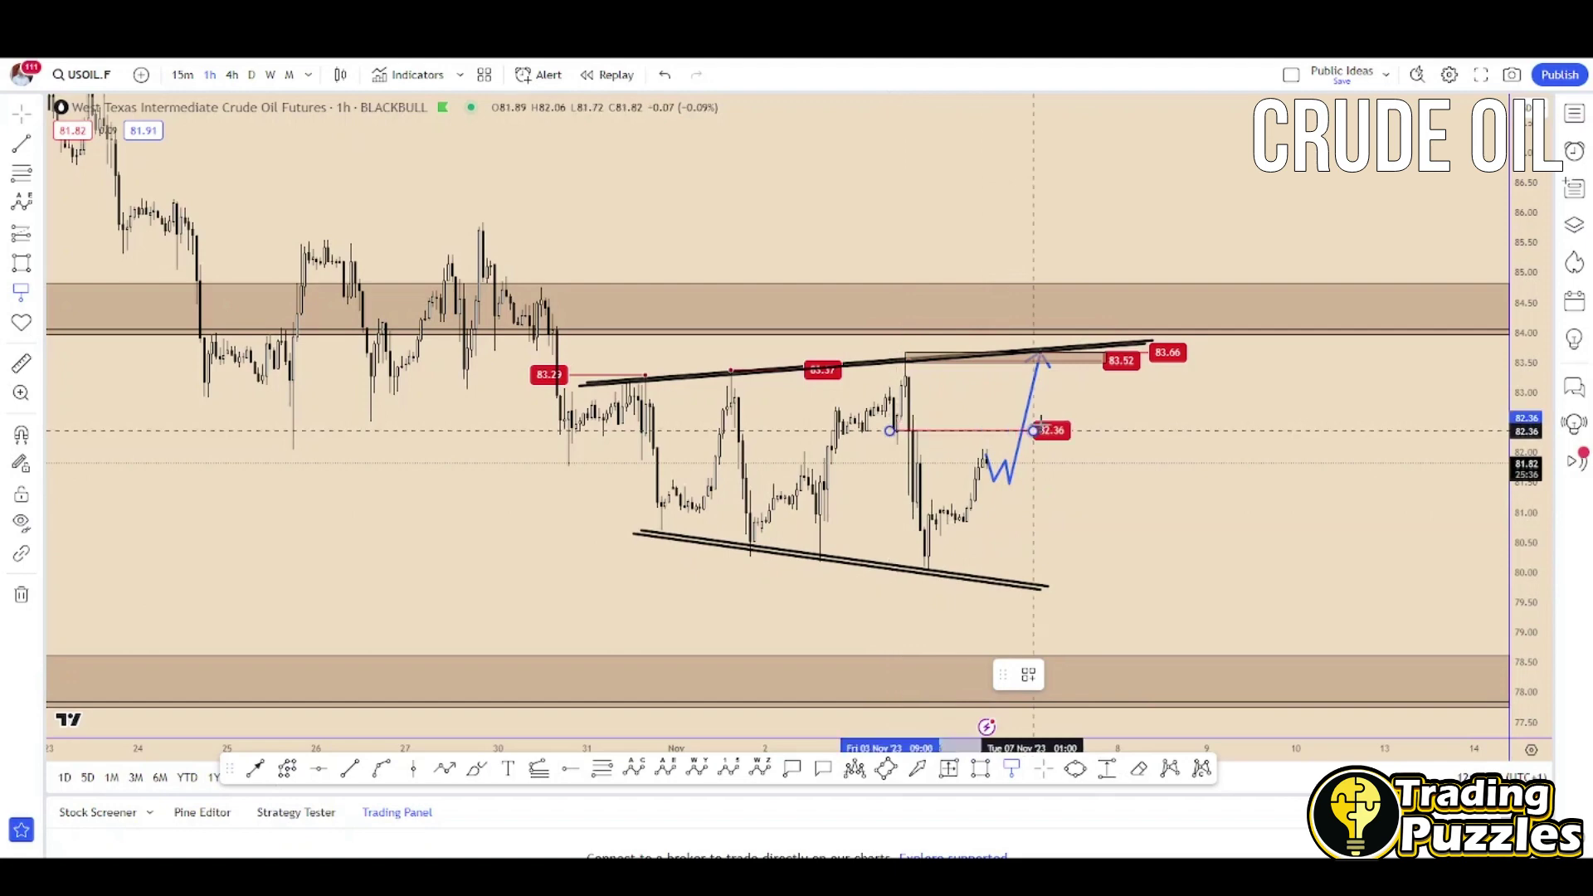
click(1117, 430)
drag(994, 486, 994, 499)
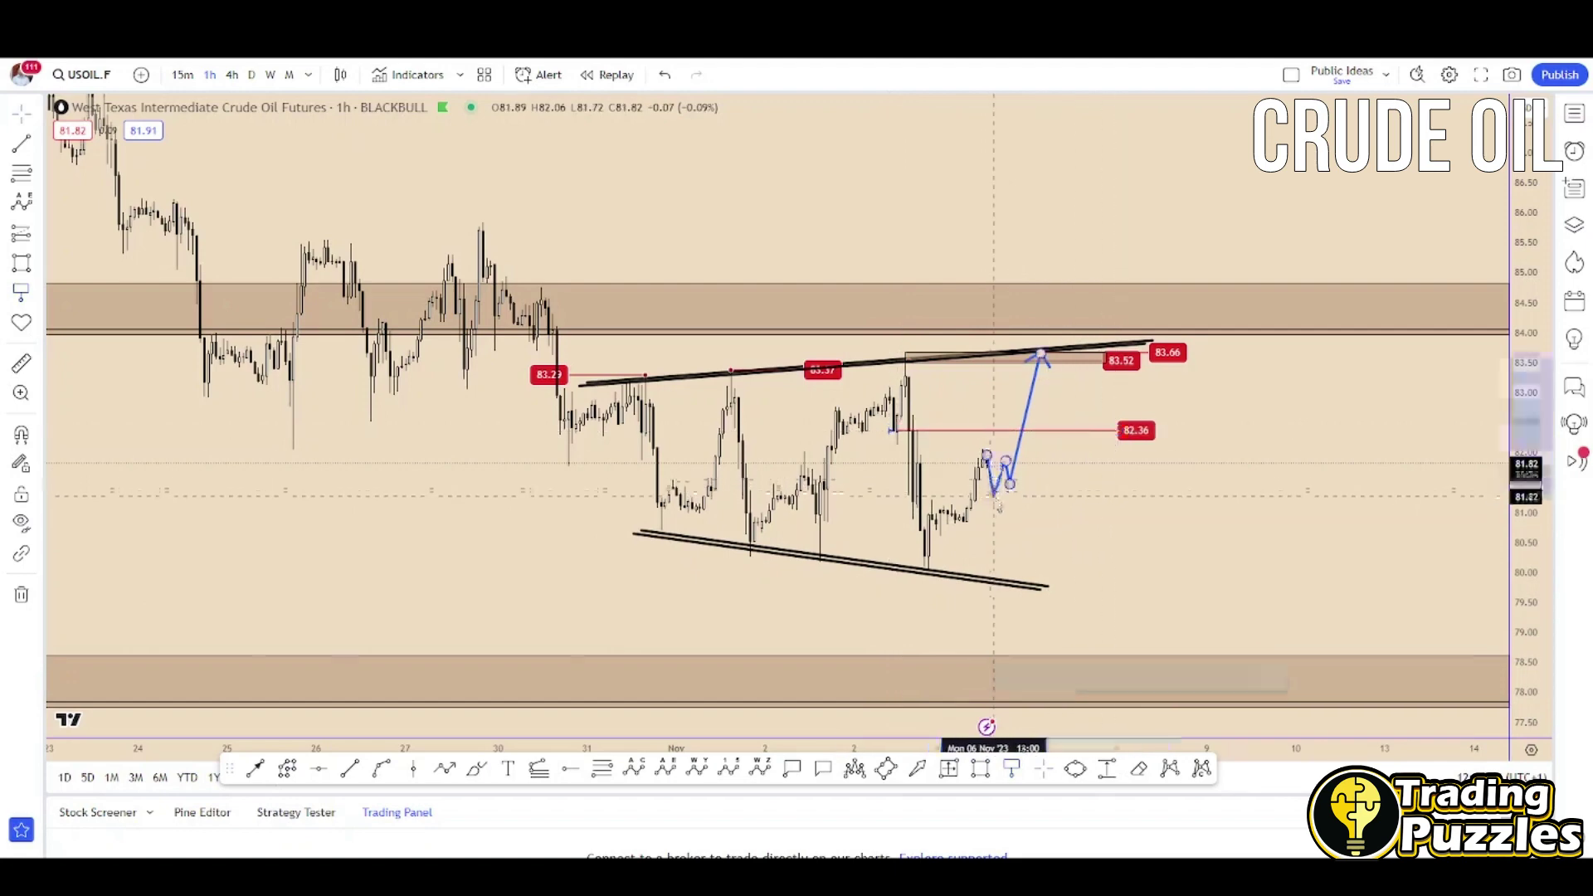
drag(973, 435, 910, 412)
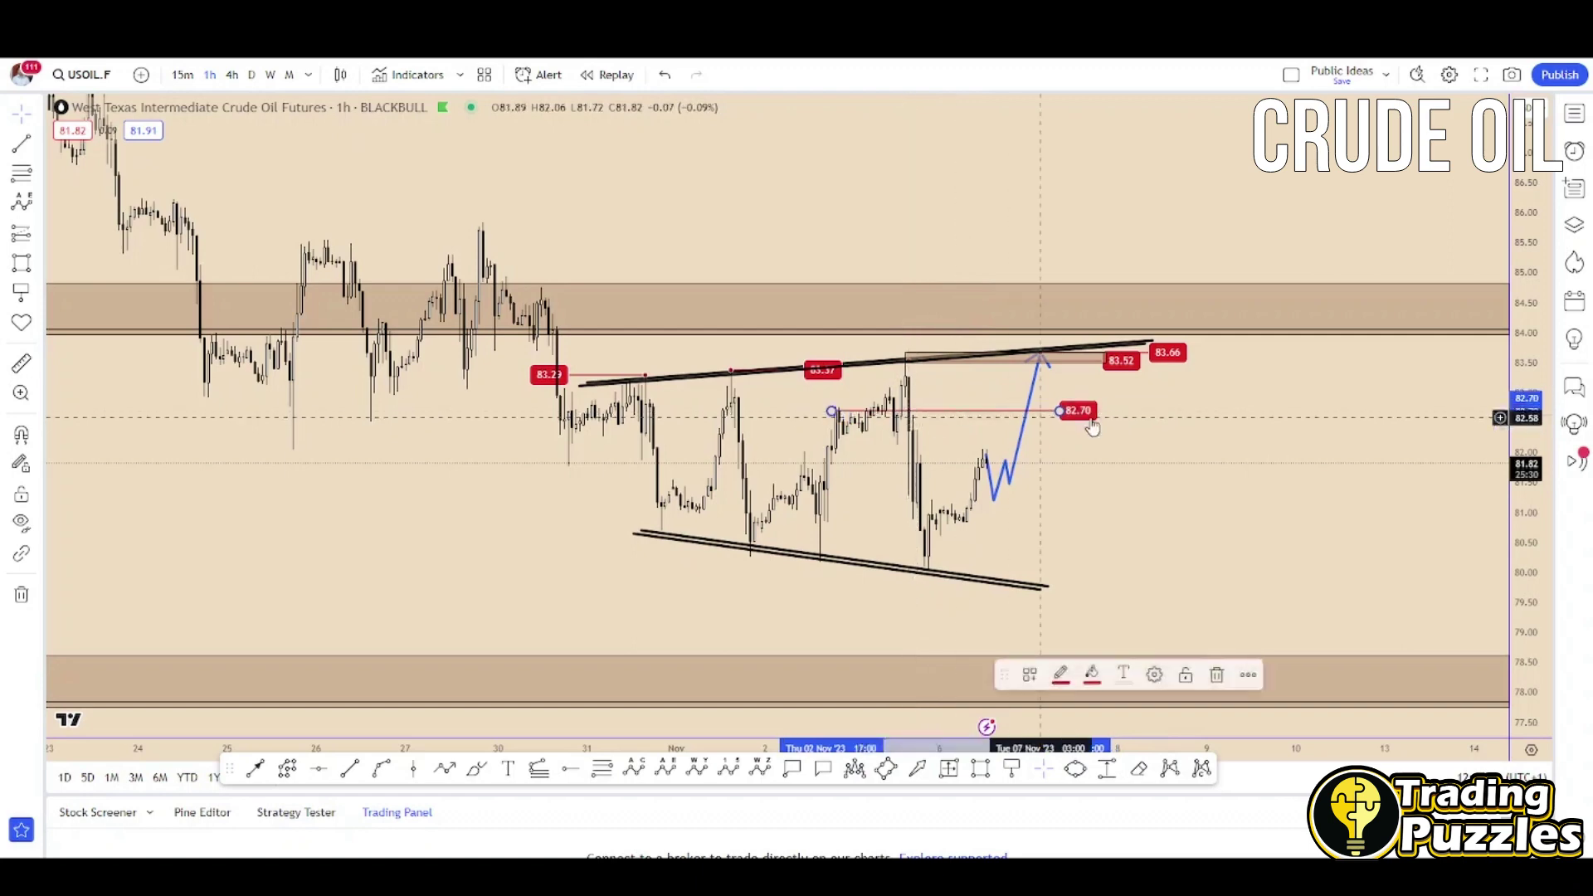
Extend the 82.70 and 83.52 price notes further past the projected path so their labels line up
drag(1096, 419, 1149, 411)
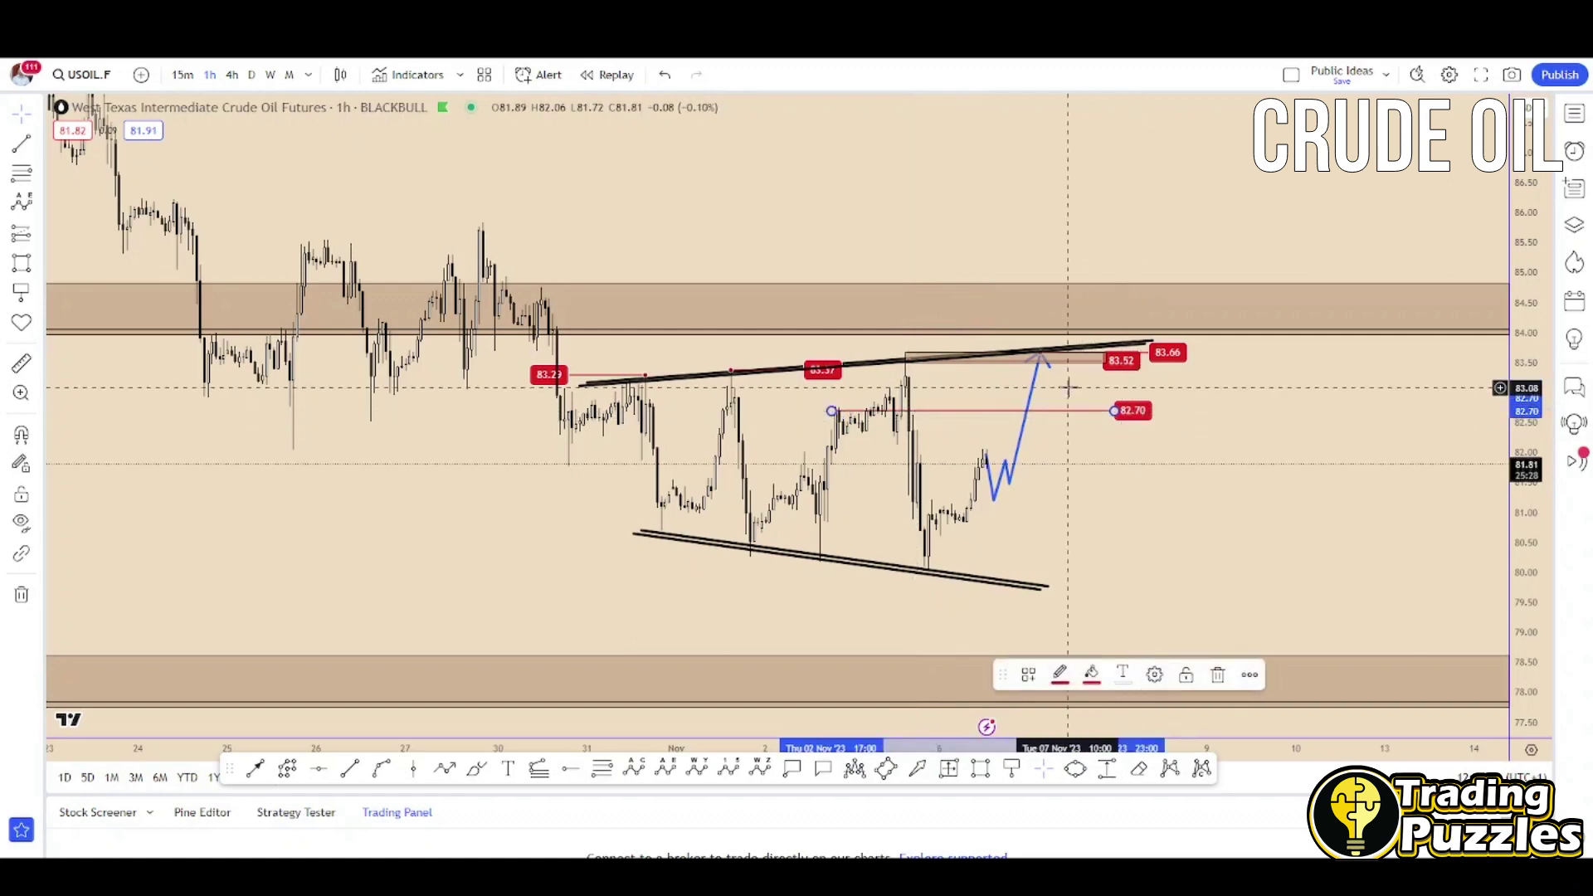
click(1116, 362)
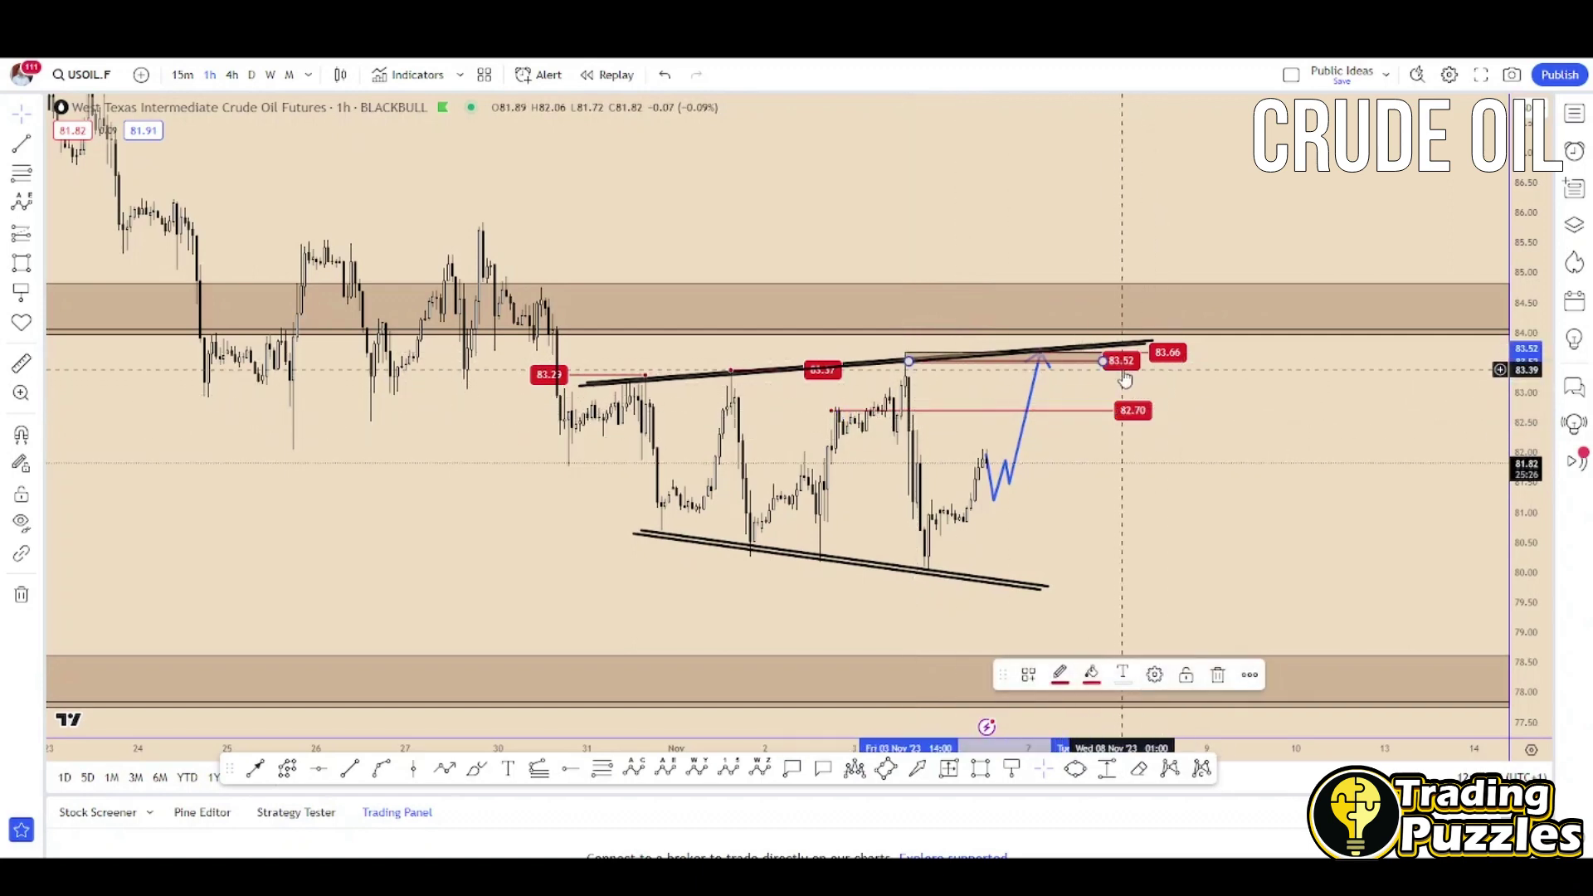
drag(1136, 371, 1146, 362)
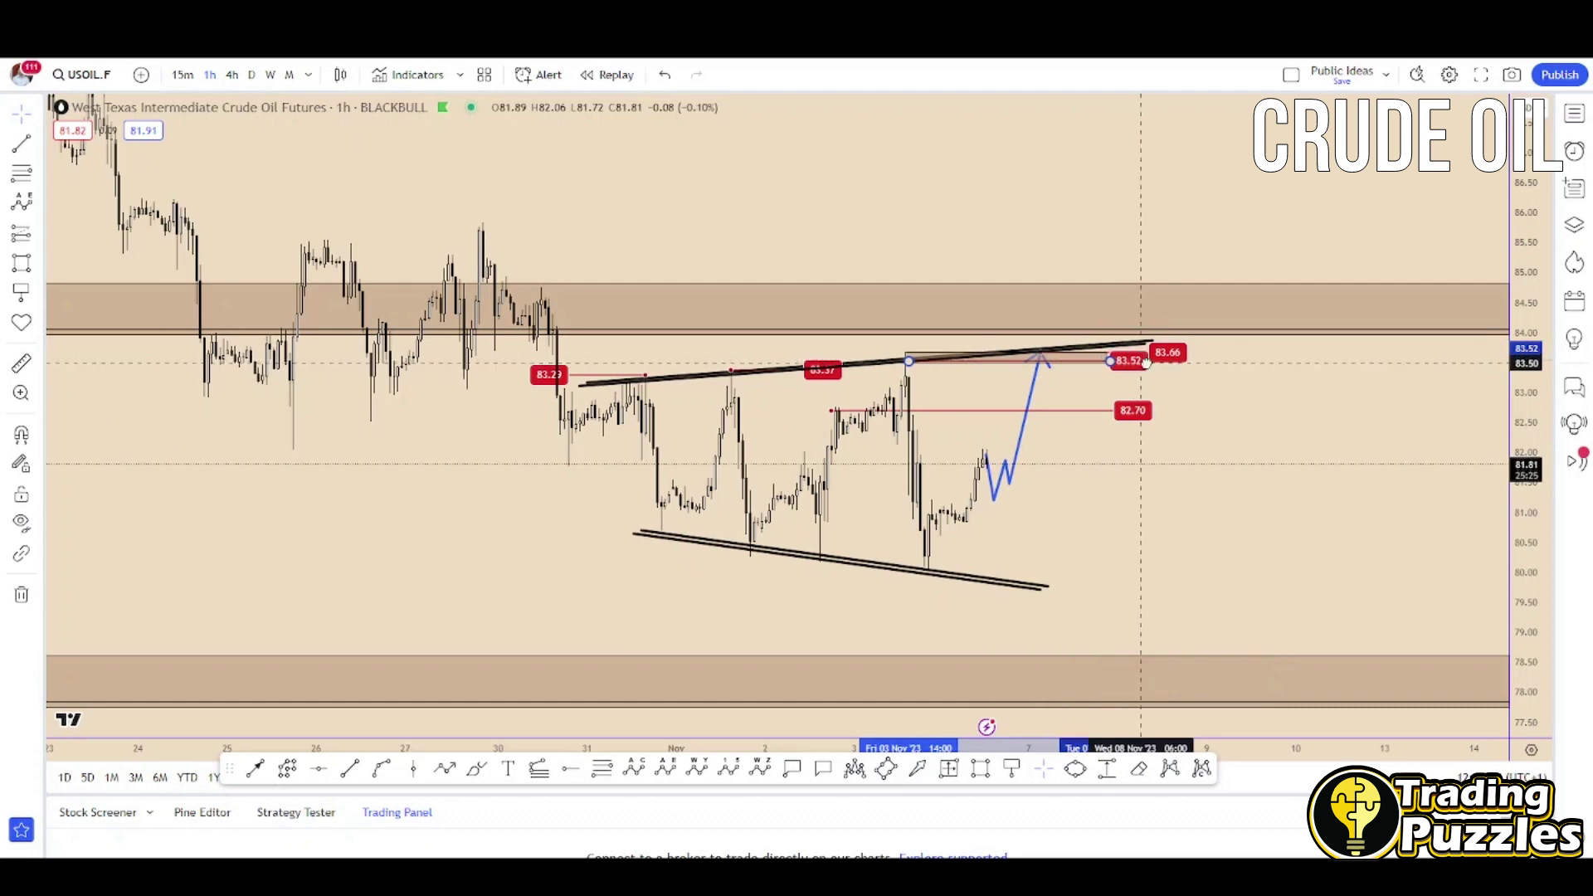
Apply the Target - Black drawing template to the 83.52 and 82.70 price notes
click(1135, 411)
click(1028, 675)
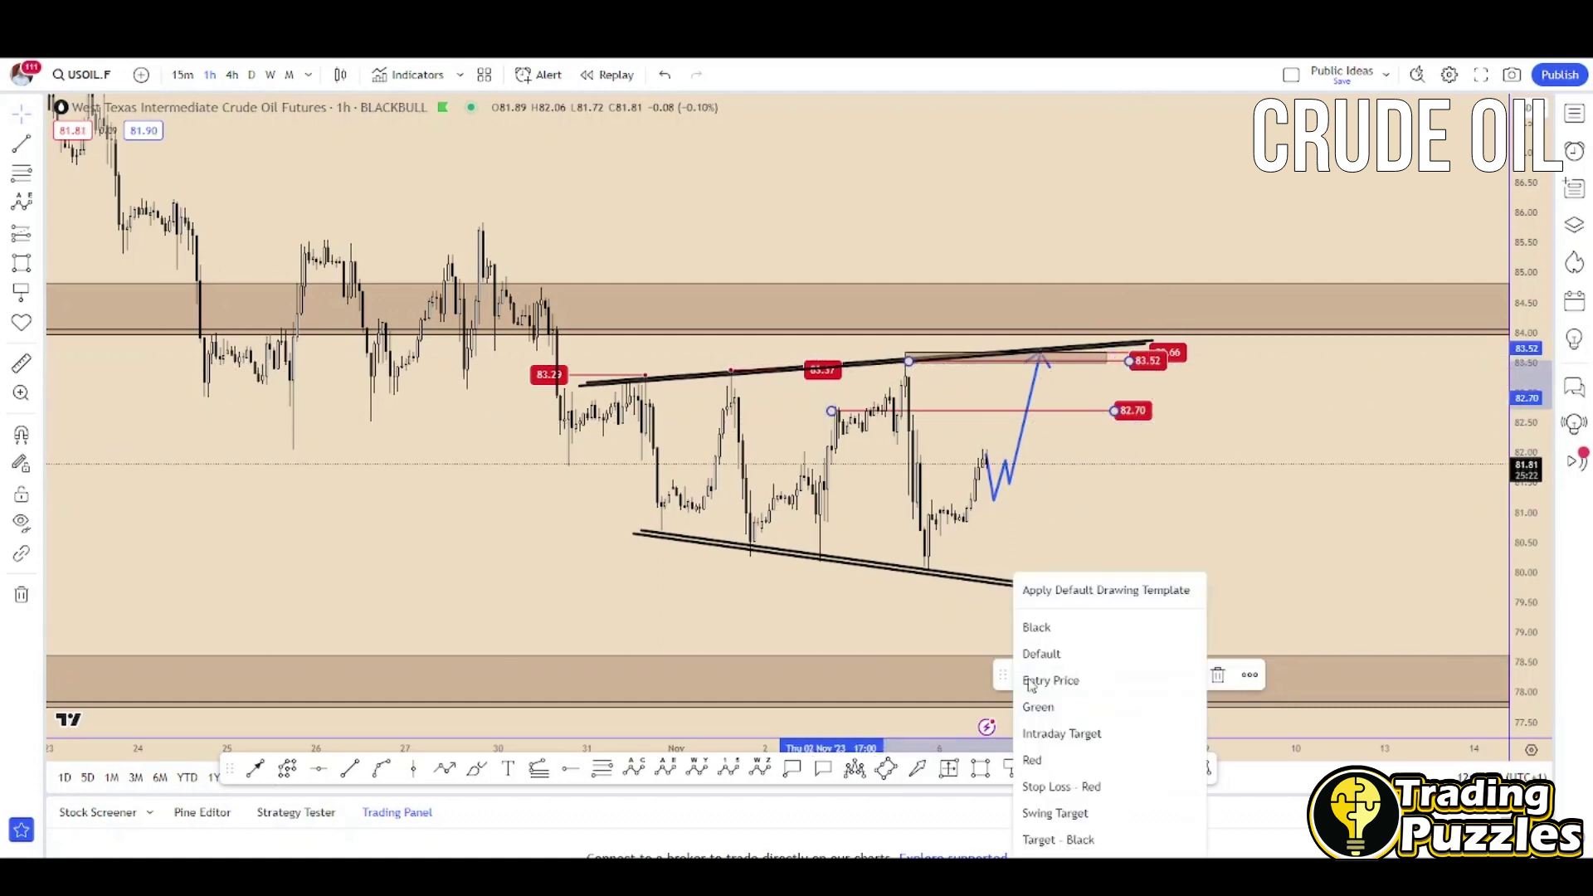
click(1101, 834)
click(1167, 495)
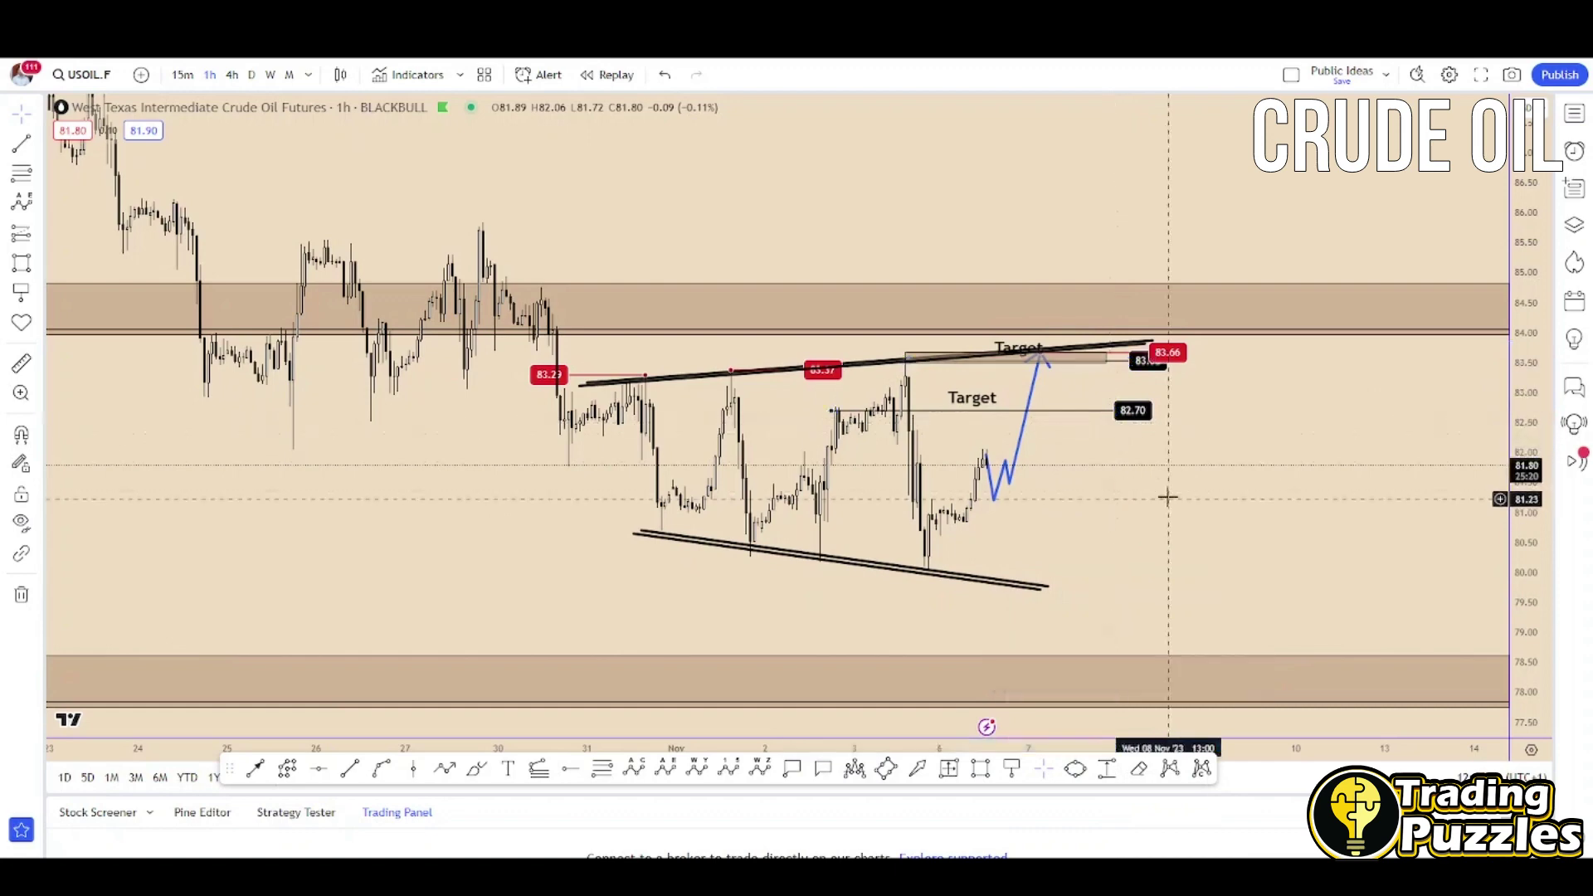
Draw an alternative projected path from the first dip down to the lower trendline and back up to the resistance box near 83.5
scroll(1059, 406, down, 1)
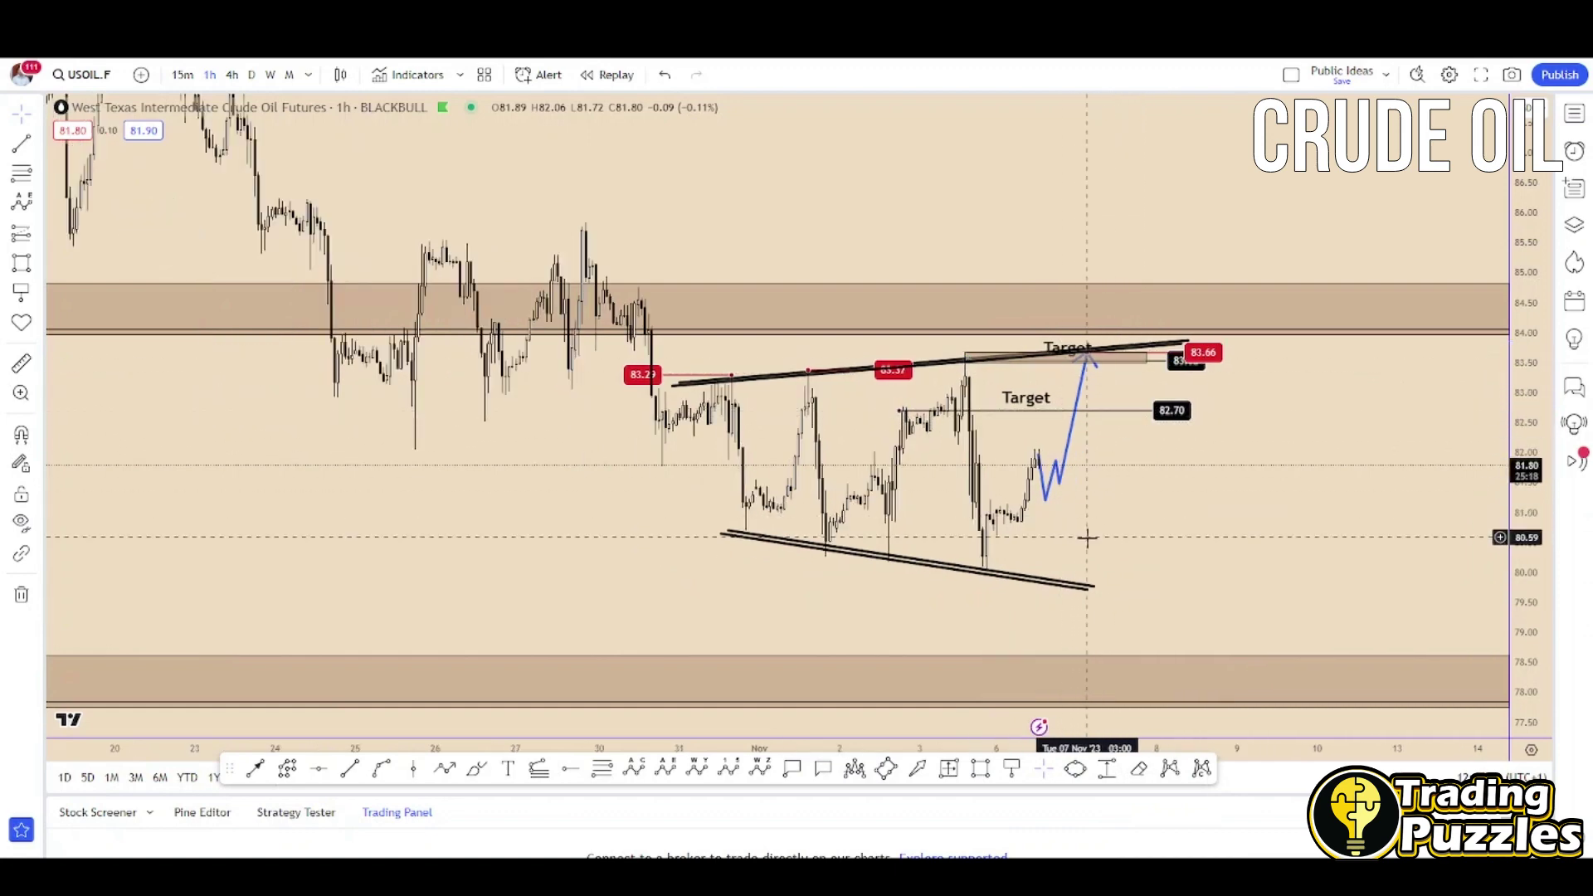
click(446, 772)
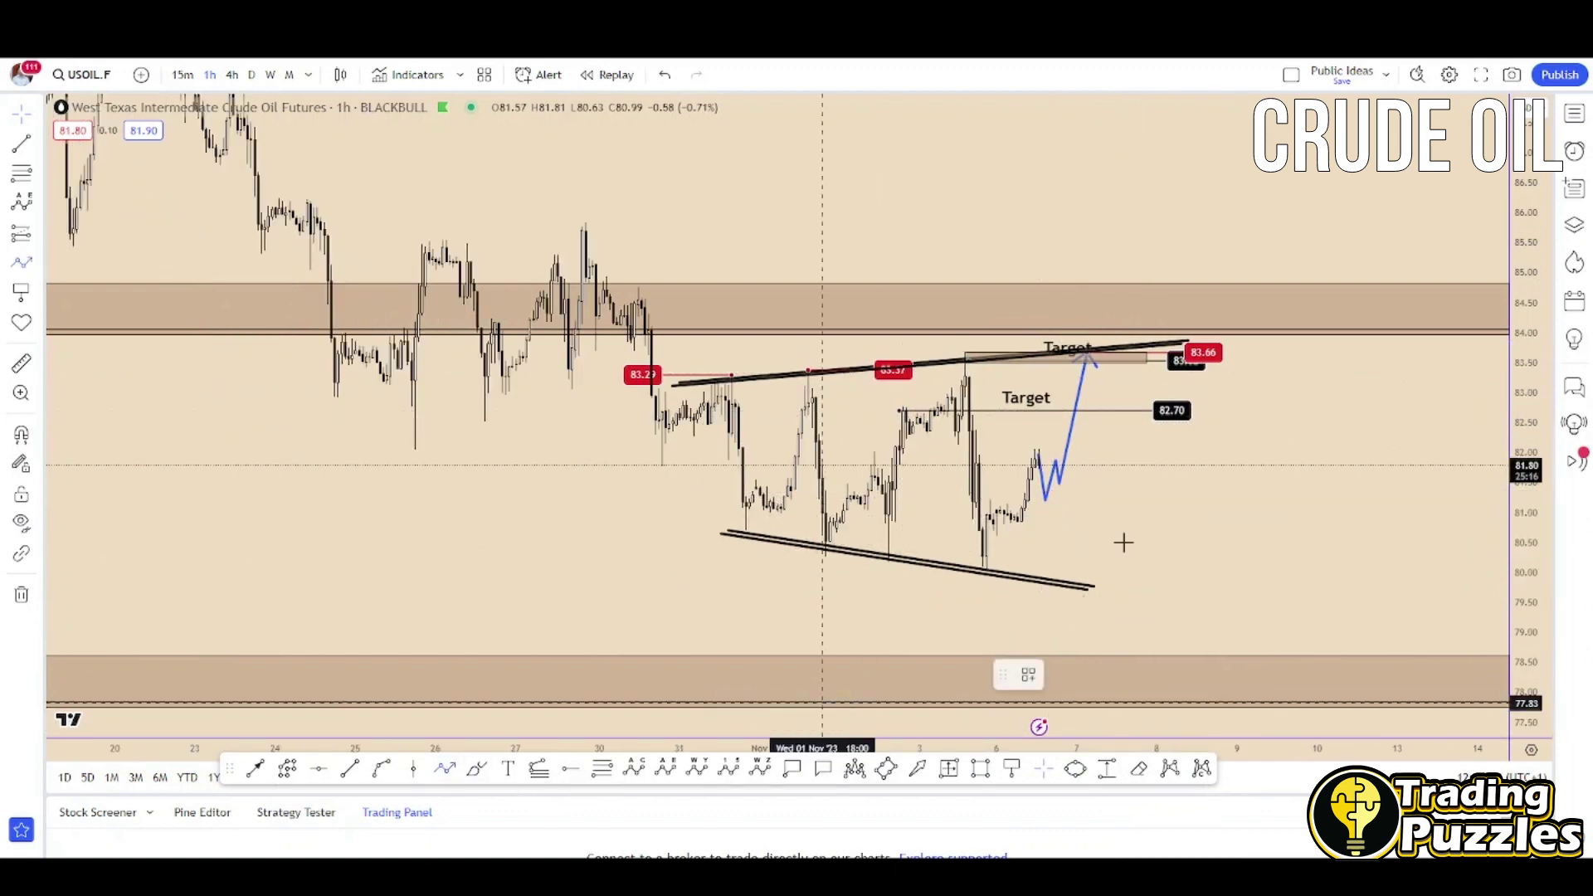
click(1046, 482)
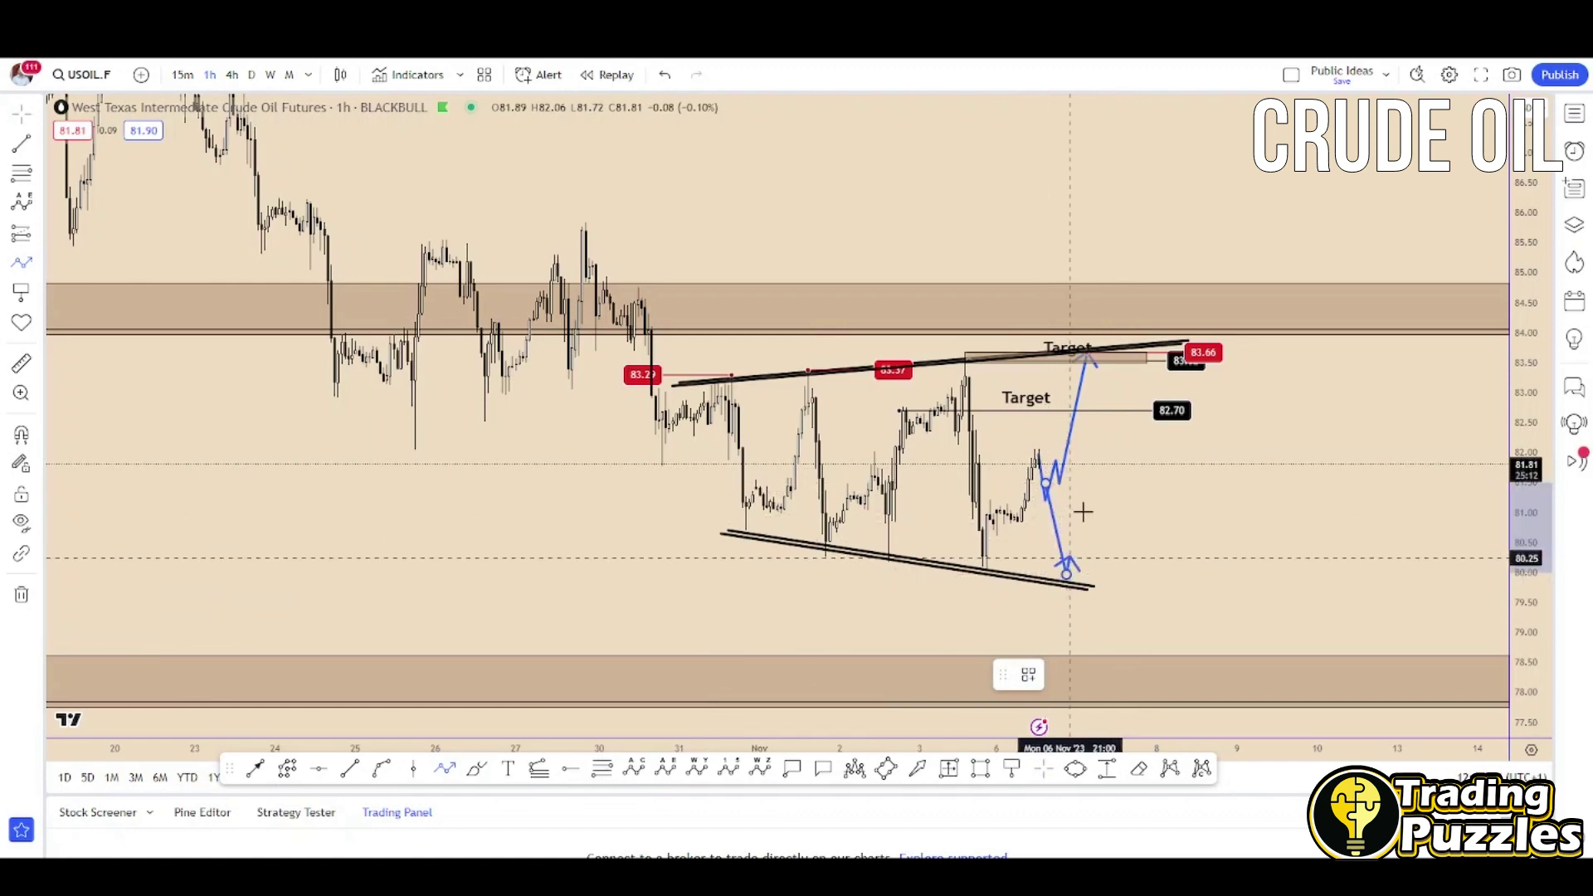
click(1066, 572)
double_click(1116, 358)
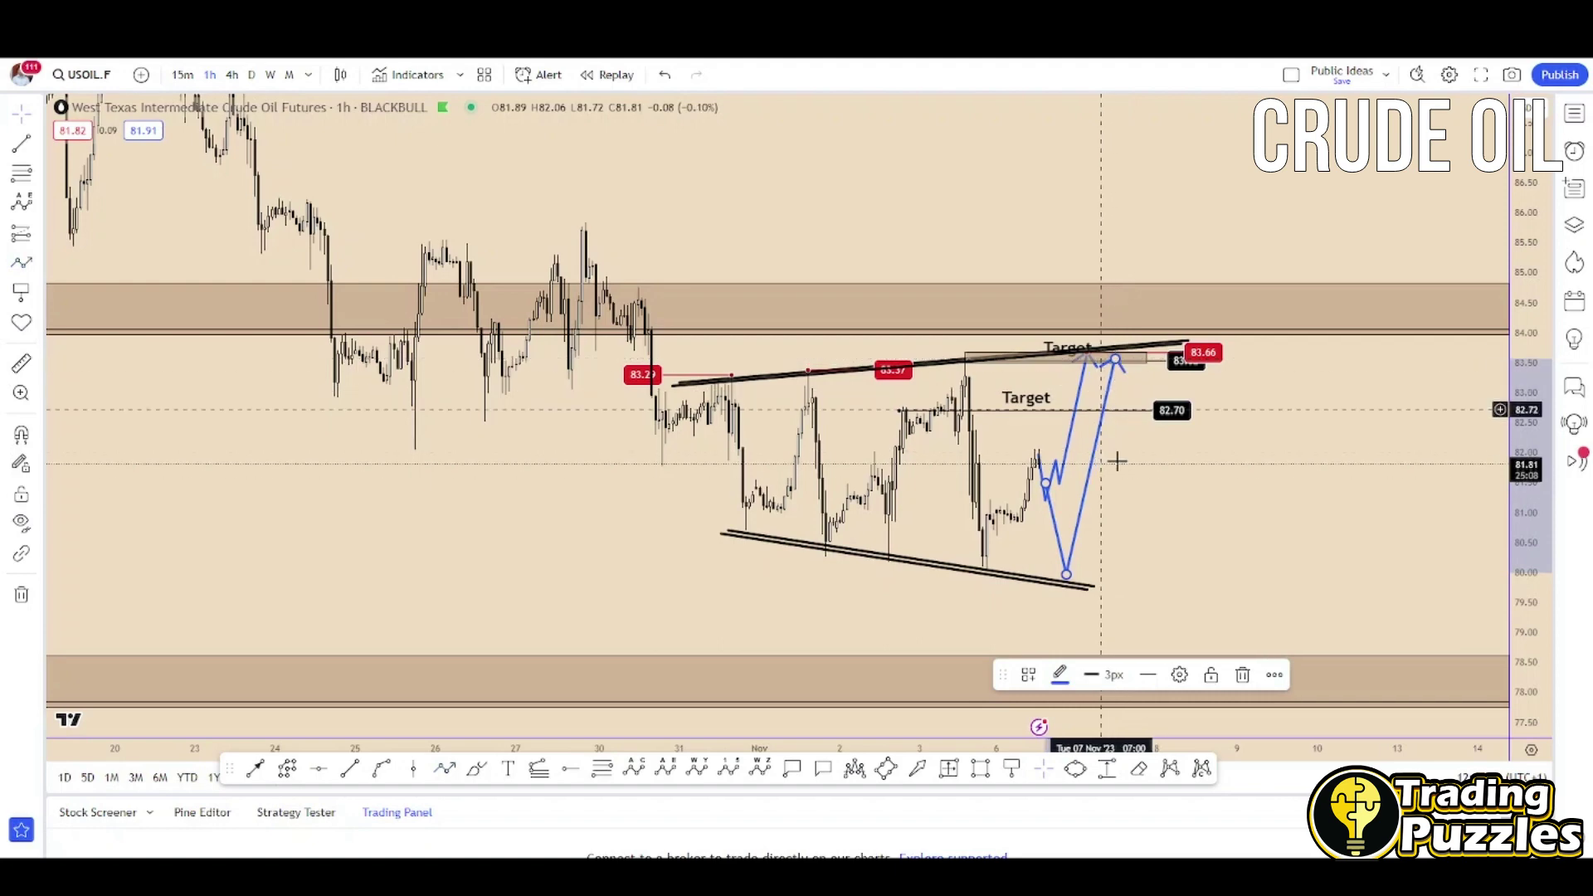
click(1174, 545)
drag(1173, 544, 1225, 558)
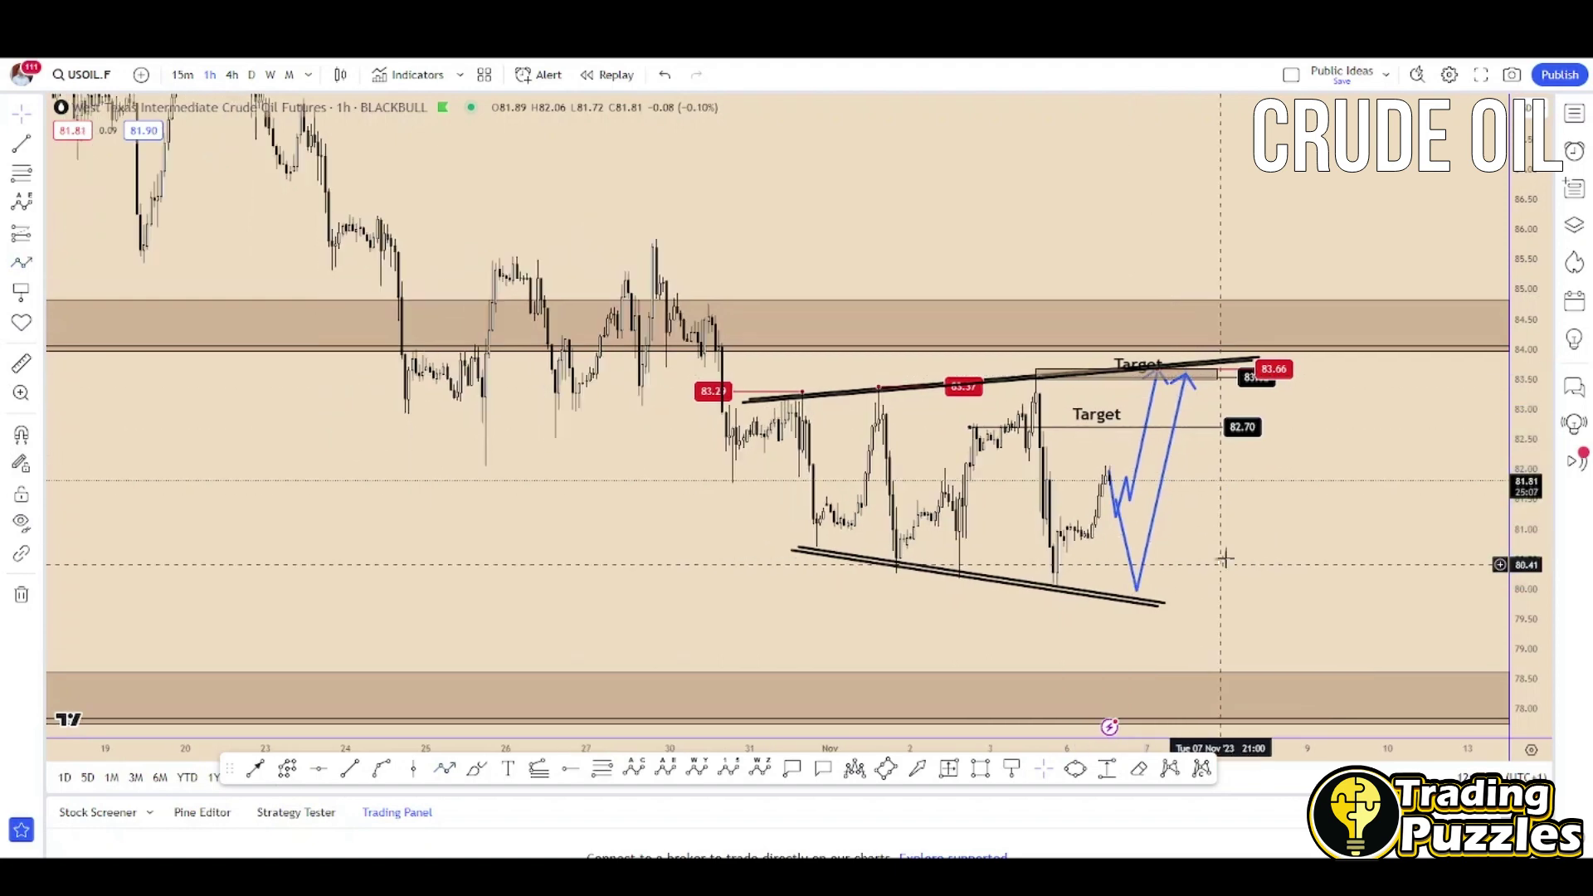
Switch to the 4-hour timeframe and brush a horizontal line through the early-to-mid October reactions in the 84 target zone
click(231, 75)
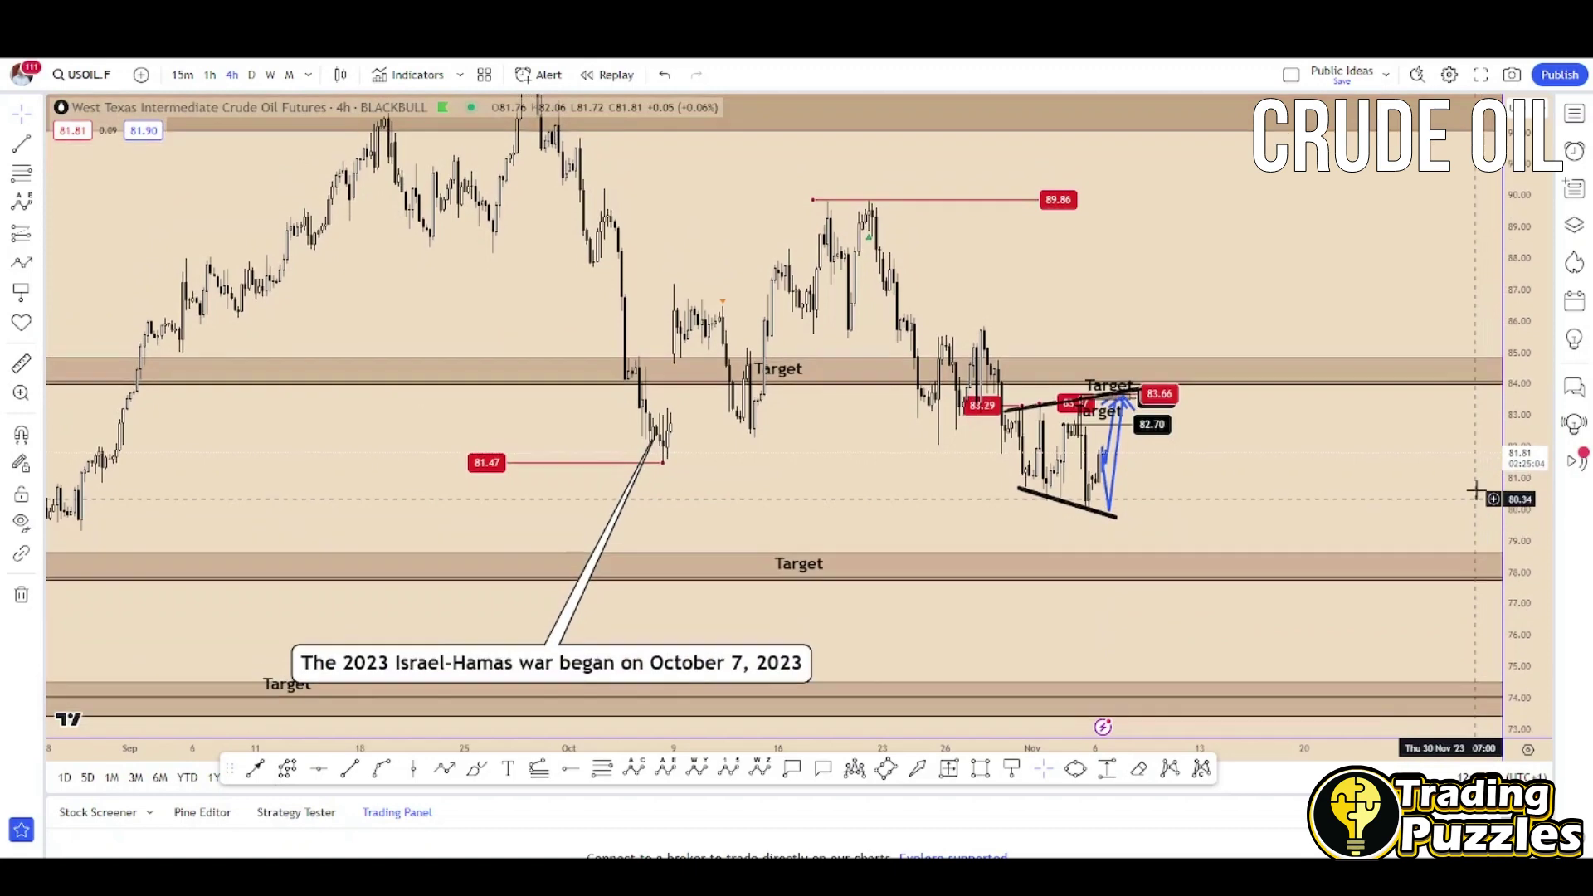
drag(1202, 264, 1258, 344)
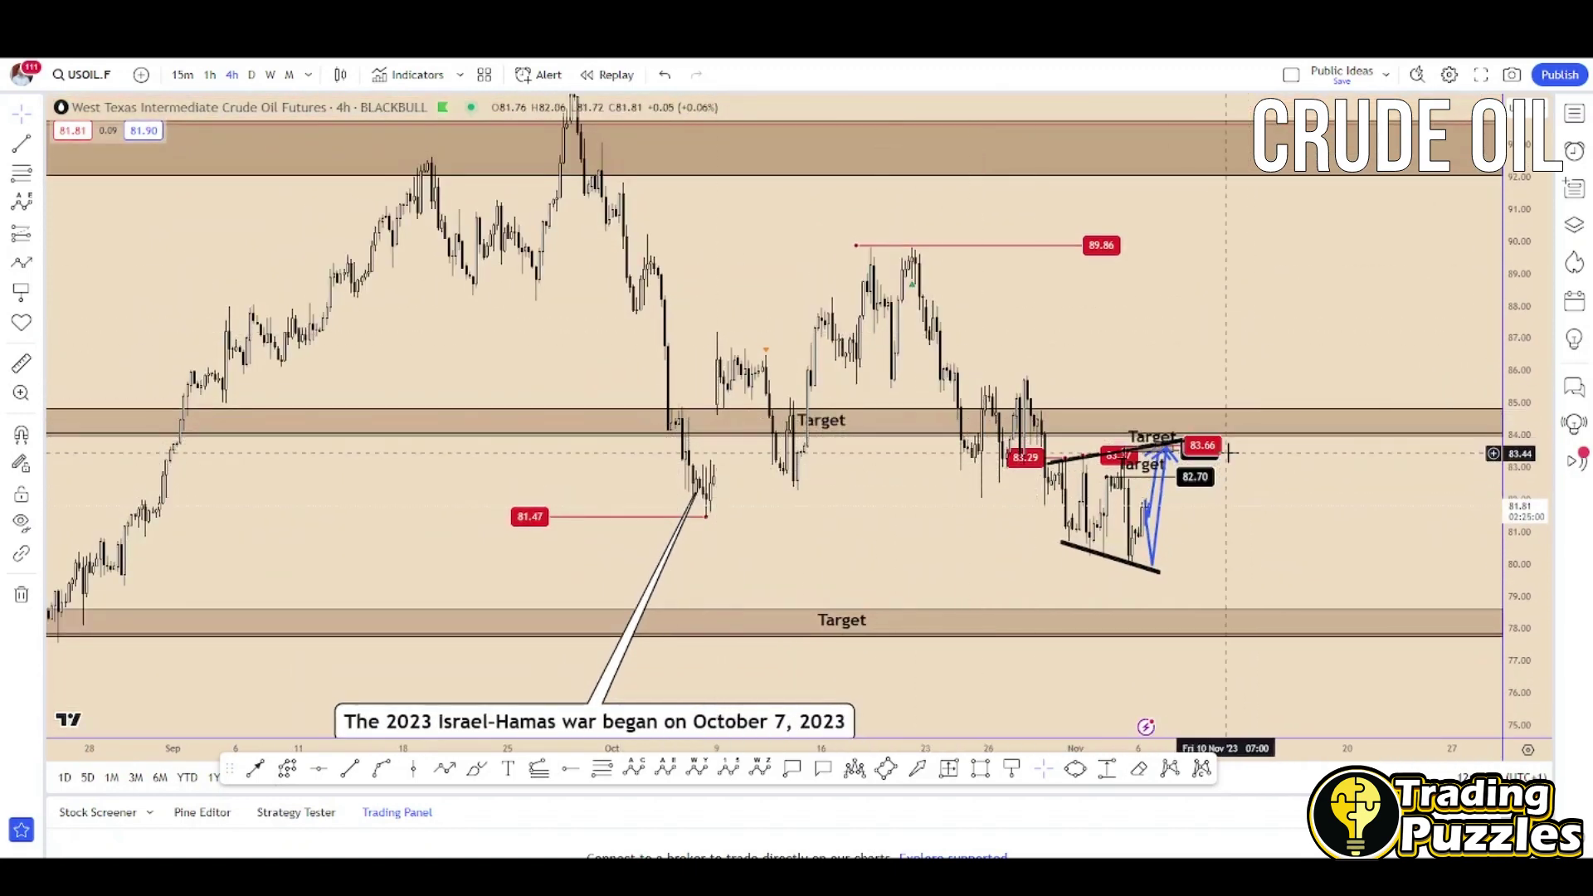
scroll(1229, 452, up, 2)
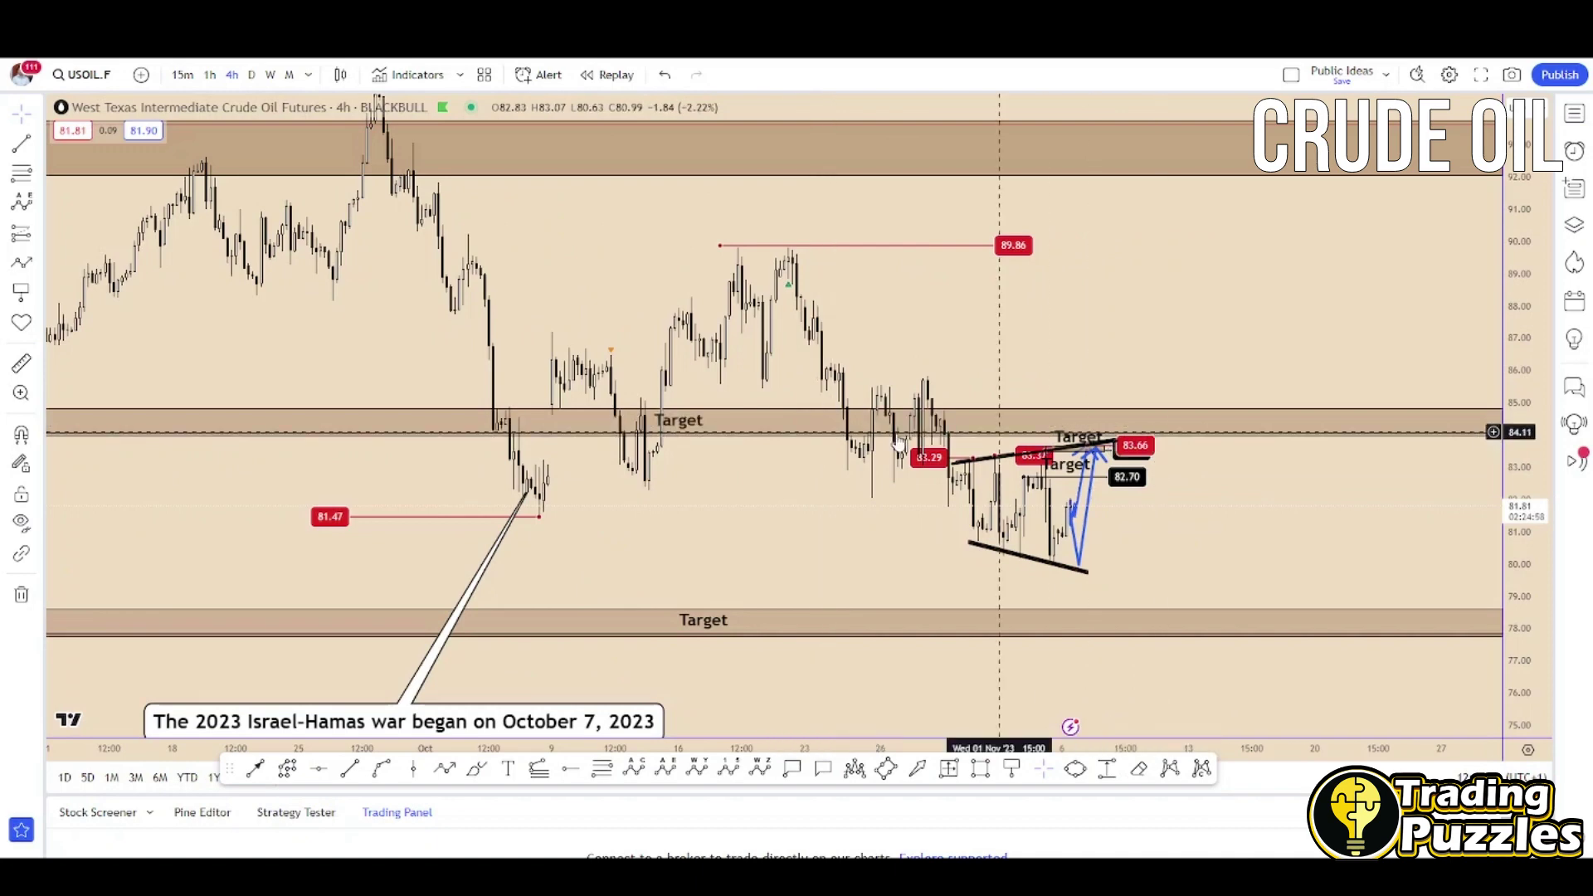
click(473, 771)
click(528, 428)
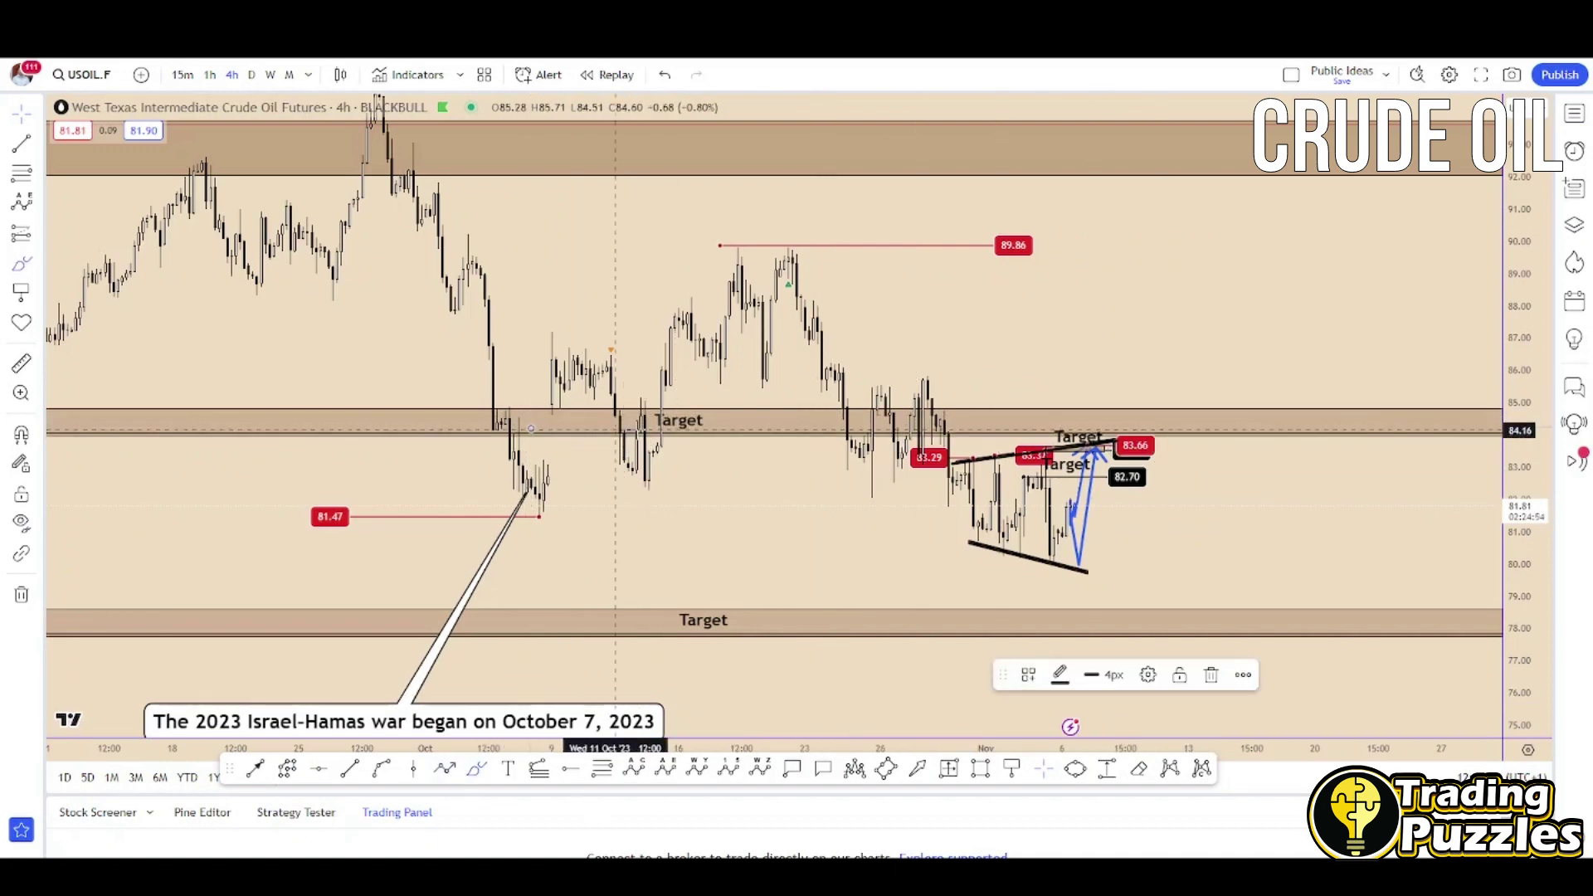
mouse_move(523, 428)
mouse_down()
mouse_move(693, 427)
mouse_move(495, 425)
mouse_move(656, 447)
mouse_move(693, 424)
mouse_up()
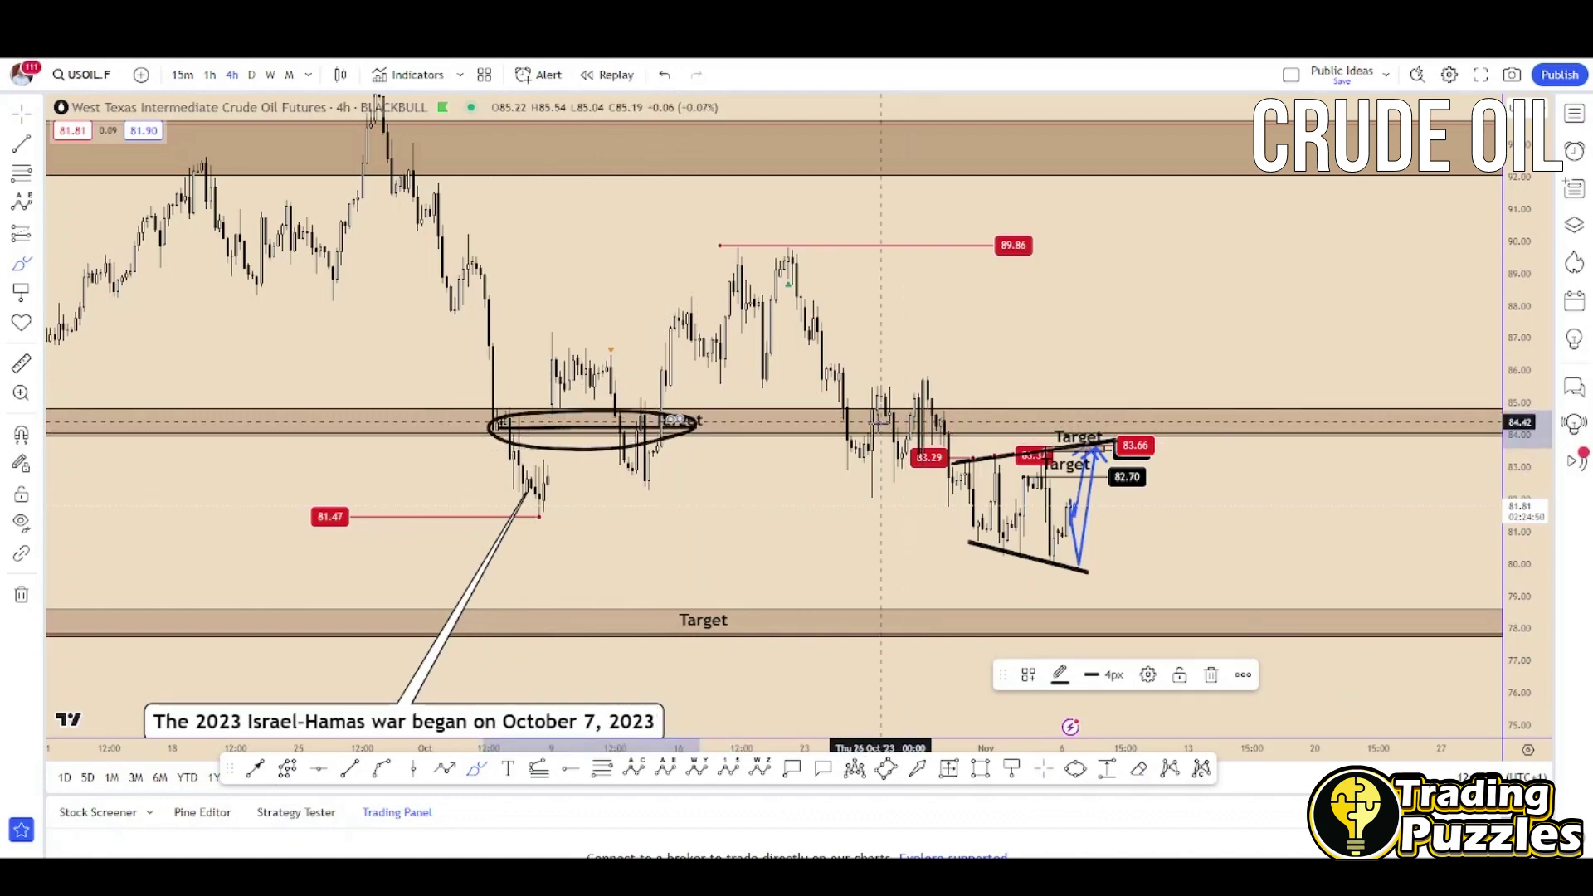
Circle the late-October reactions in the 84 zone, sketch a drop from the upper trendline, and undo the circles and the drop
mouse_move(973, 421)
mouse_down()
mouse_move(846, 429)
mouse_move(923, 422)
mouse_up()
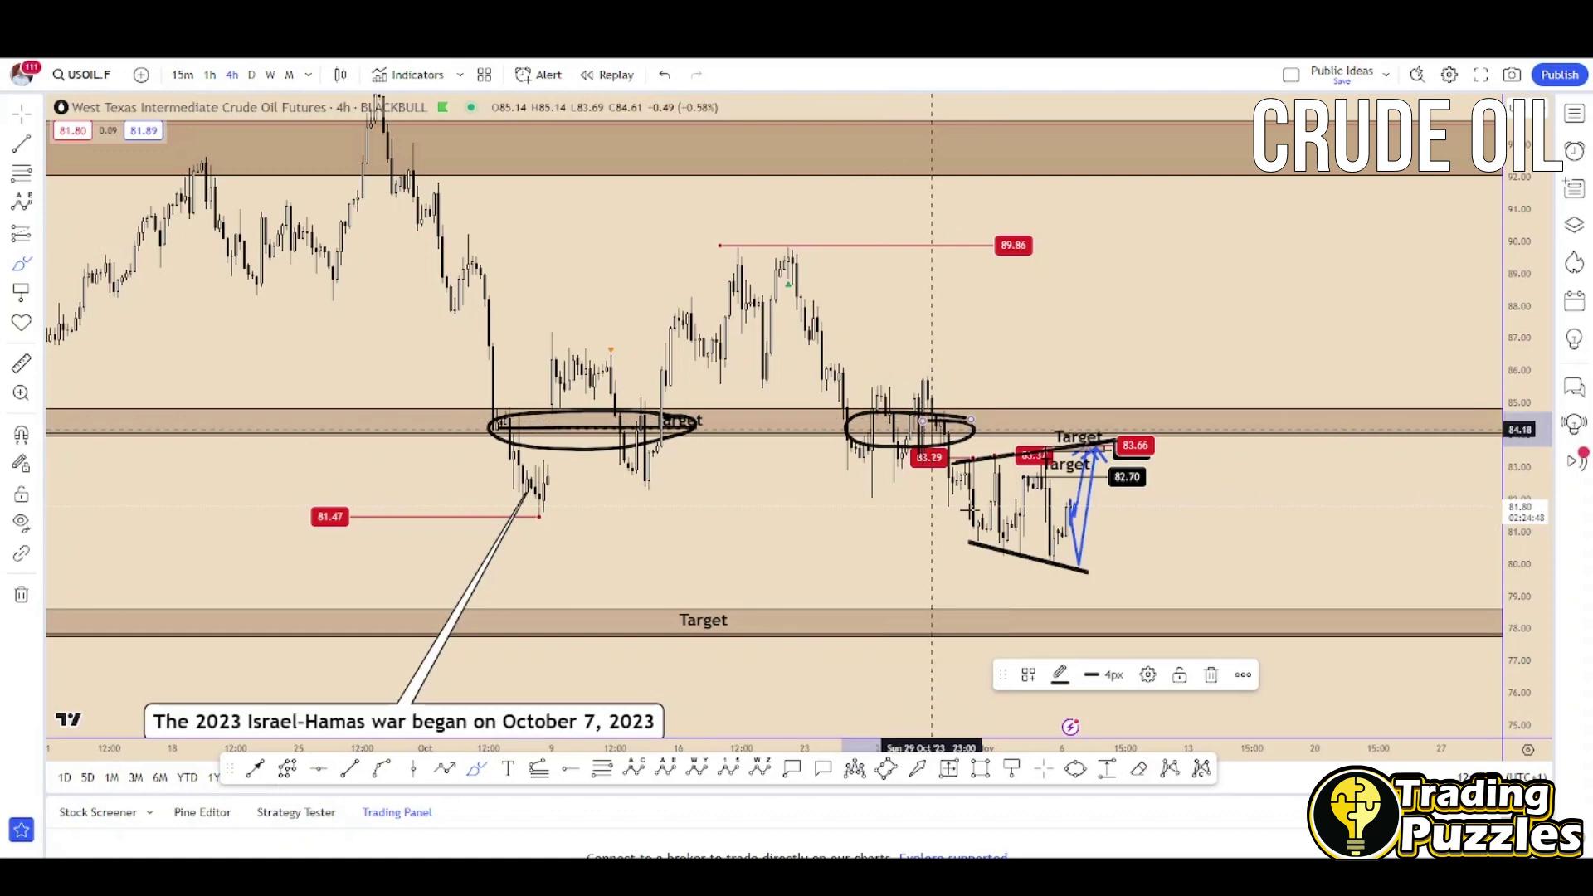
drag(1101, 452, 1172, 549)
key(ctrl+z)
key(ctrl+z)
key(ctrl+z)
key(ctrl+z)
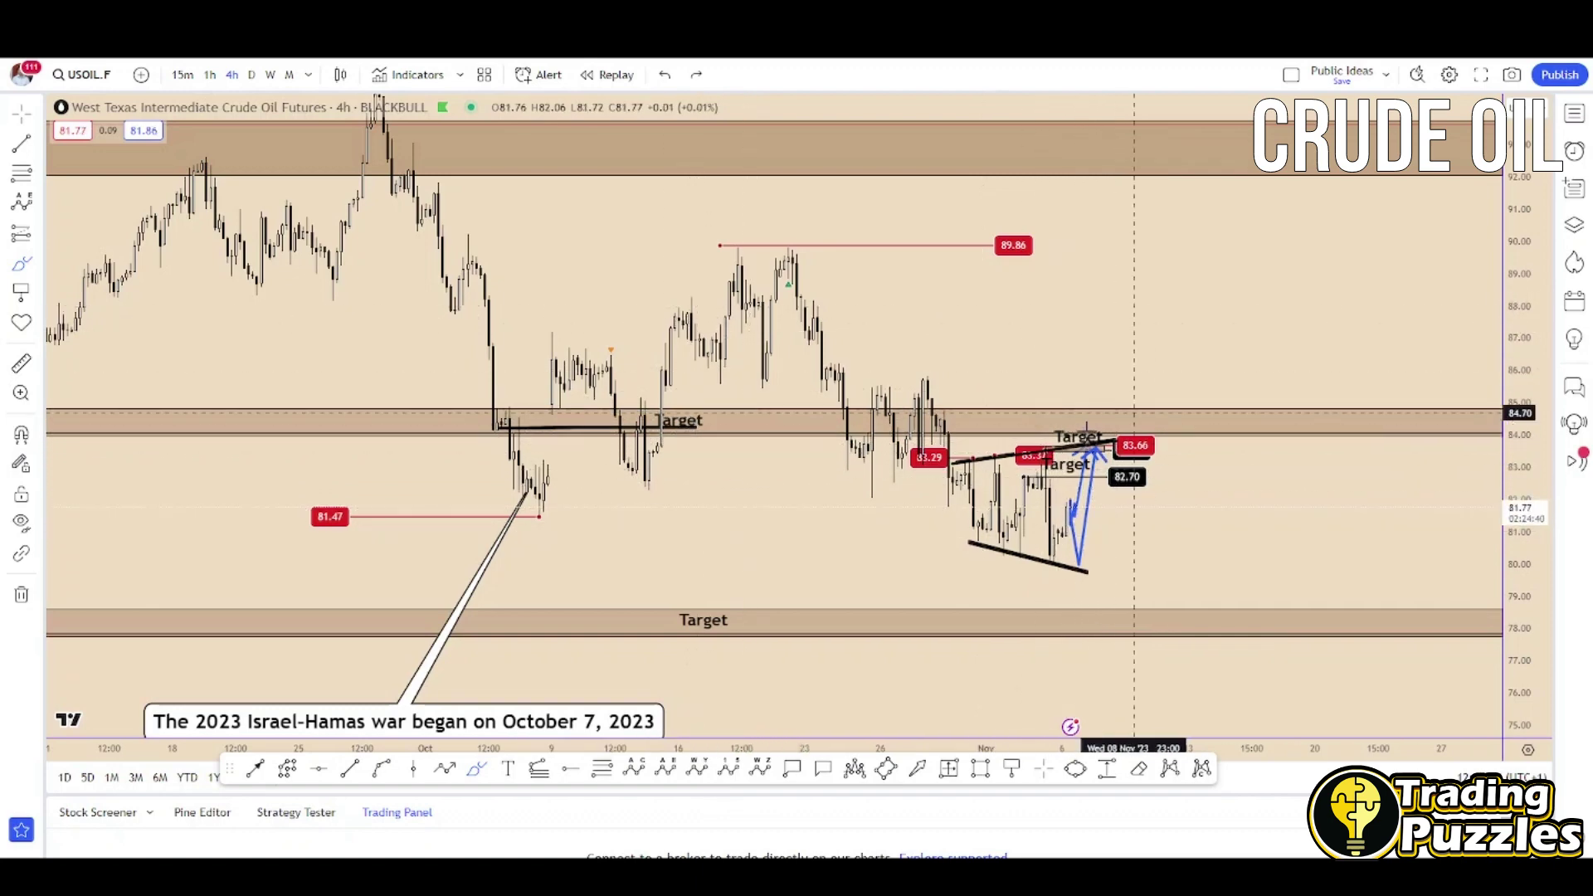
Sketch brush breakouts above the upper trendline toward 89.86 and below the lower trendline, and undo them
drag(1092, 422, 1097, 415)
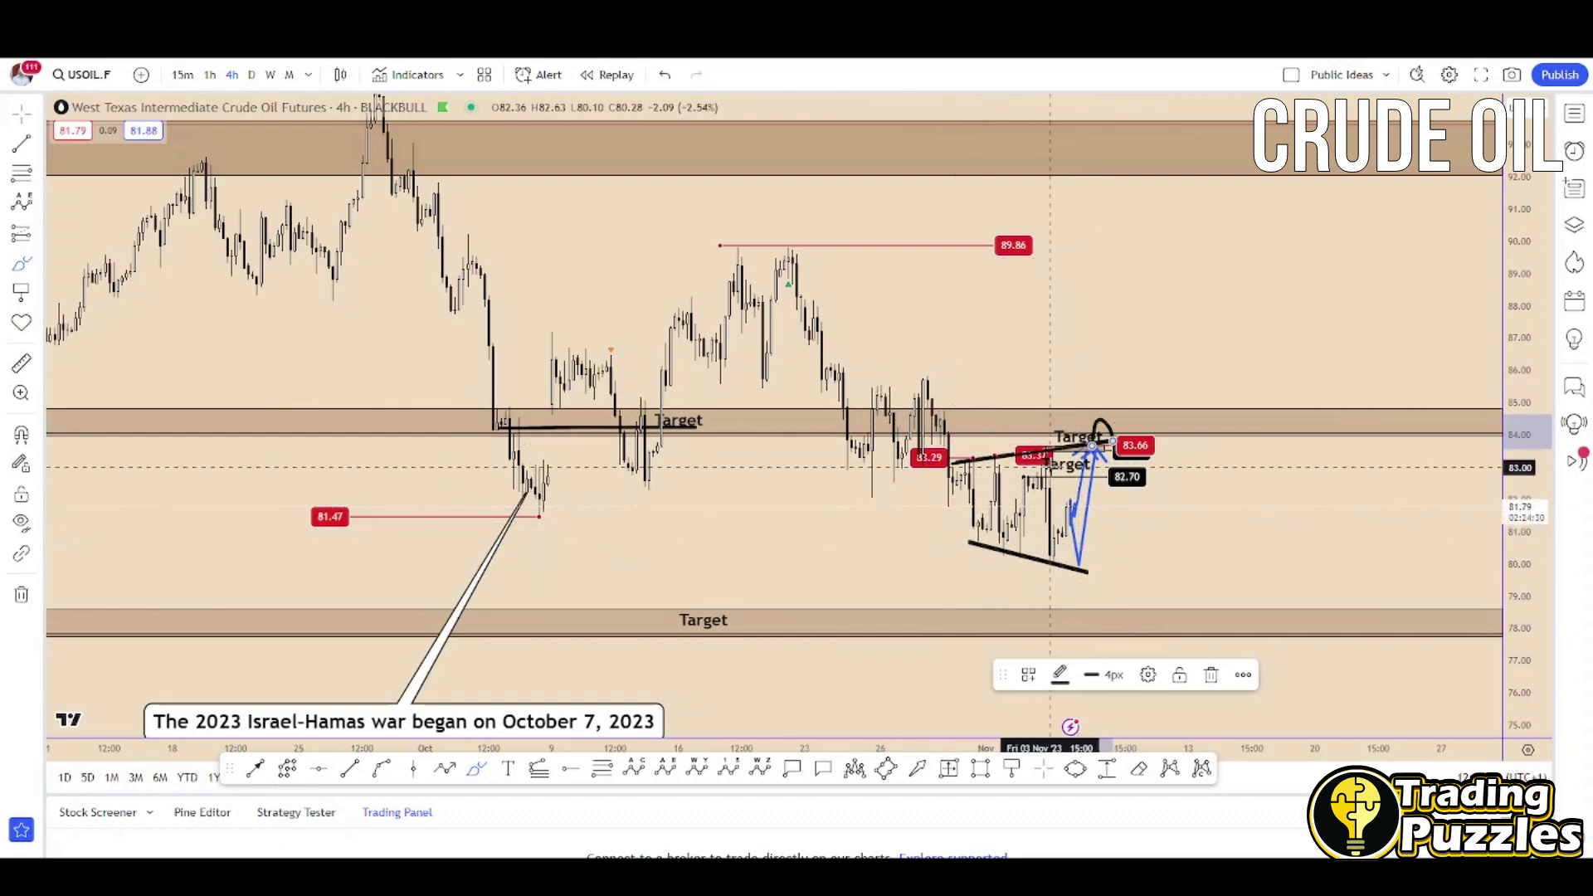
drag(1078, 567, 1131, 702)
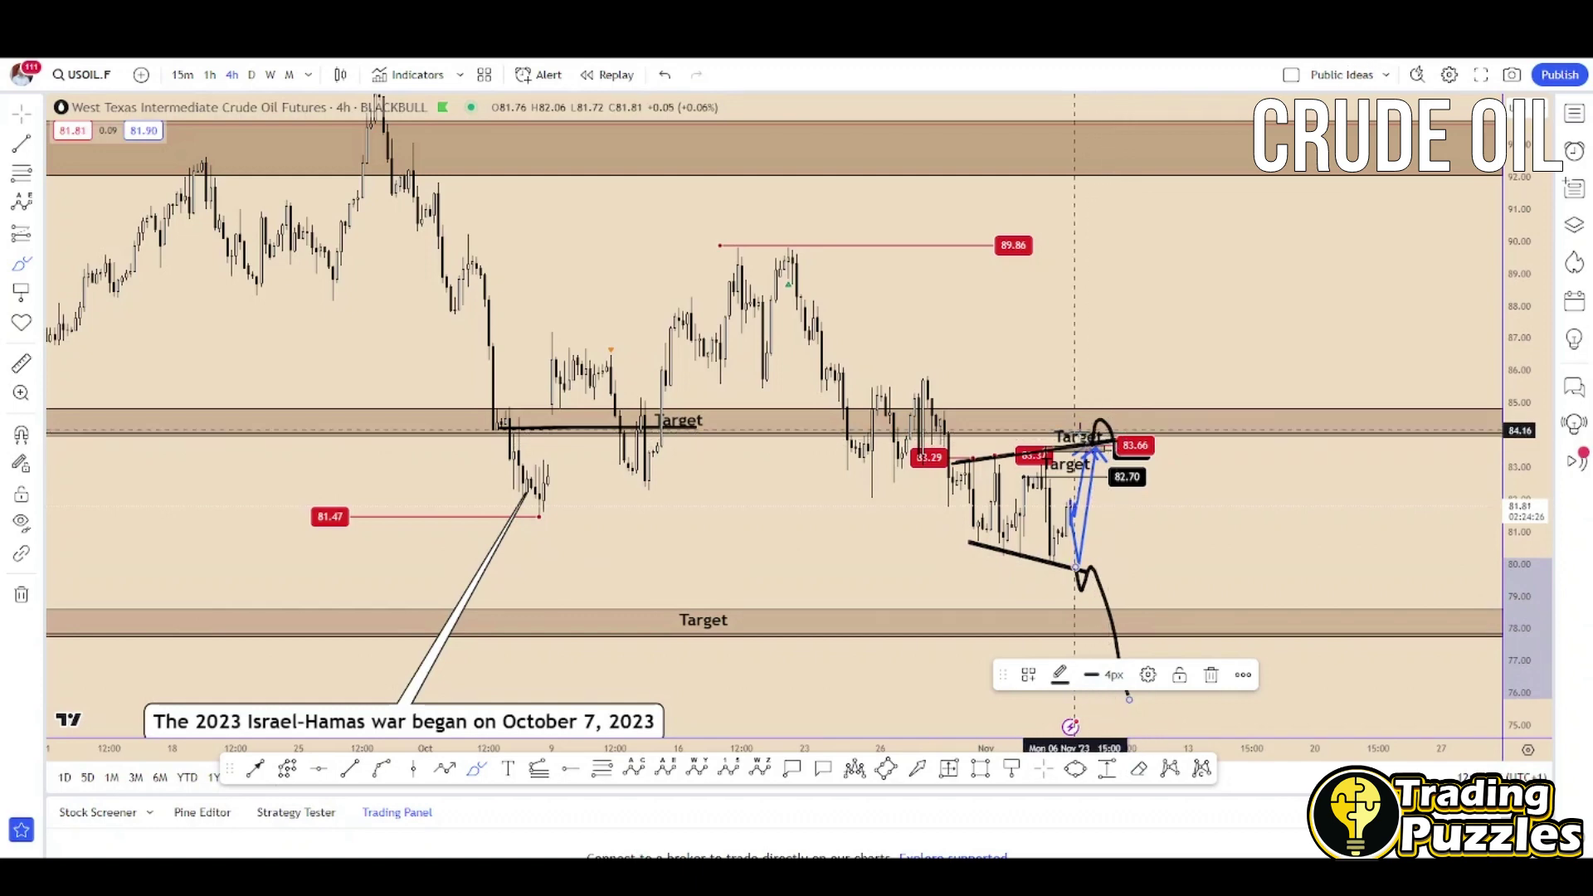
mouse_move(1108, 428)
mouse_down()
mouse_move(1149, 253)
mouse_move(1172, 306)
mouse_up()
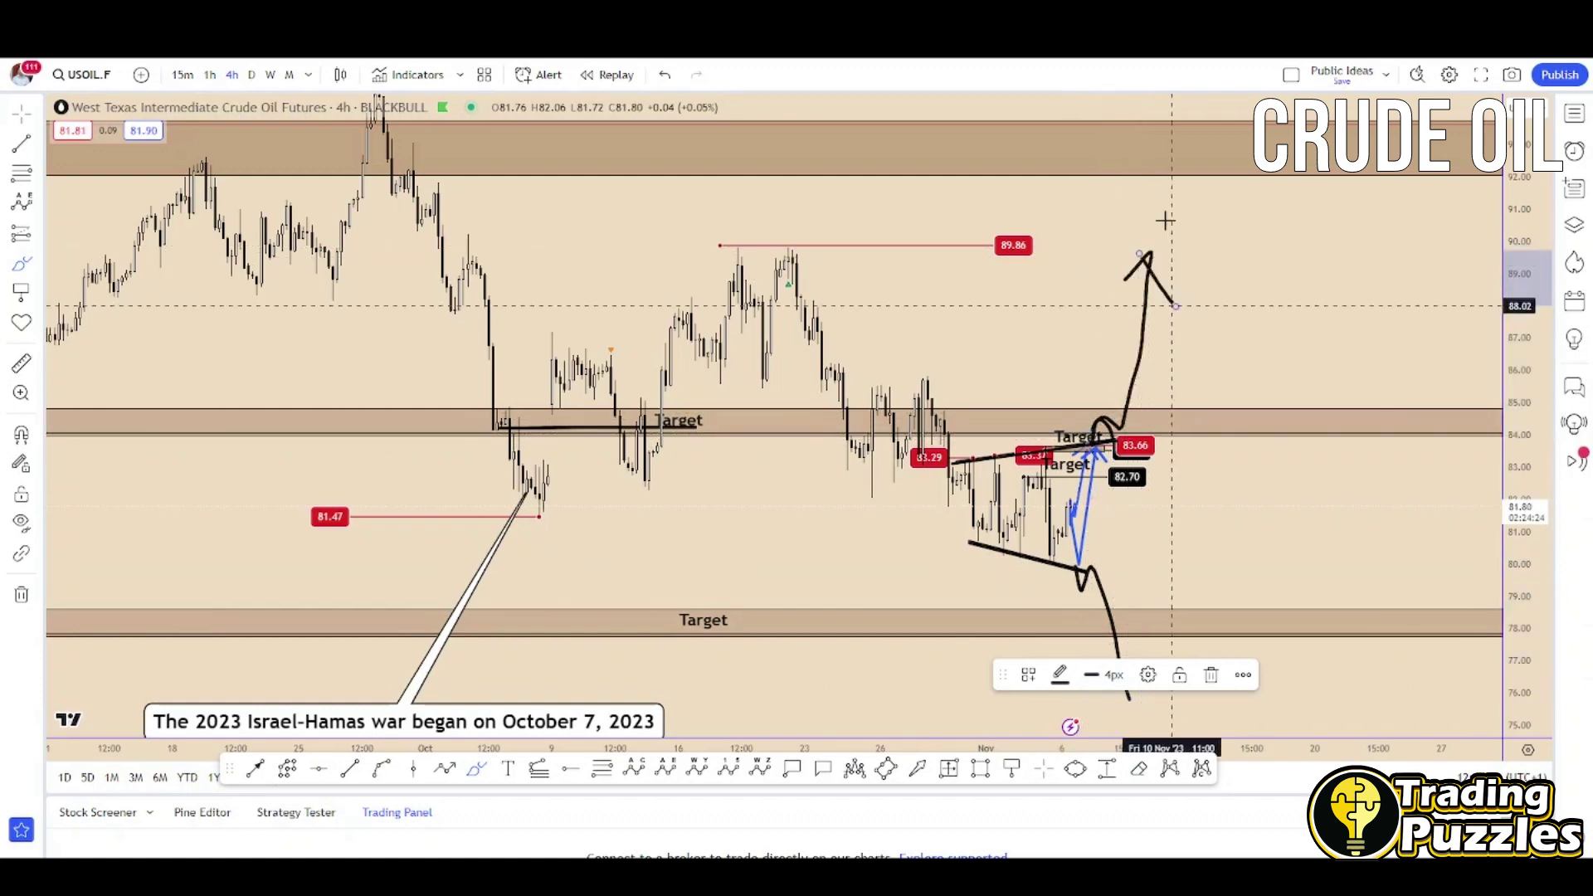
key(ctrl+z)
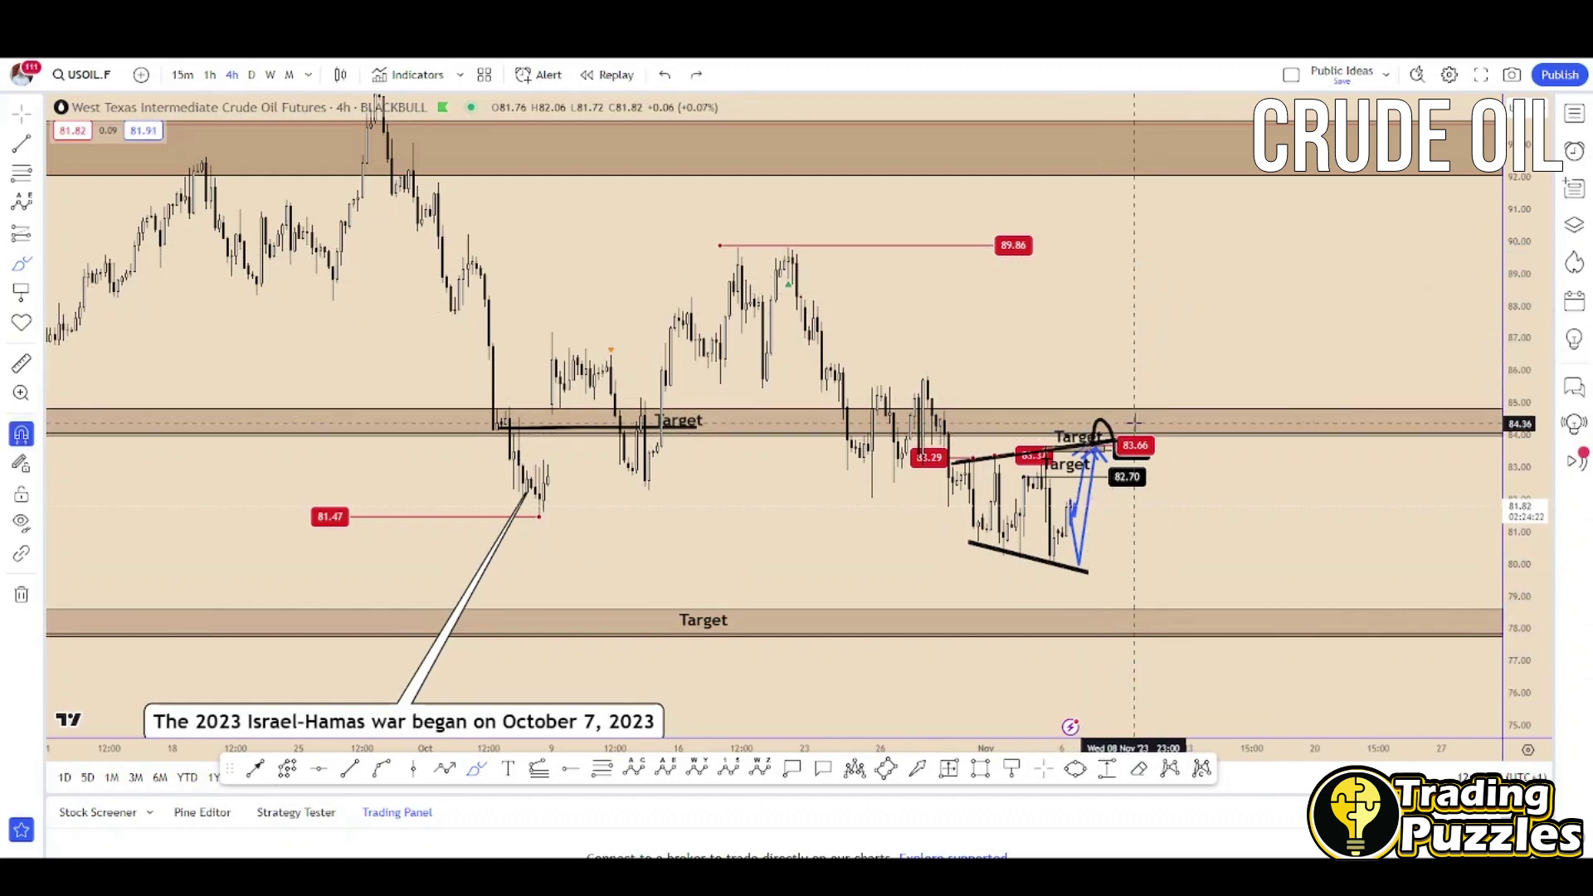
key(ctrl+z)
Draw a projected breakout path from the upper trendline up to 89.86, and extend the 89.86 price note past its arrowhead
click(446, 770)
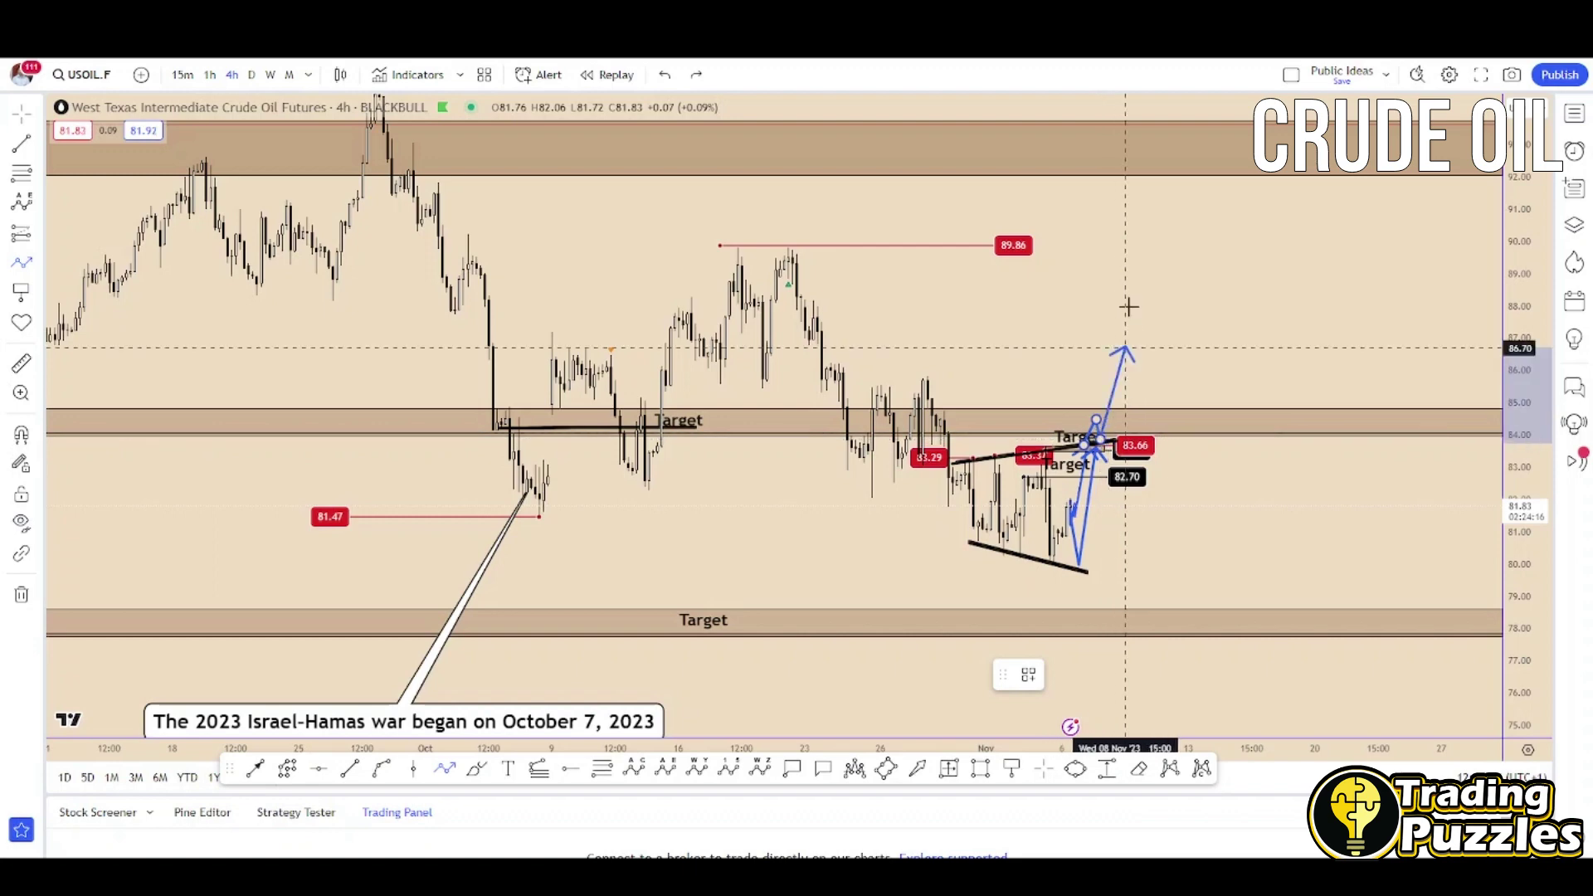
click(1129, 247)
click(1006, 246)
drag(1006, 249, 1189, 247)
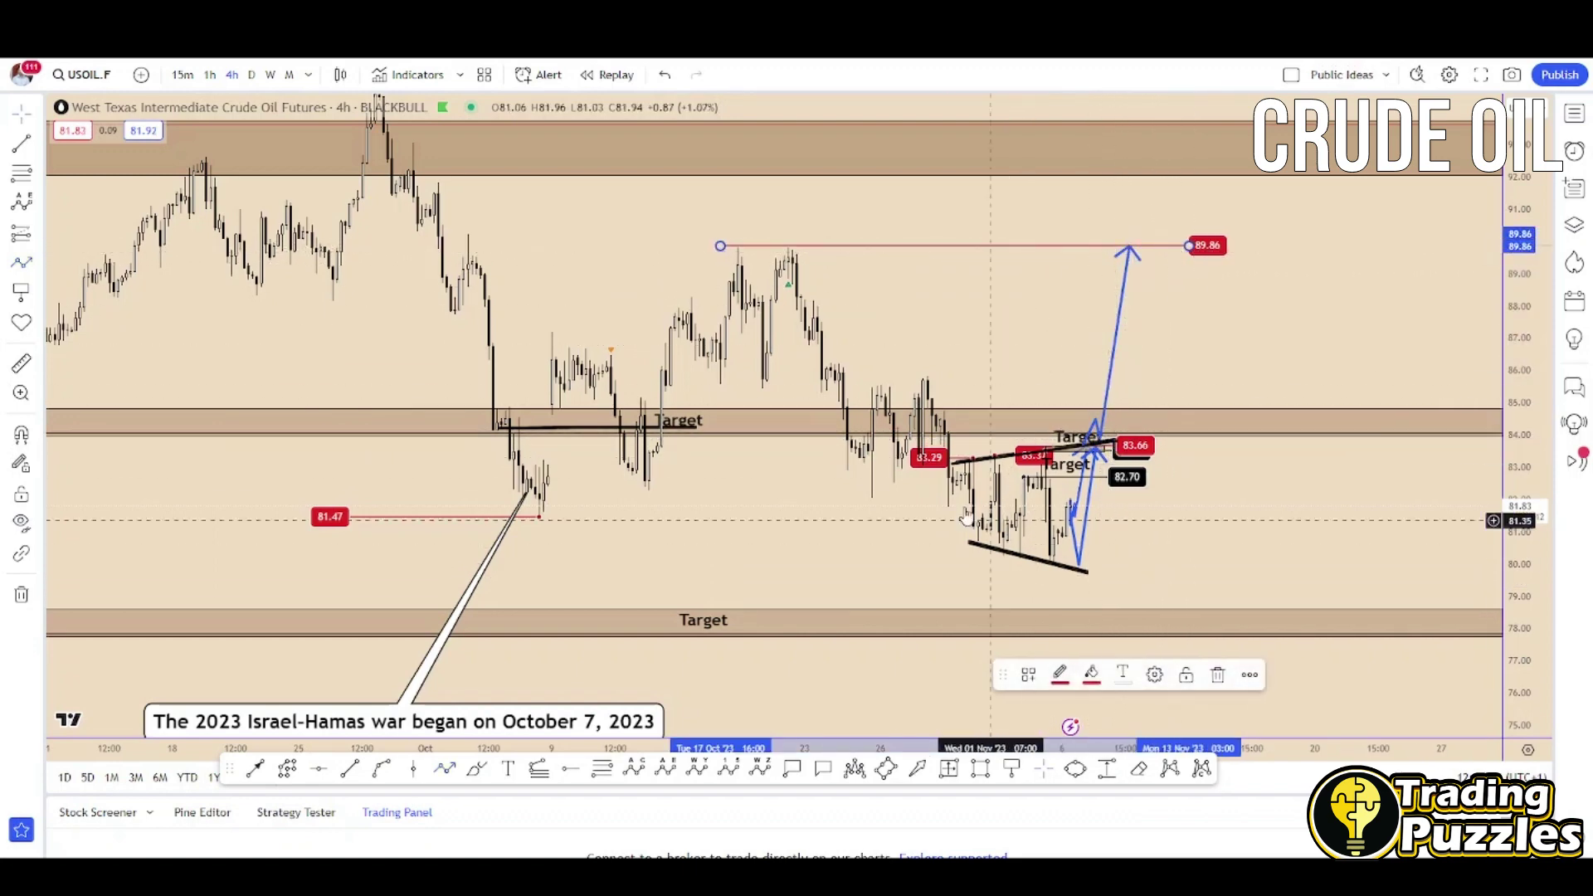
Draw a narrow resistance zone just below 86.04 from 17 October to mid-November, and add a price note at 85.93 along it
click(980, 769)
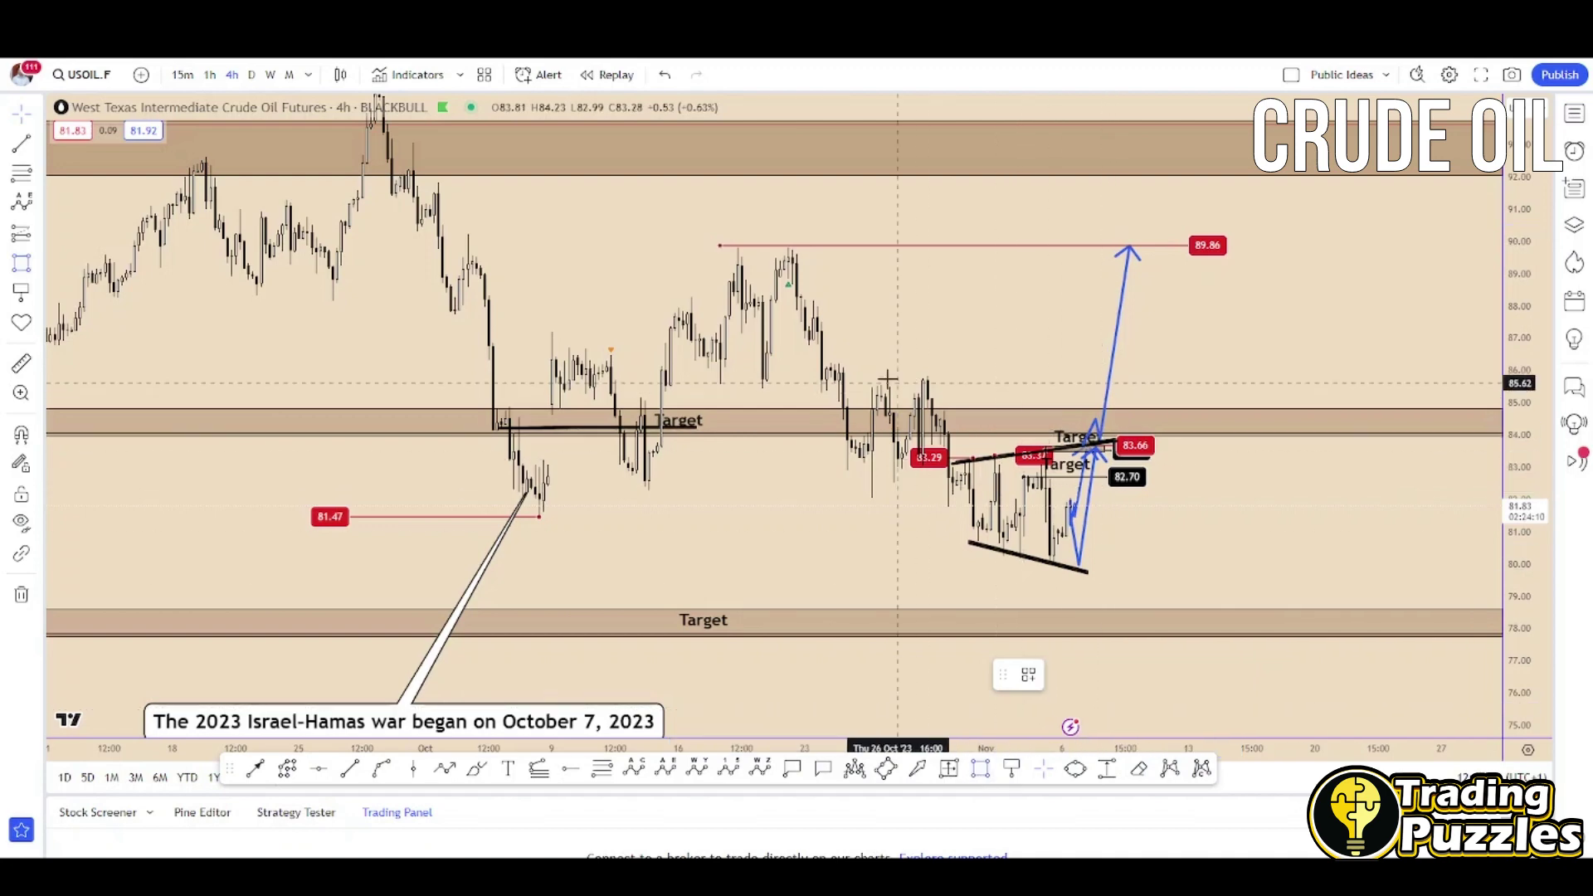
drag(704, 361, 1244, 370)
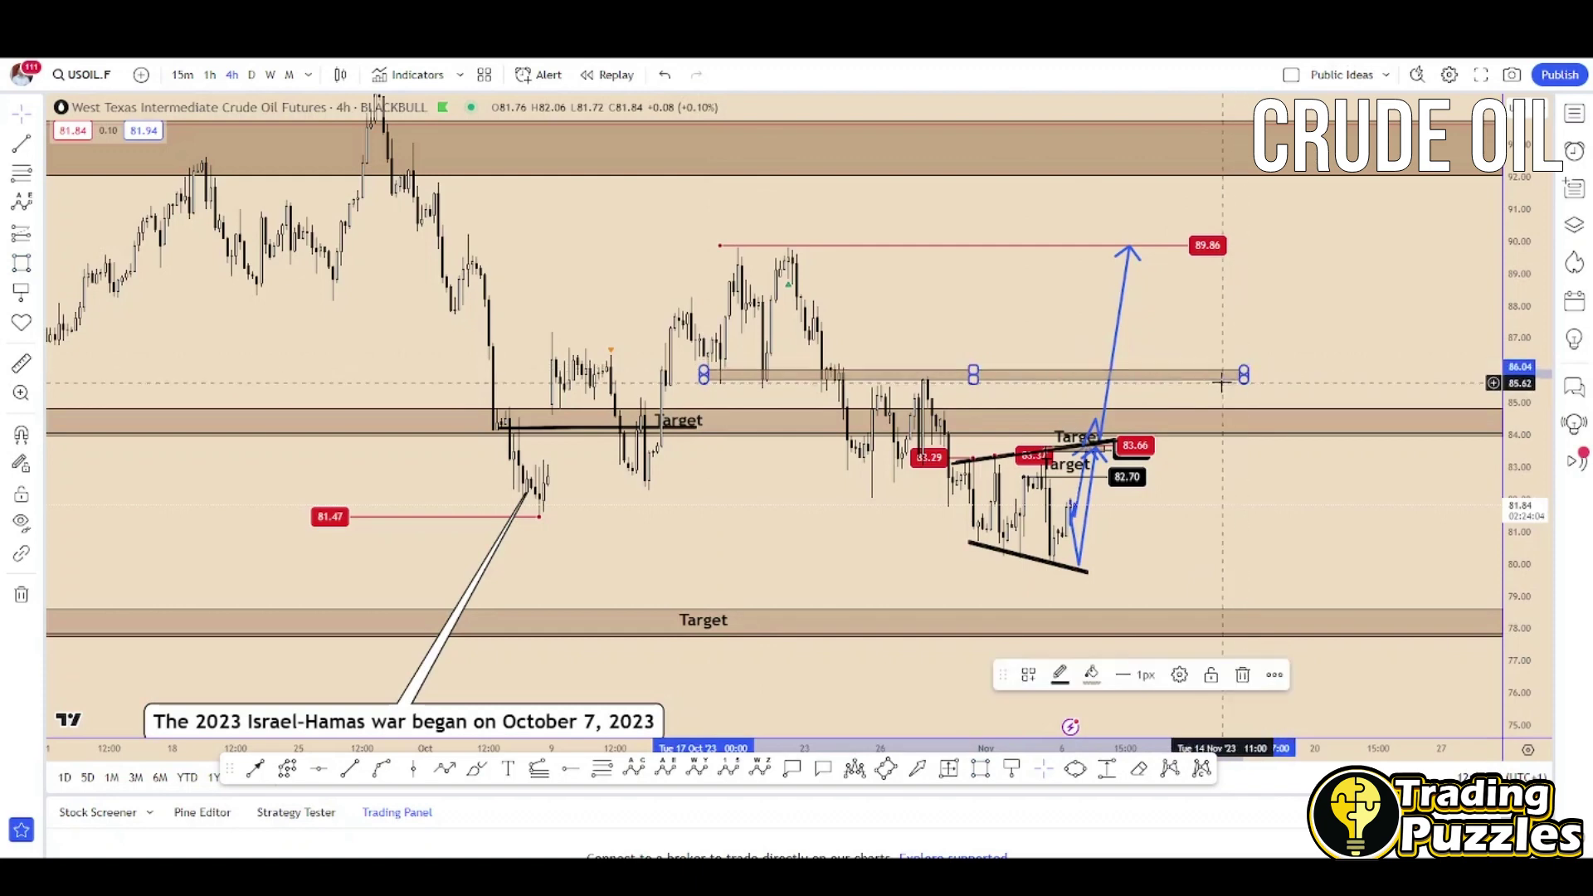
click(1014, 769)
click(721, 373)
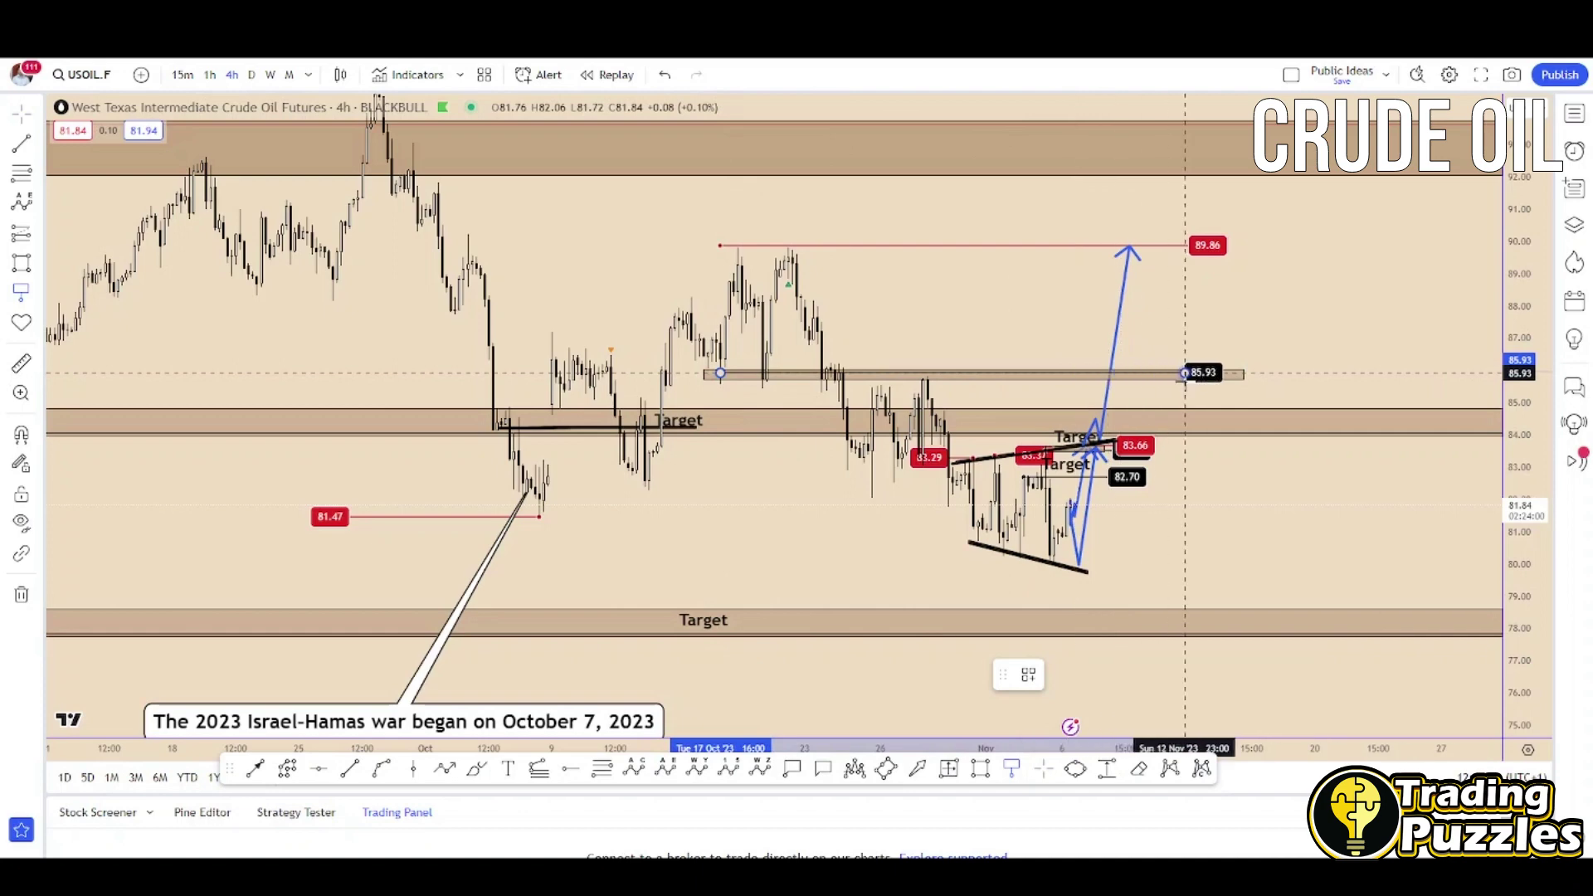
click(1208, 373)
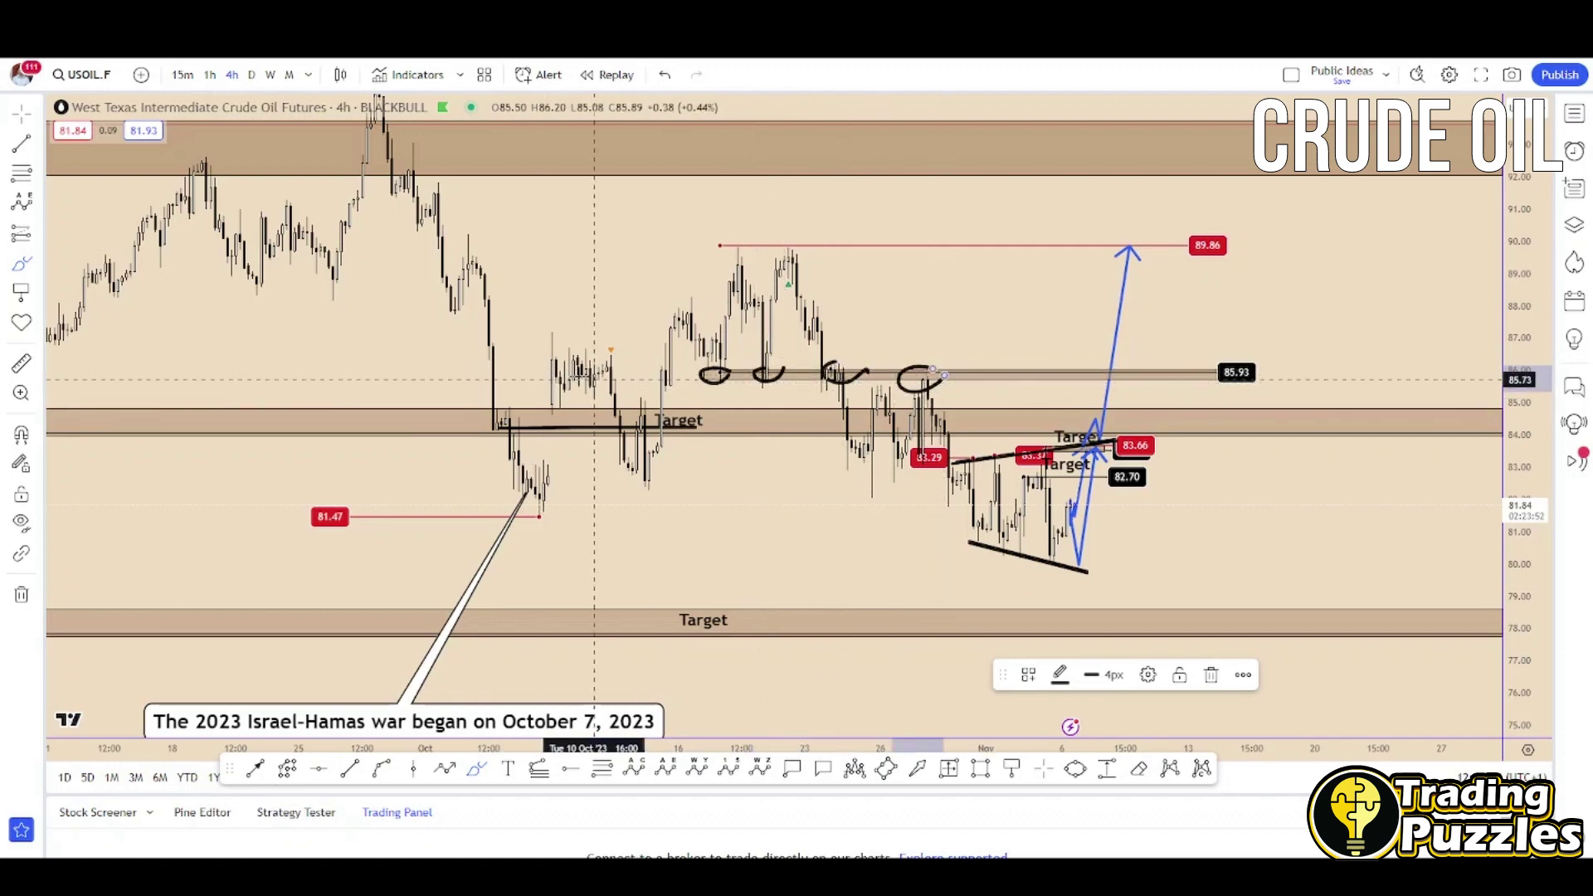
Circle the reactions at the 85.93 zone with the brush and draw a brush line through the earlier October consolidation at that level
drag(653, 373, 552, 375)
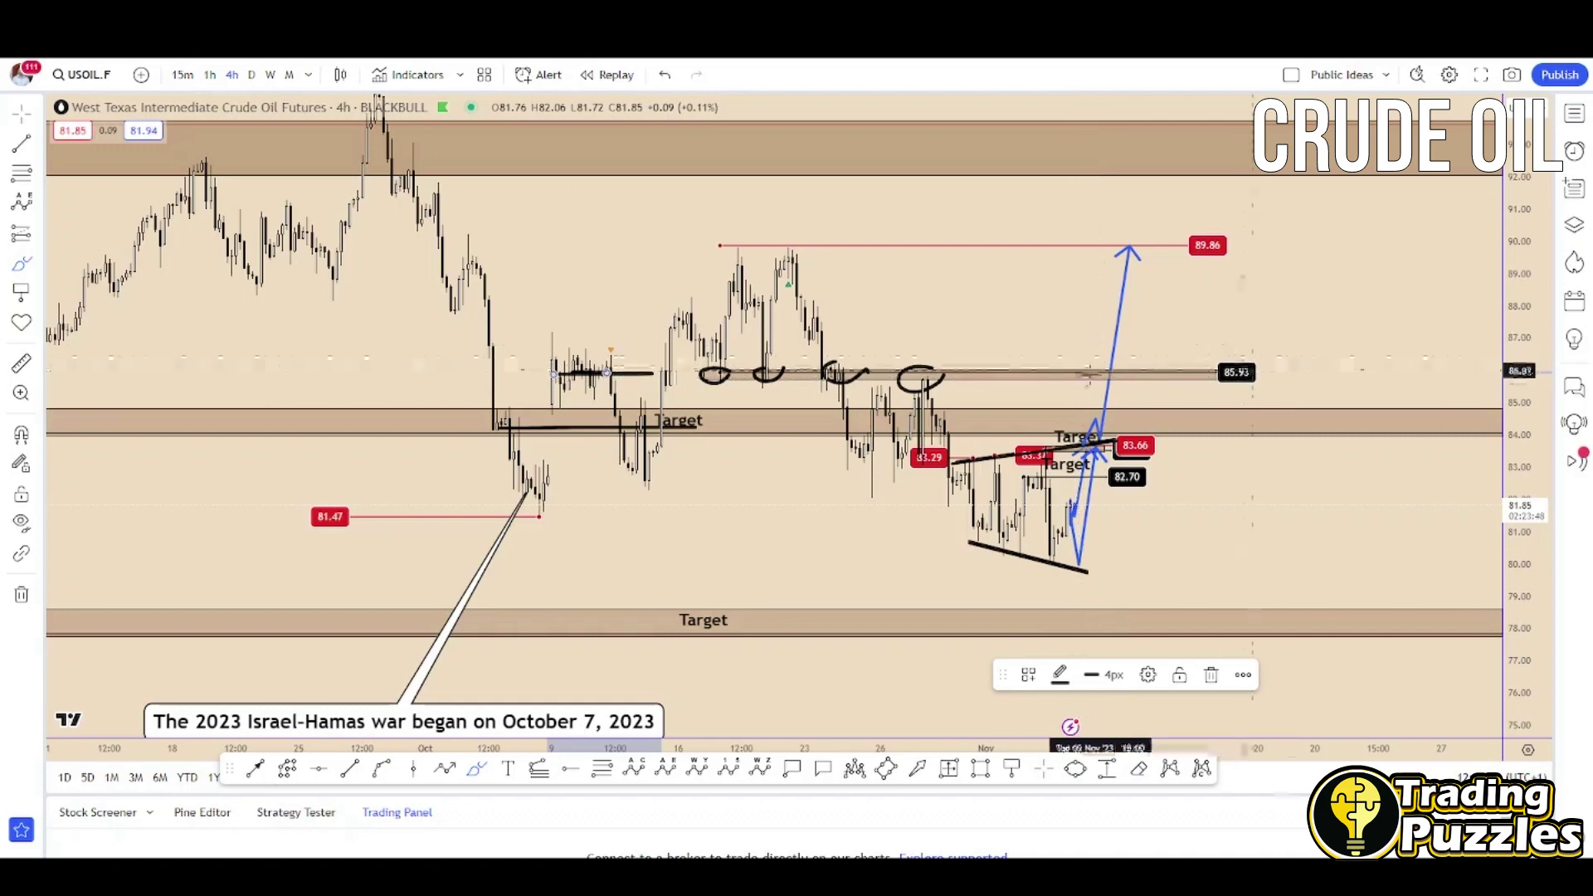
drag(1047, 319, 1070, 355)
key(ctrl+z)
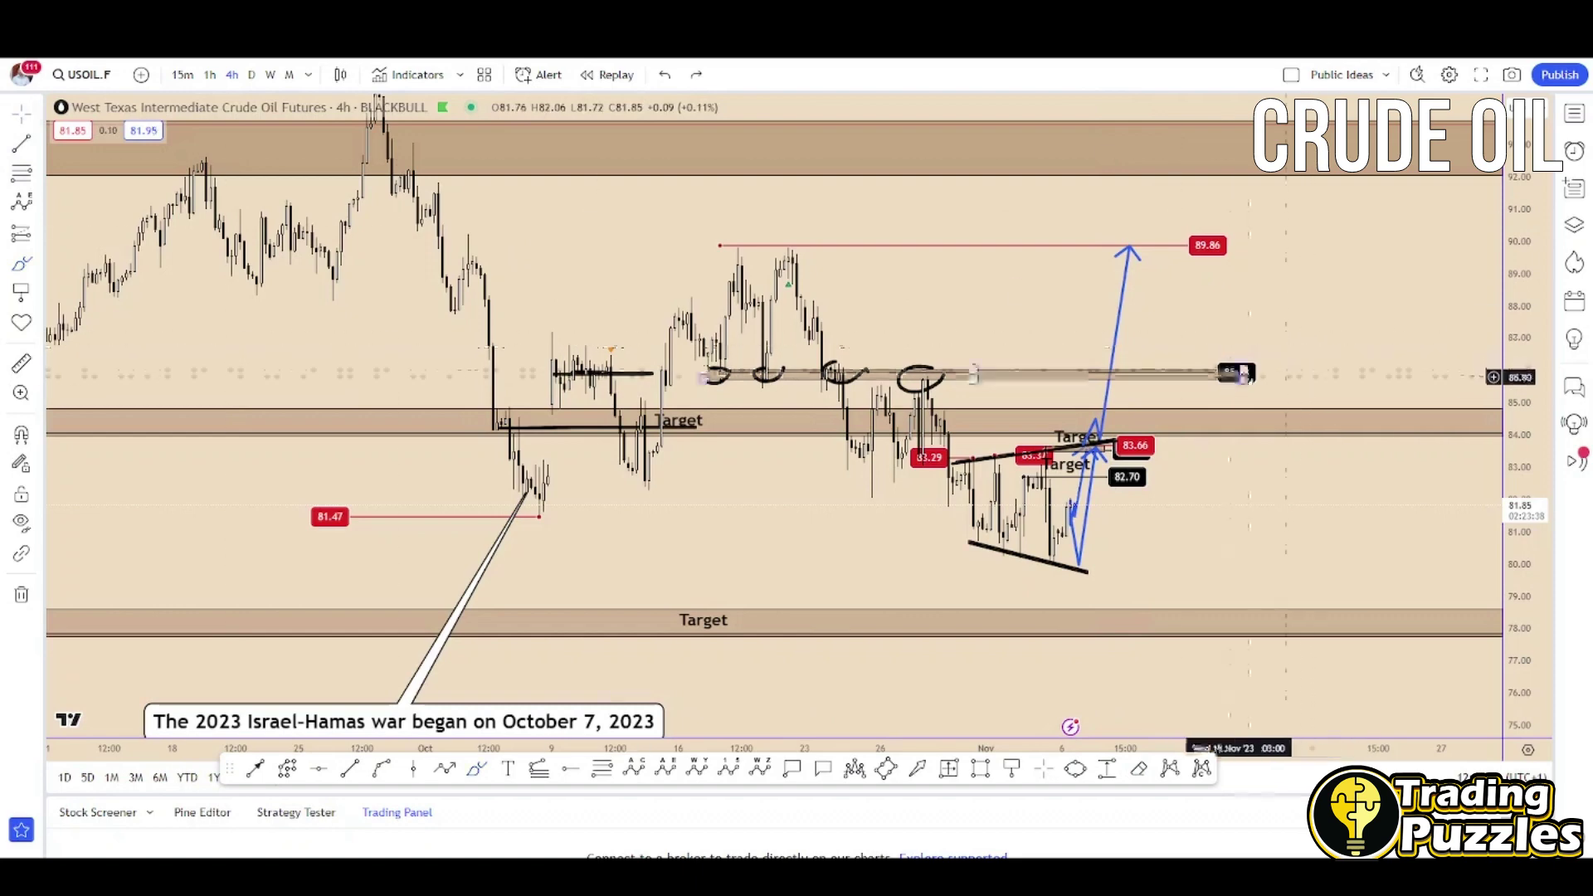
Apply the Target template to the 85.93 price note, and draw a narrow resistance zone directly beneath the 89.86 line
click(1236, 373)
click(1029, 674)
click(1171, 462)
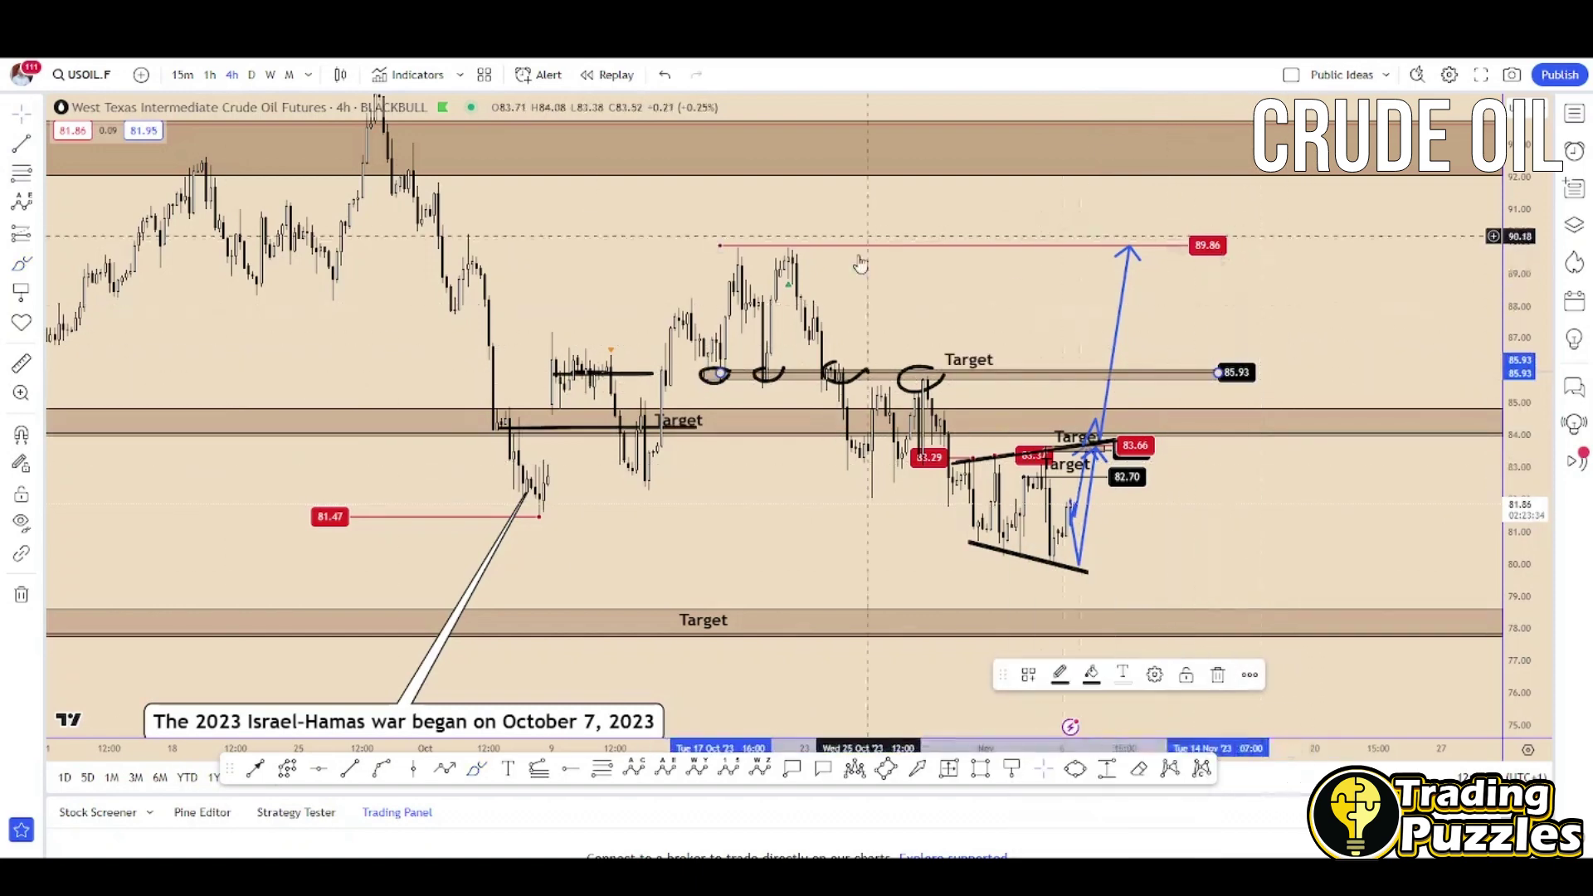
click(982, 769)
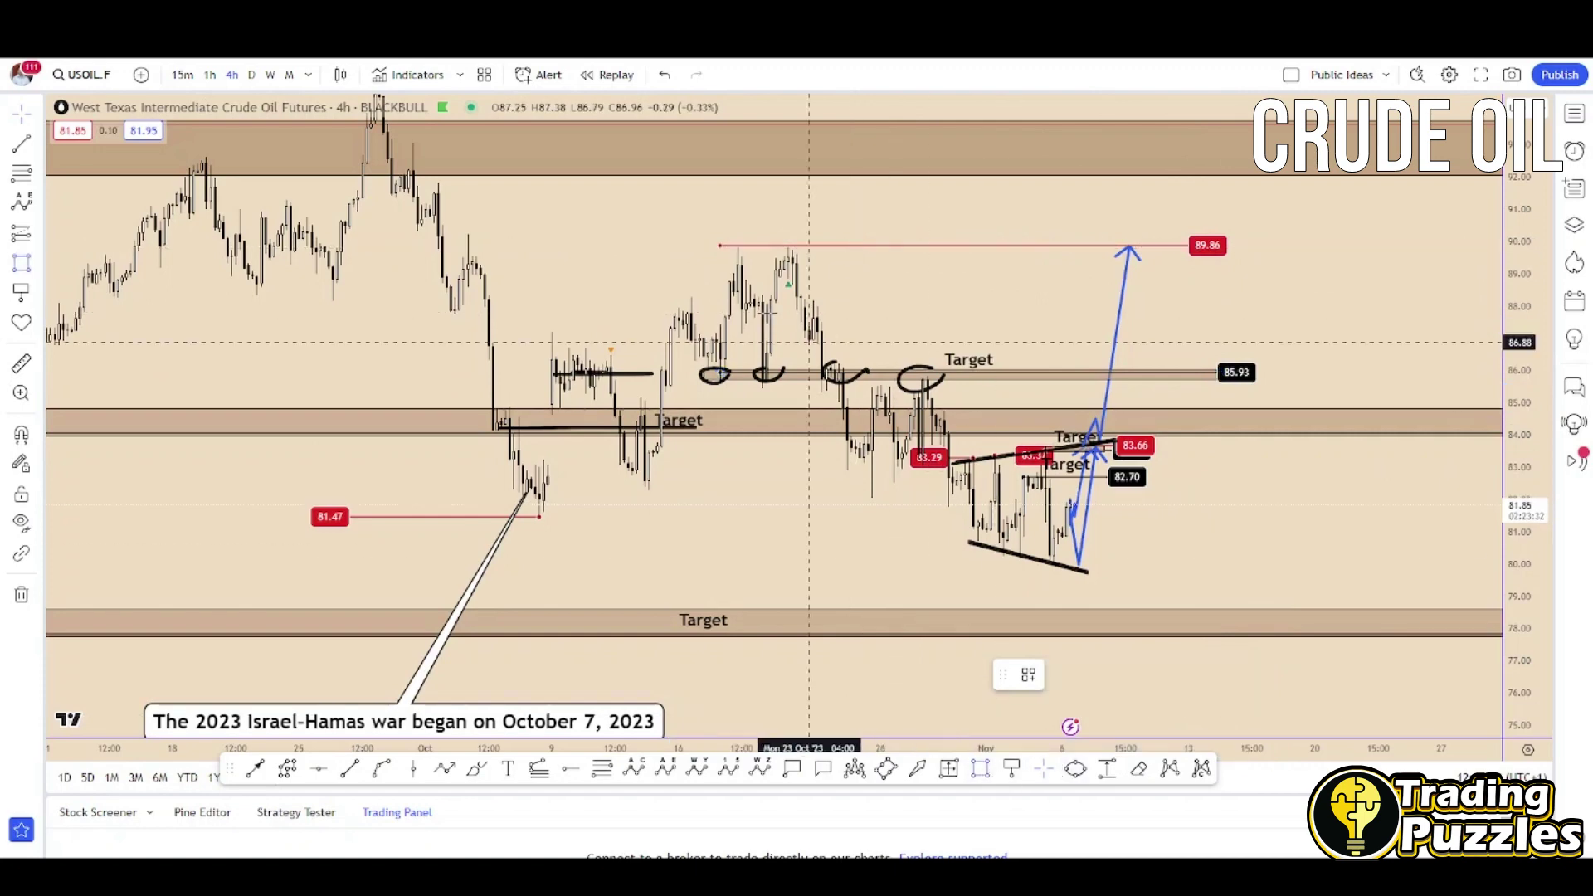
drag(726, 249, 1228, 251)
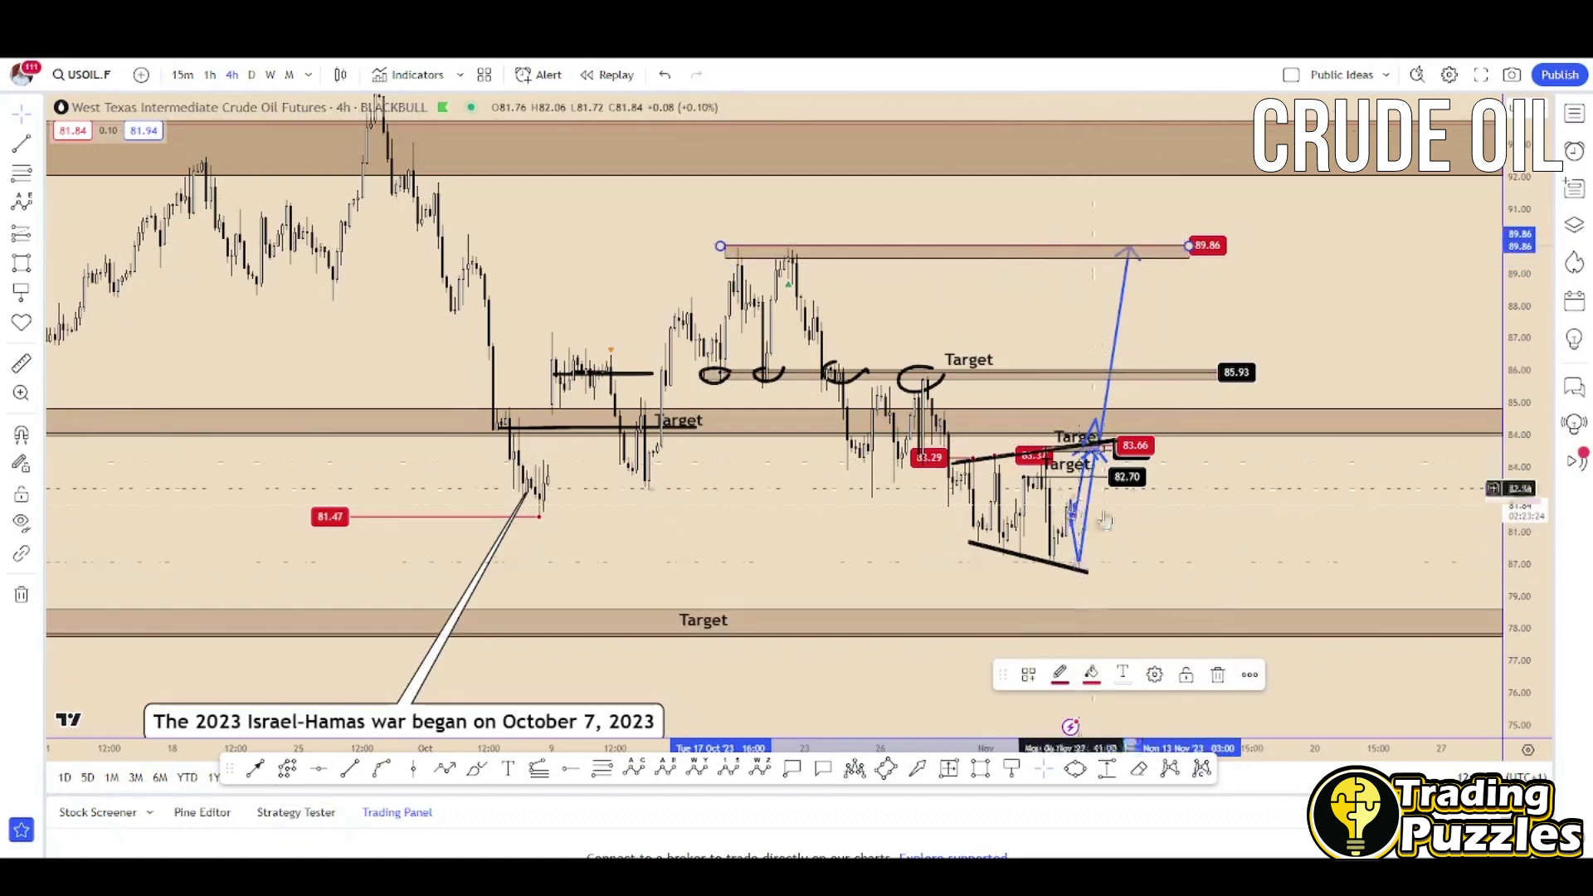
Try a projected path from the upper trendline down into the 78 target zone, and undo it
click(445, 769)
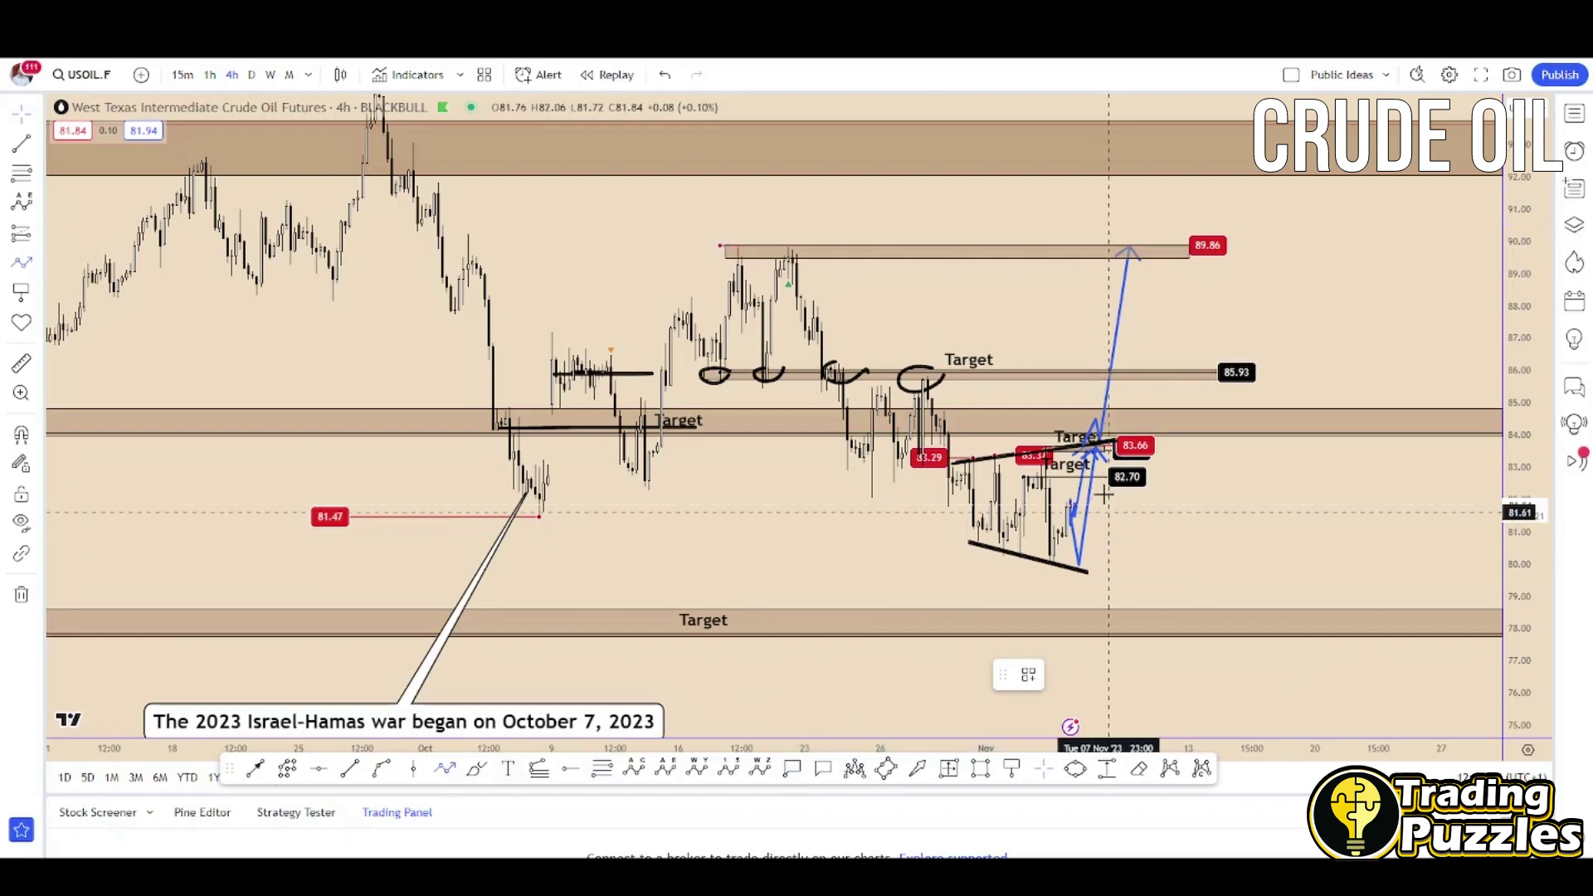
double_click(1147, 622)
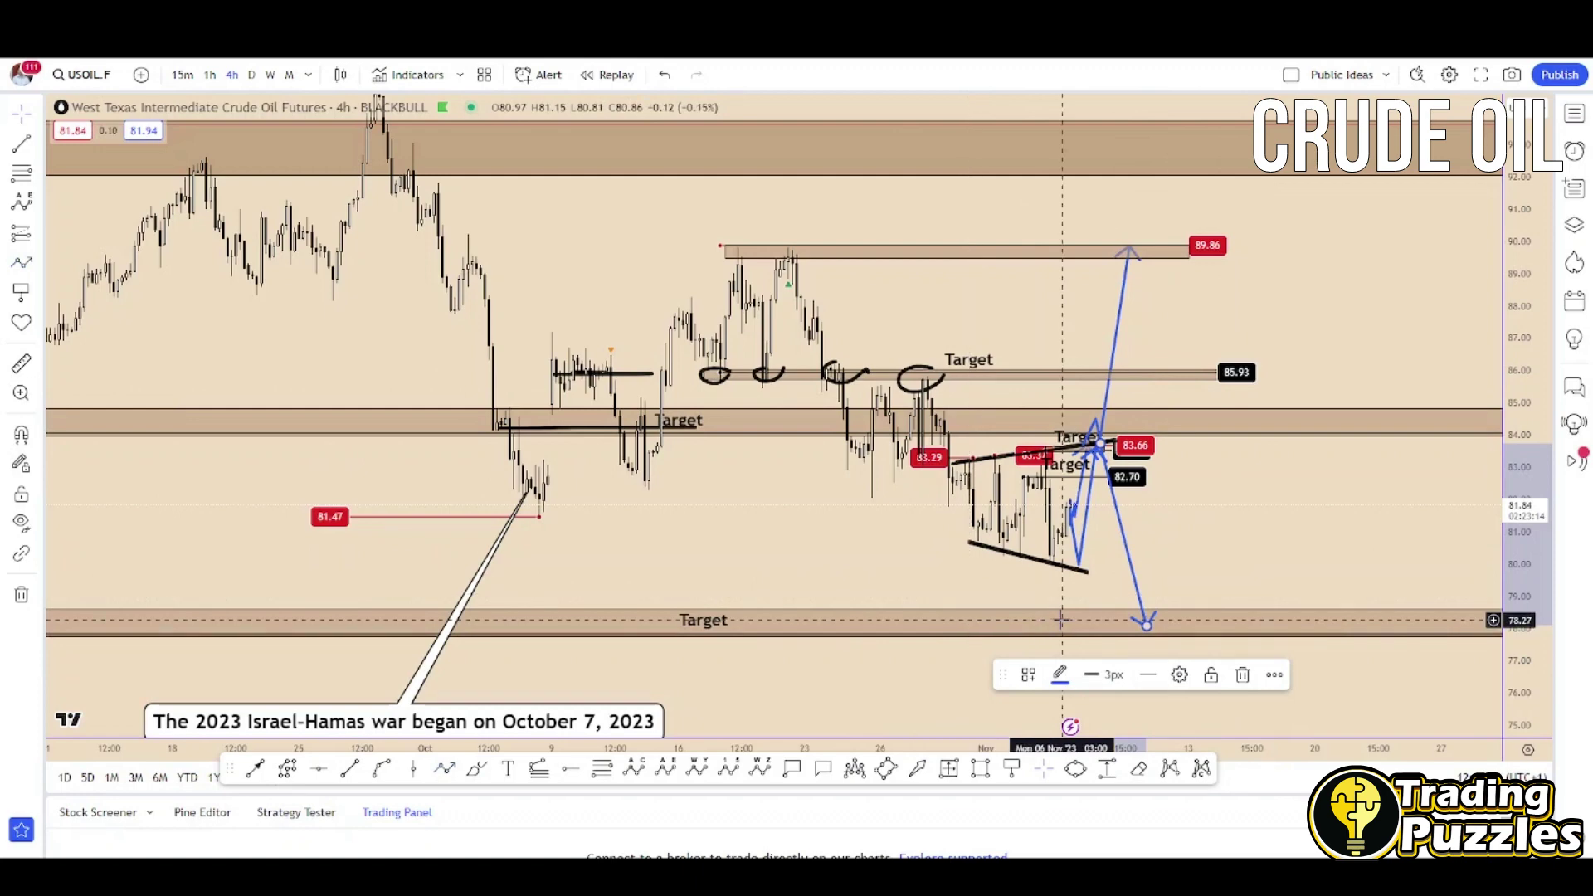
key(ctrl+z)
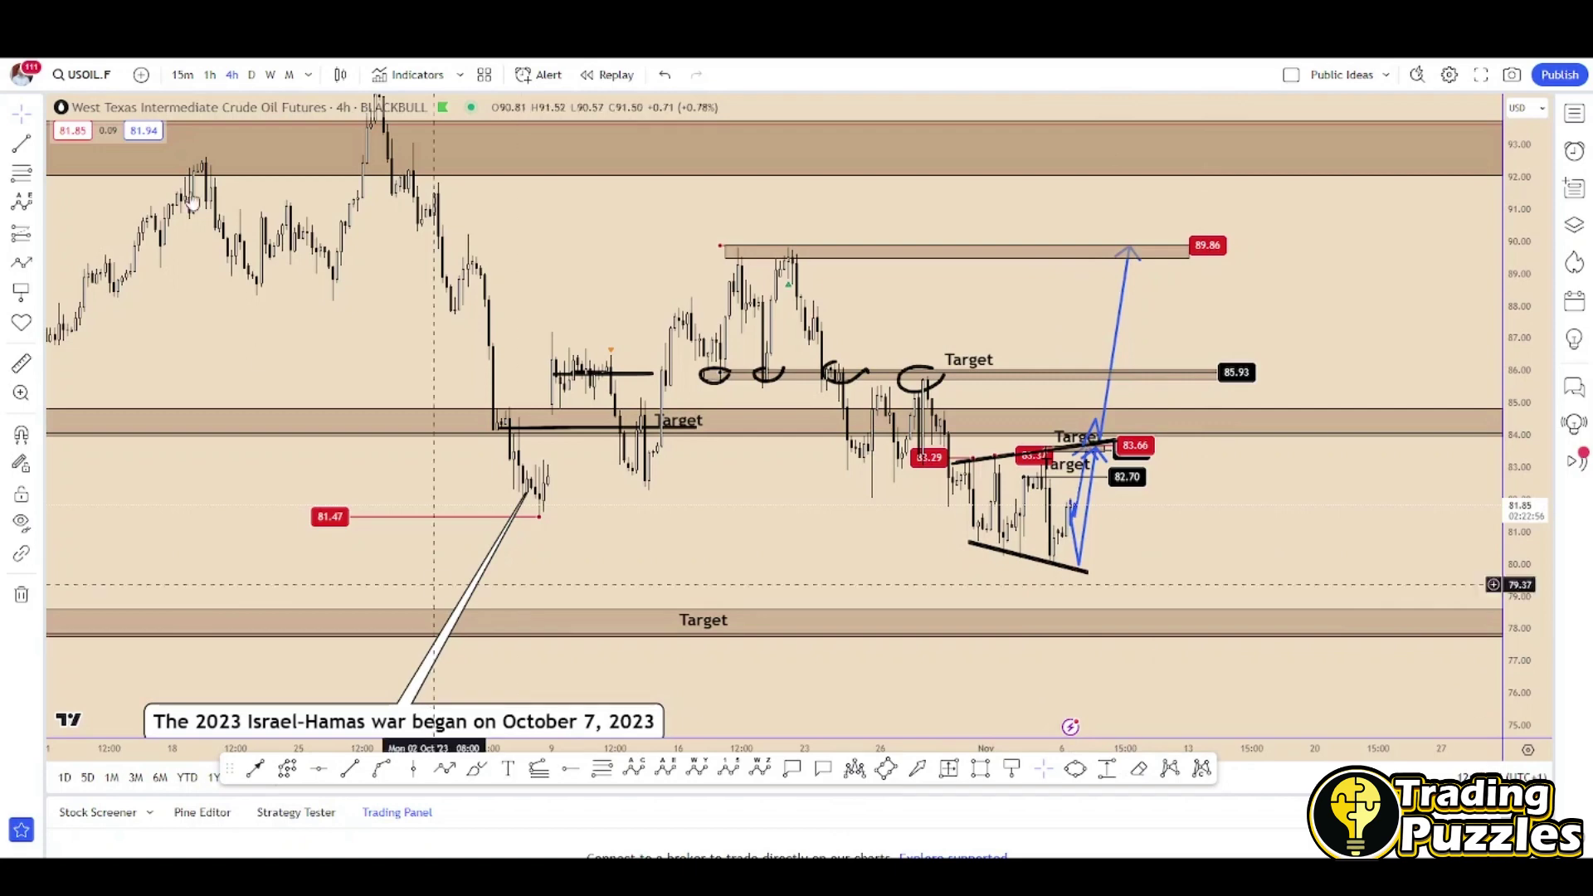
Switch to the daily timeframe and examine the target zones between 67.81 and 97.60 around the projected paths
click(252, 75)
drag(1550, 274, 1540, 448)
drag(1397, 646, 1458, 700)
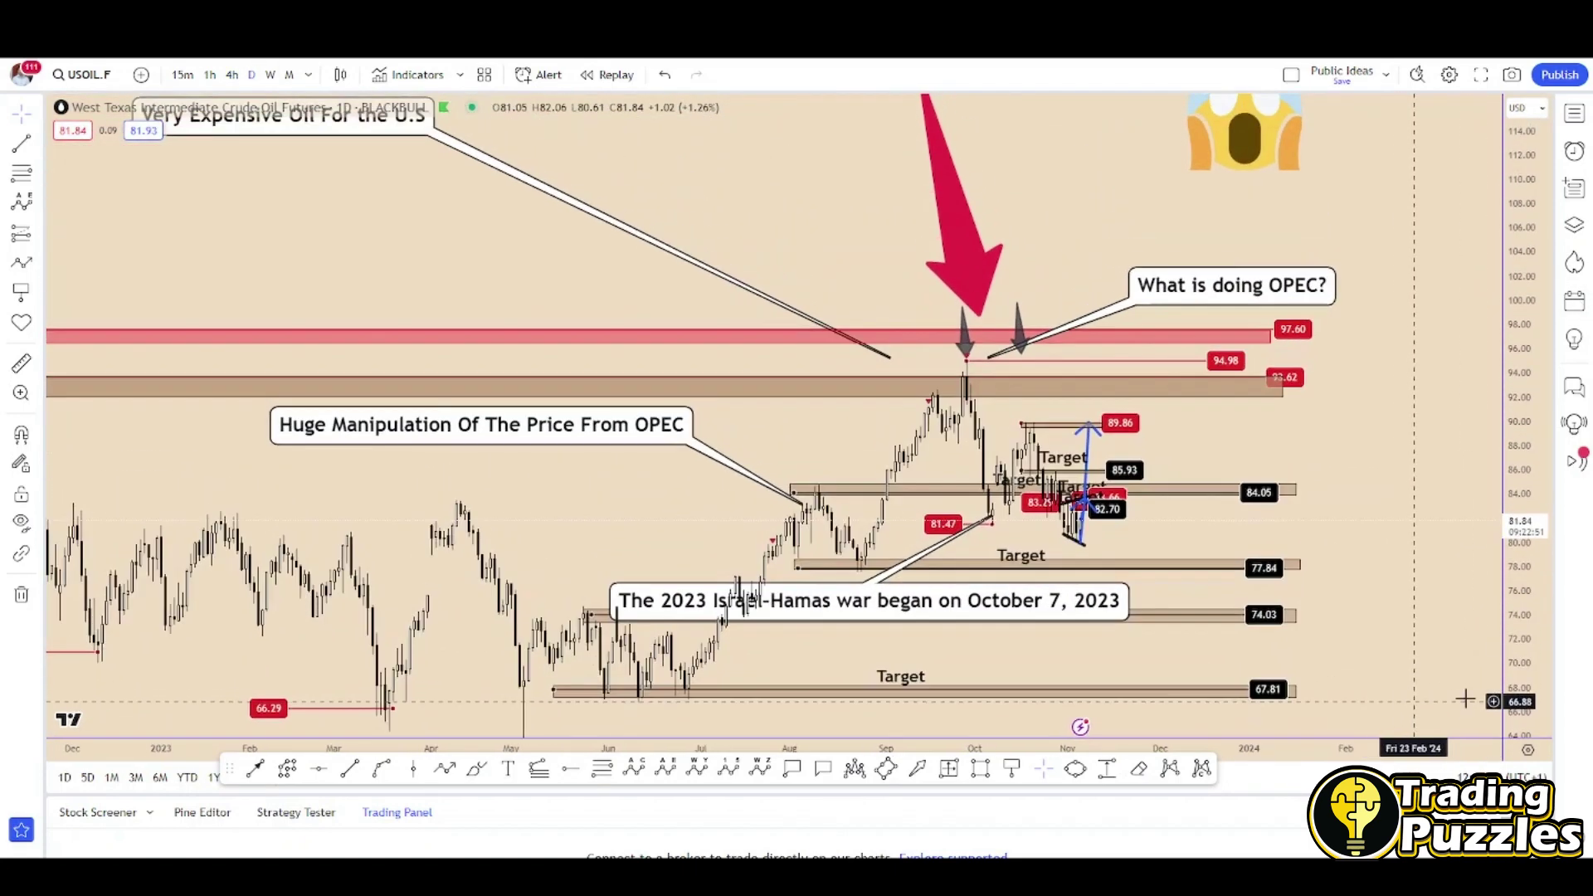
scroll(1458, 700, up, 2)
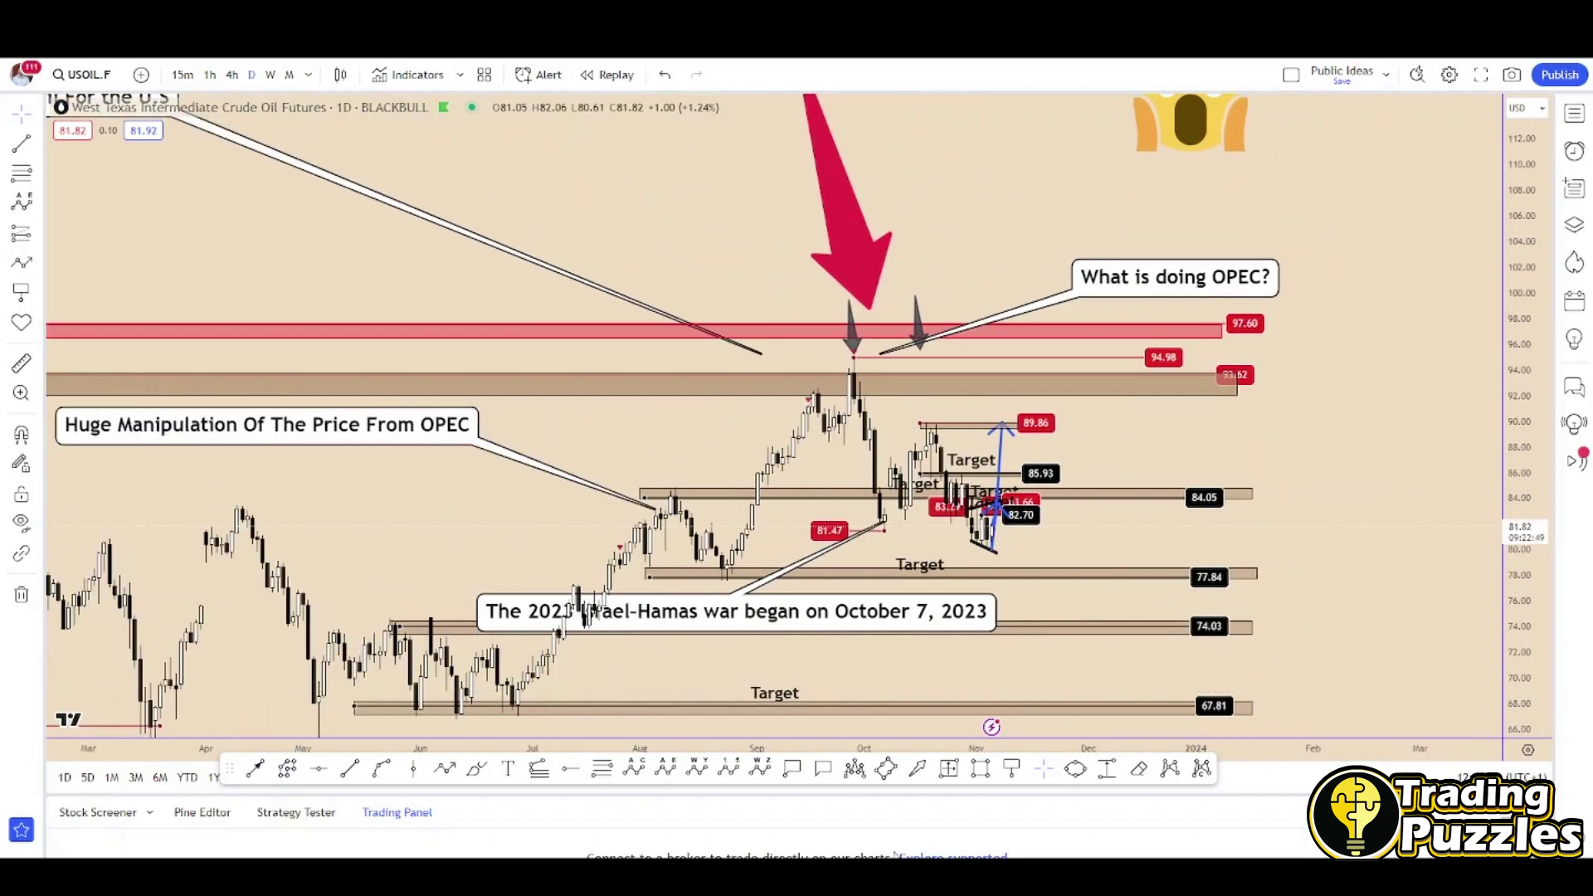